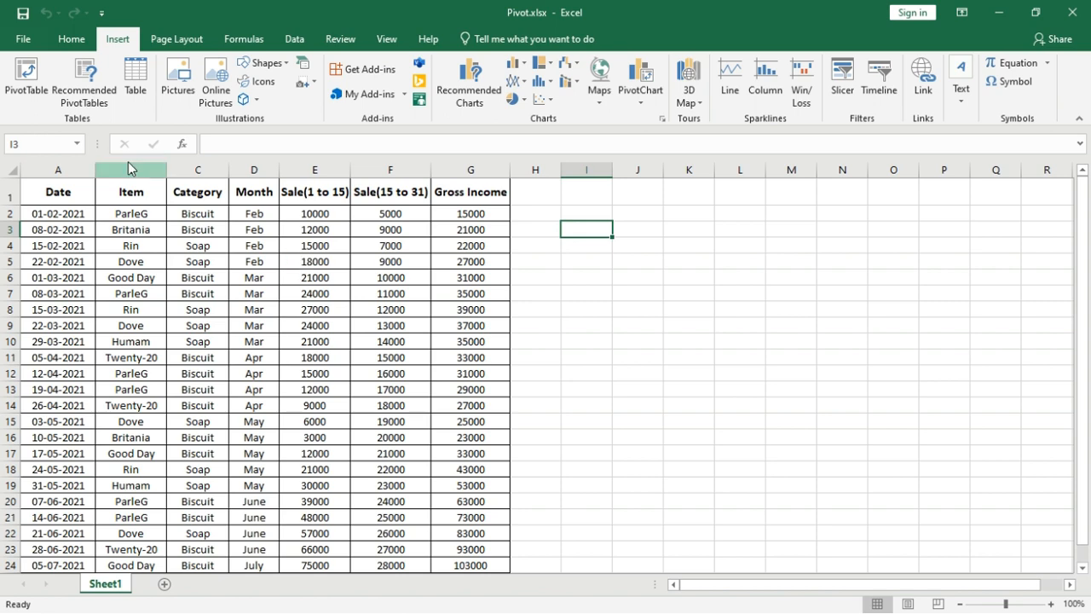
Set up a PivotTable that uses the sales data in Sheet1 range A1:G24 as its source
left_click_drag(60, 198, 462, 564)
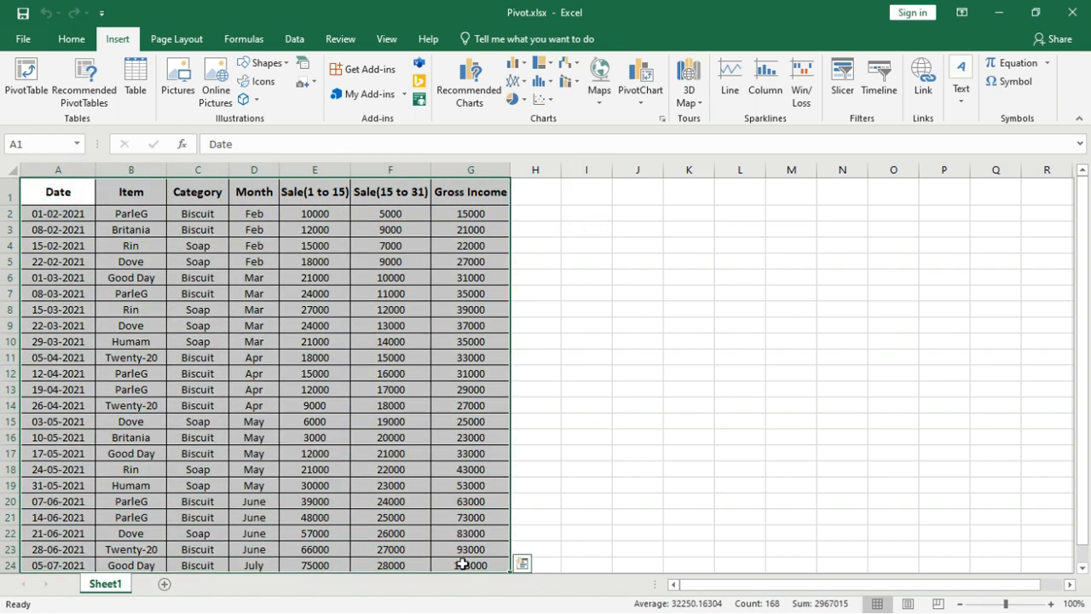
left_click(27, 77)
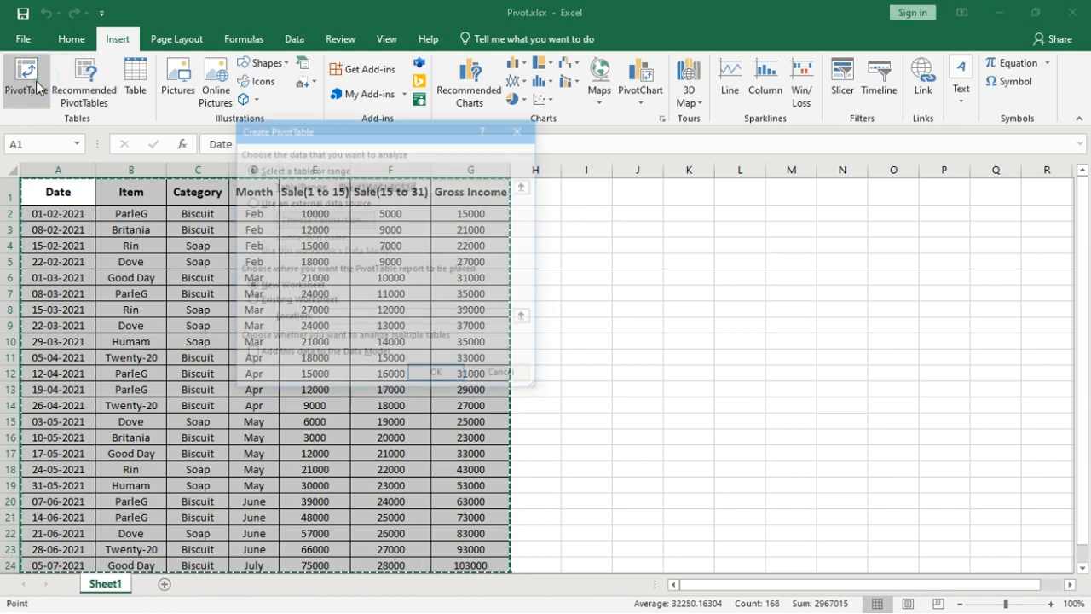
left_click_drag(370, 139, 595, 116)
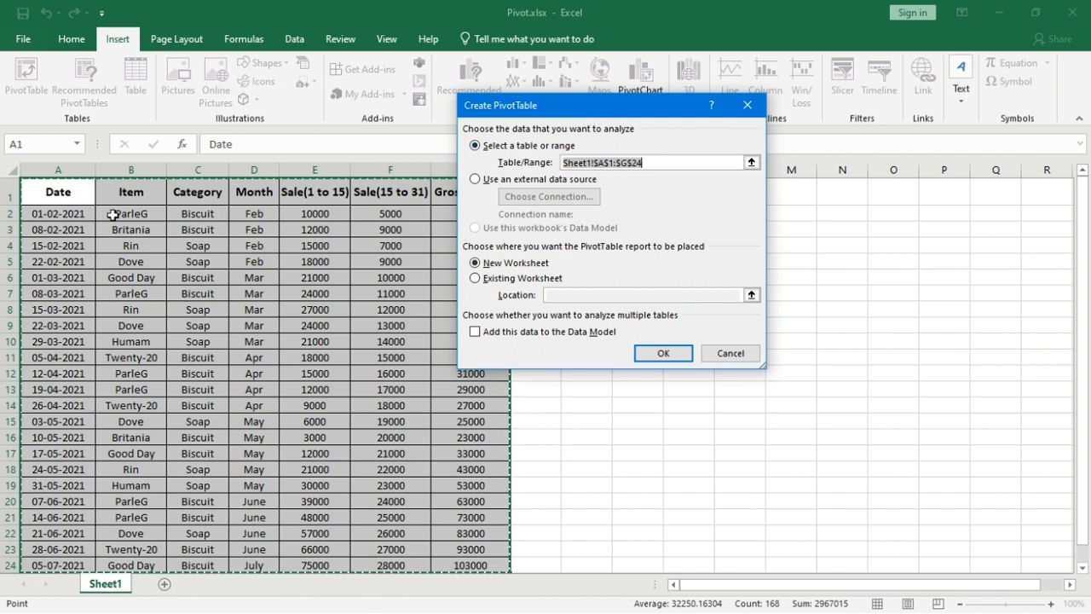
left_click(652, 162)
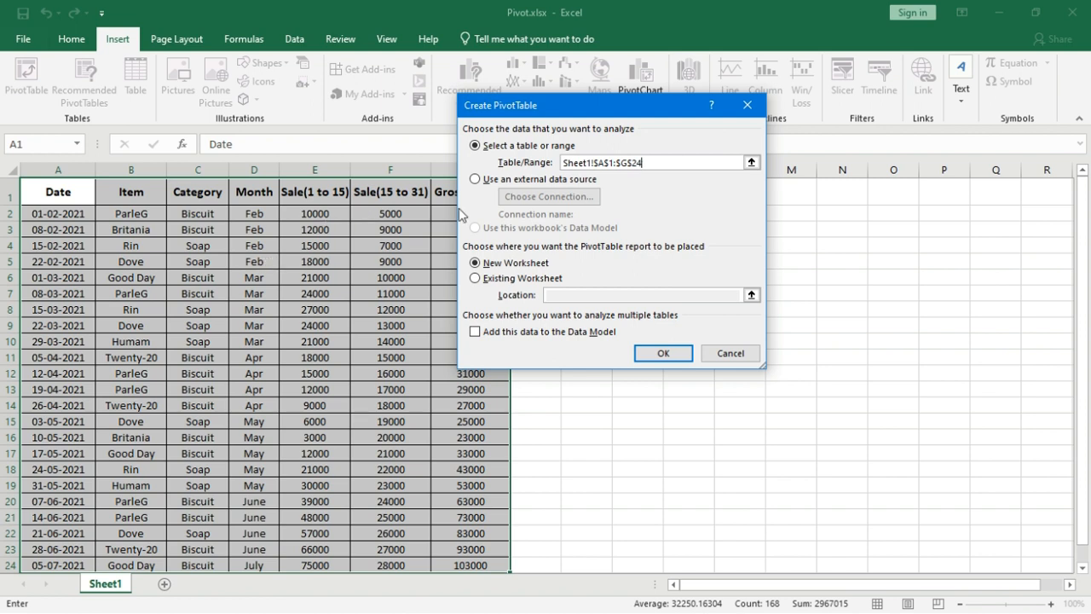
left_click(476, 179)
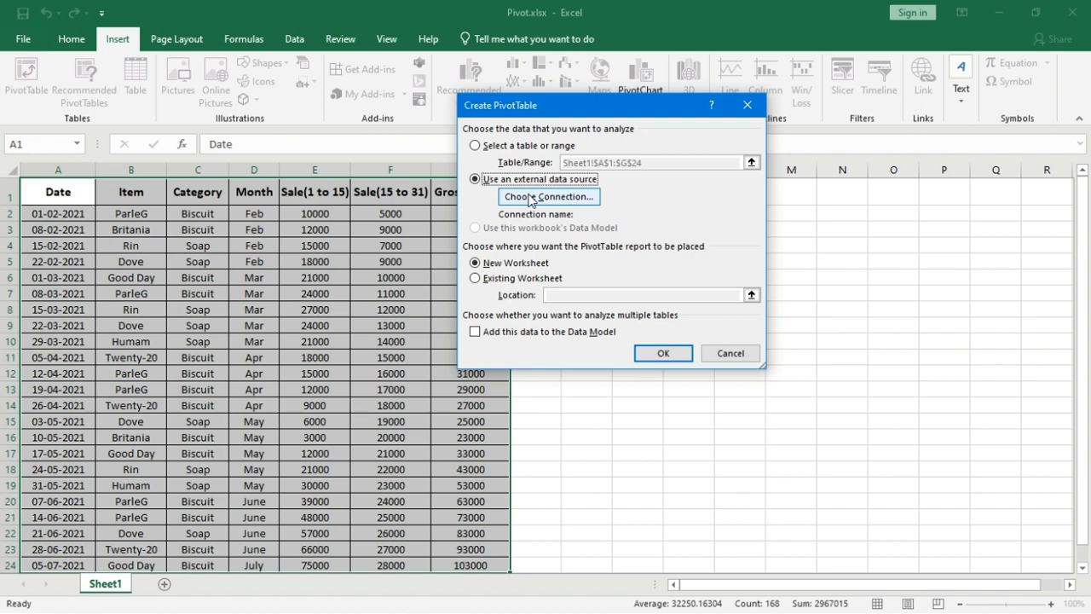
left_click(476, 146)
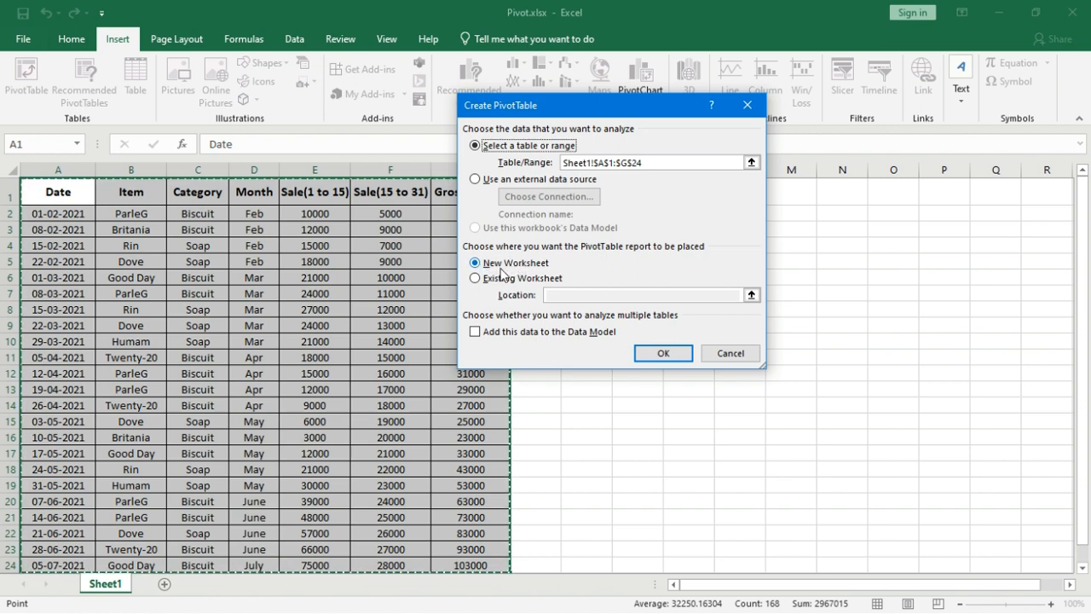
left_click(476, 278)
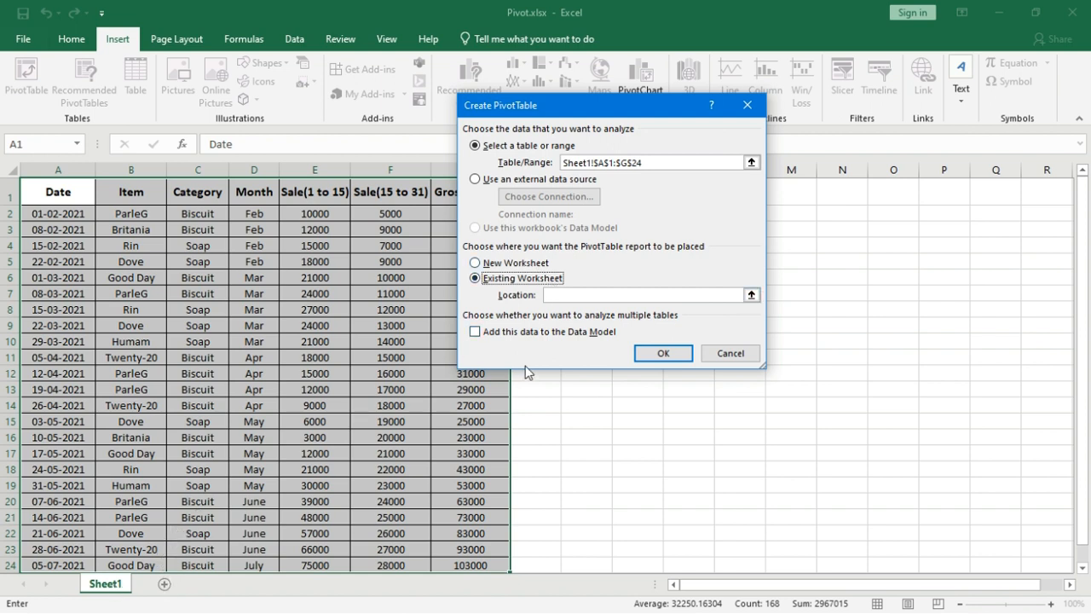
left_click(576, 294)
left_click_drag(588, 107, 316, 103)
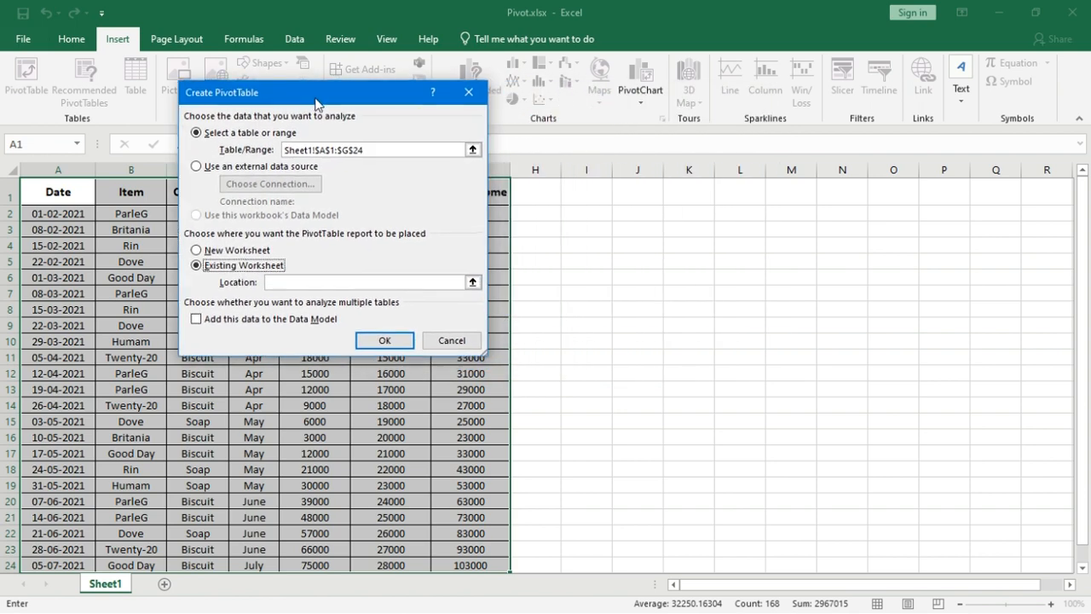
left_click(305, 281)
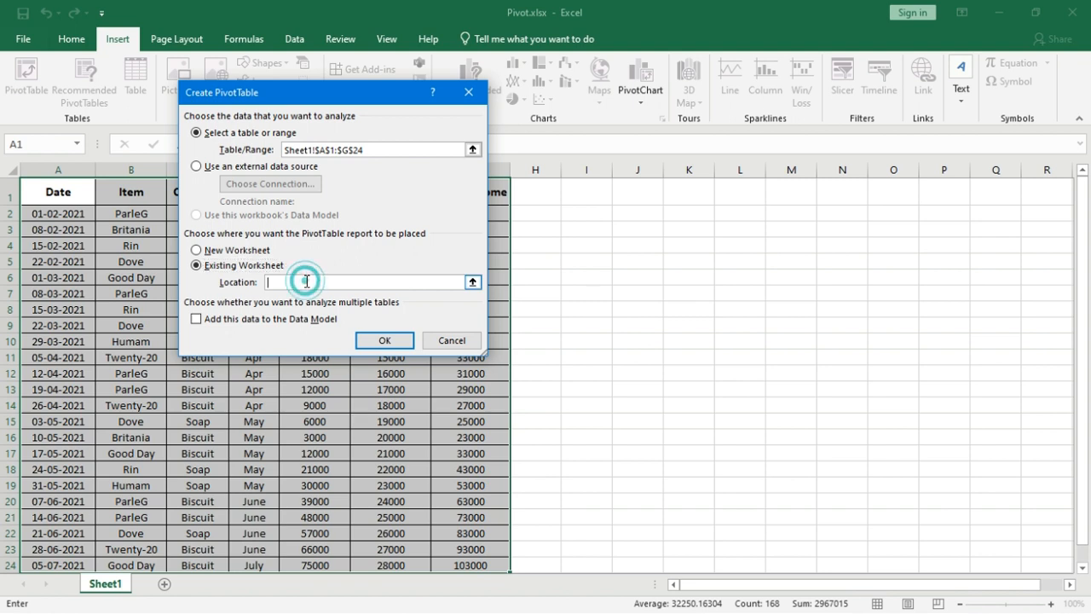
left_click(585, 250)
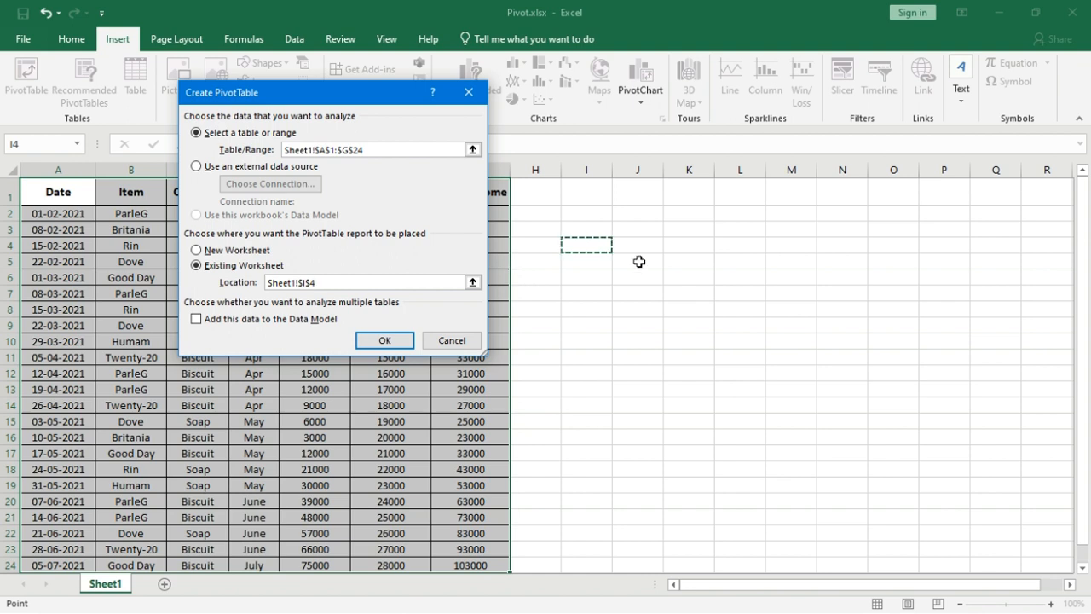
Place the PivotTable report on a new worksheet and create it
left_click(199, 251)
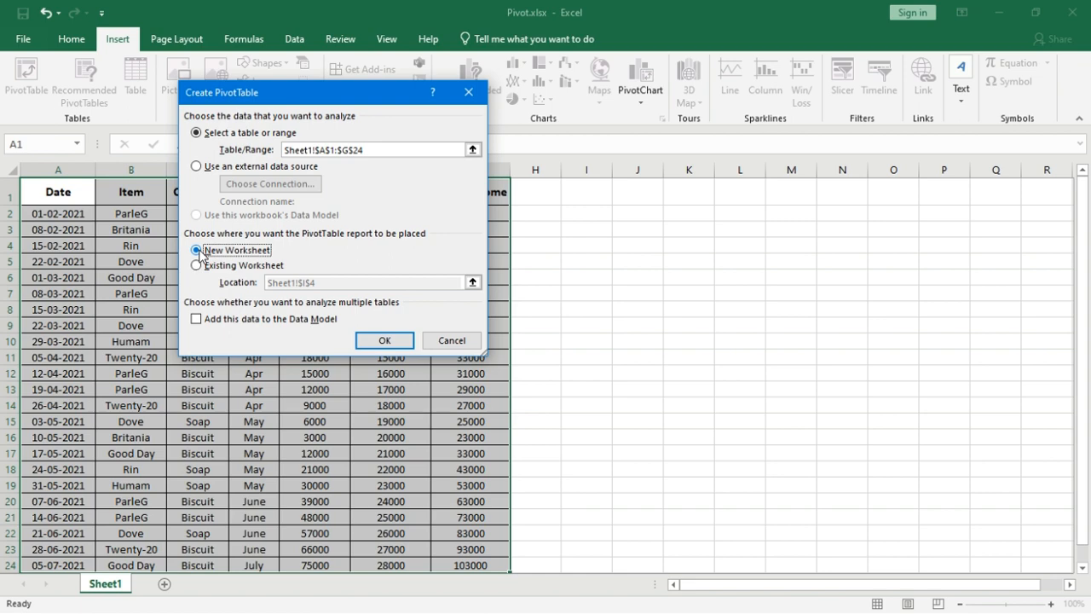
left_click(369, 342)
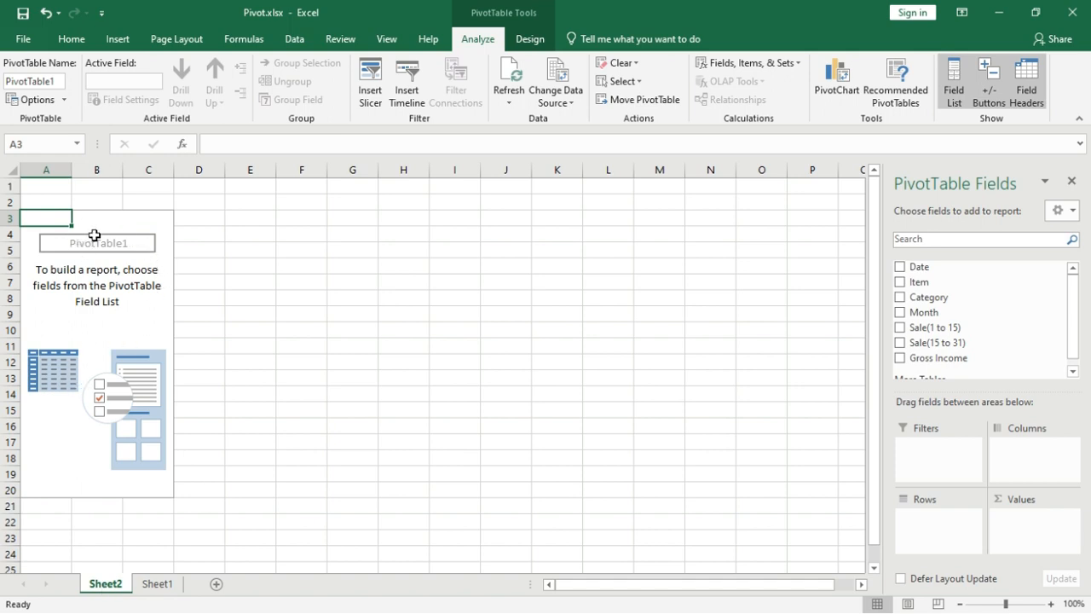
left_click(91, 288)
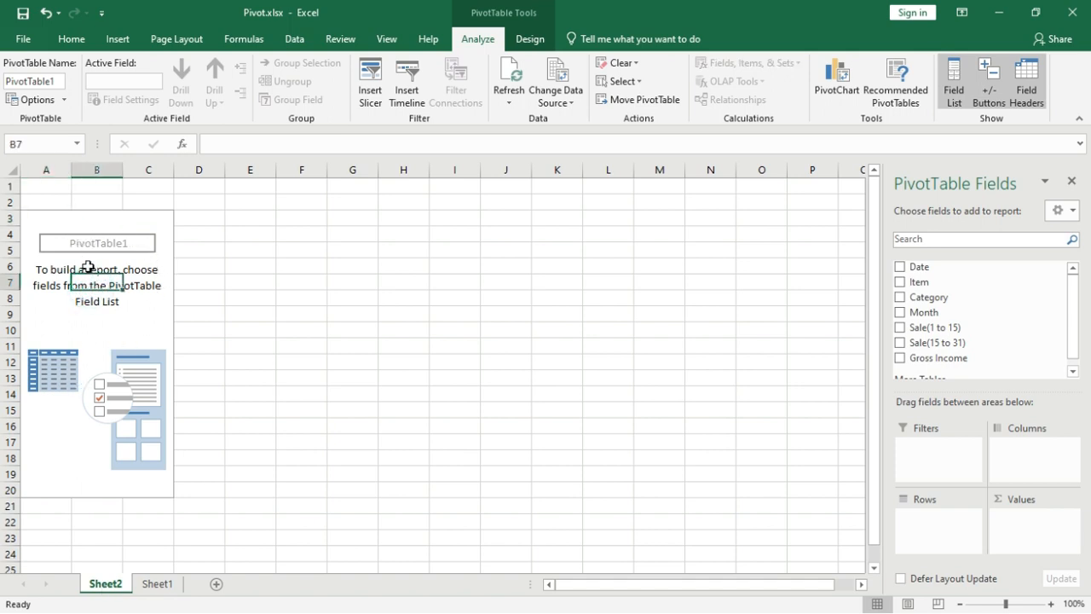
left_click(87, 266)
left_click(85, 314)
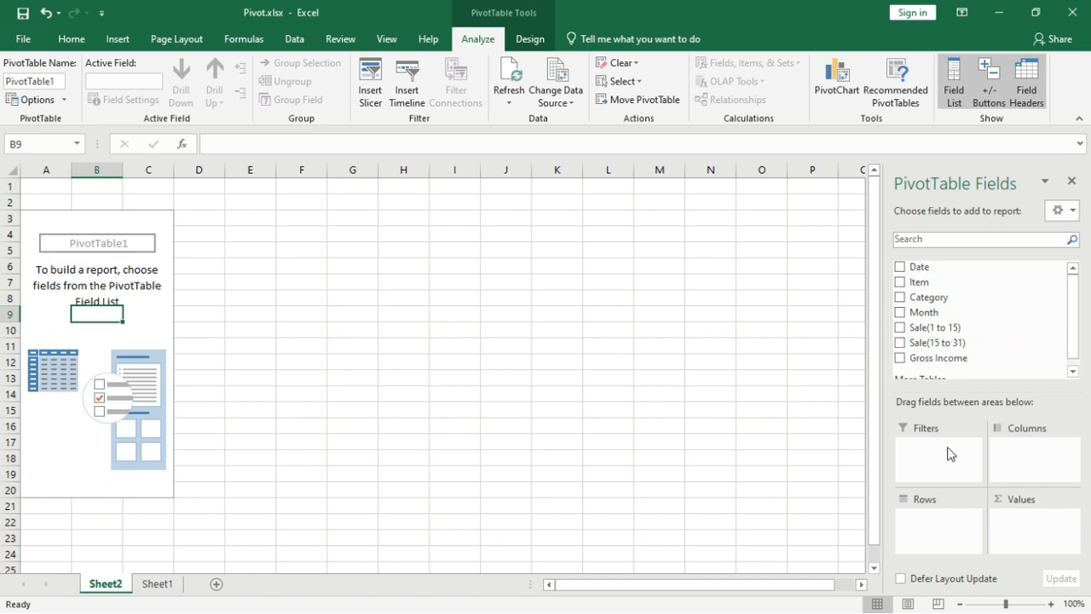
Examine the sale, gross income, item and category columns of the source data in Sheet1
left_click(158, 584)
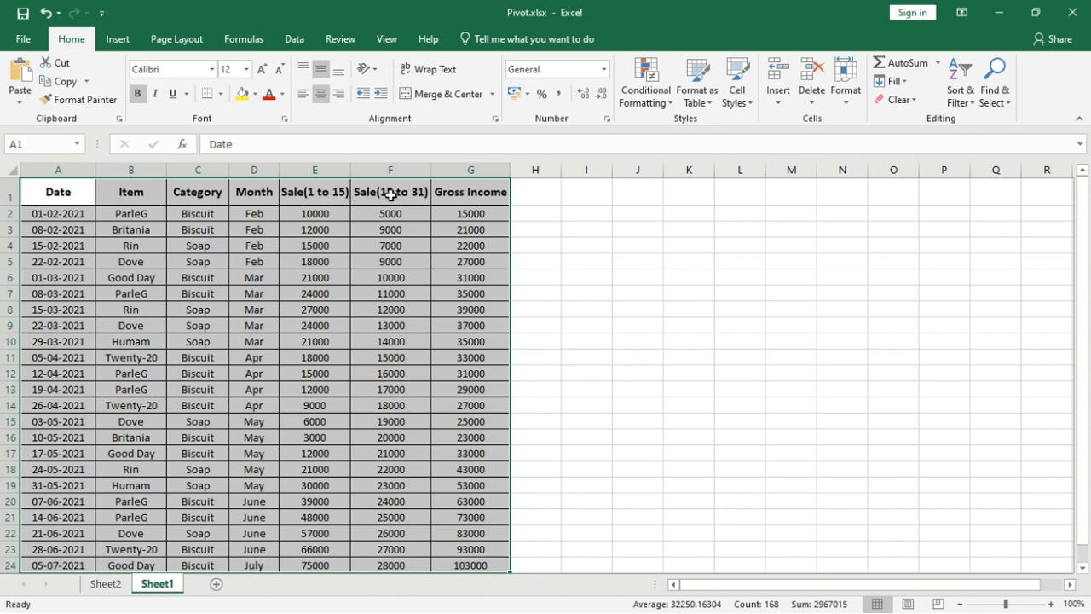
left_click(333, 212)
left_click(371, 213)
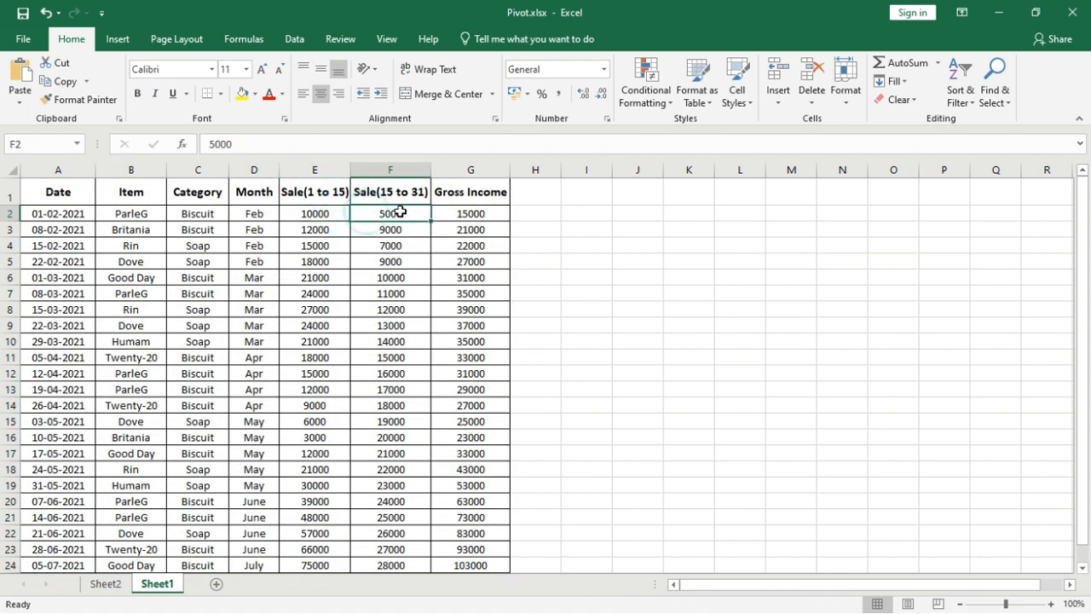
left_click(449, 213)
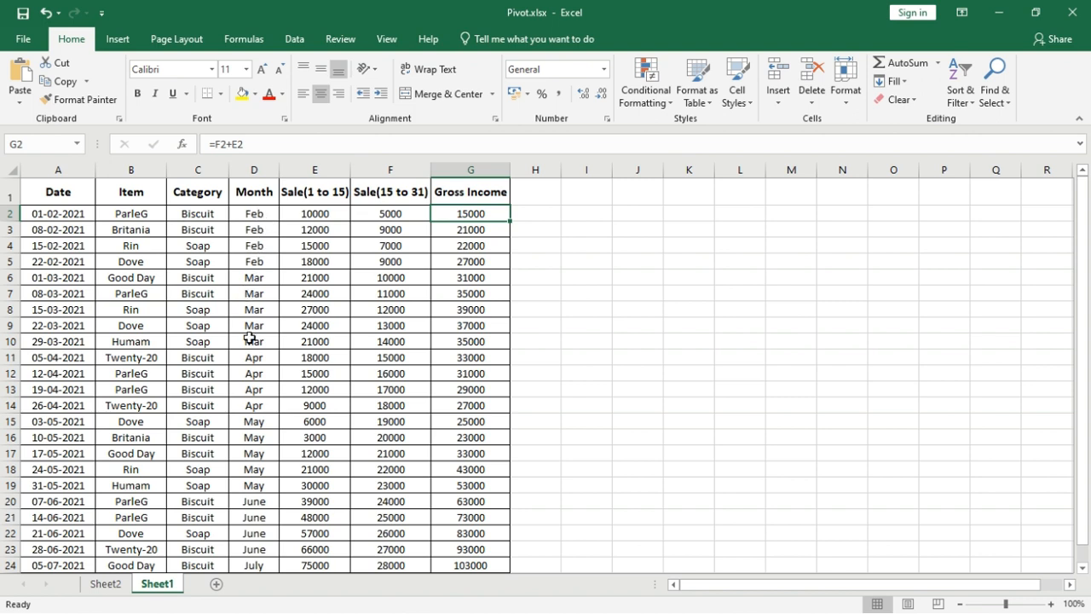
left_click(134, 215)
left_click(132, 230)
left_click(132, 260)
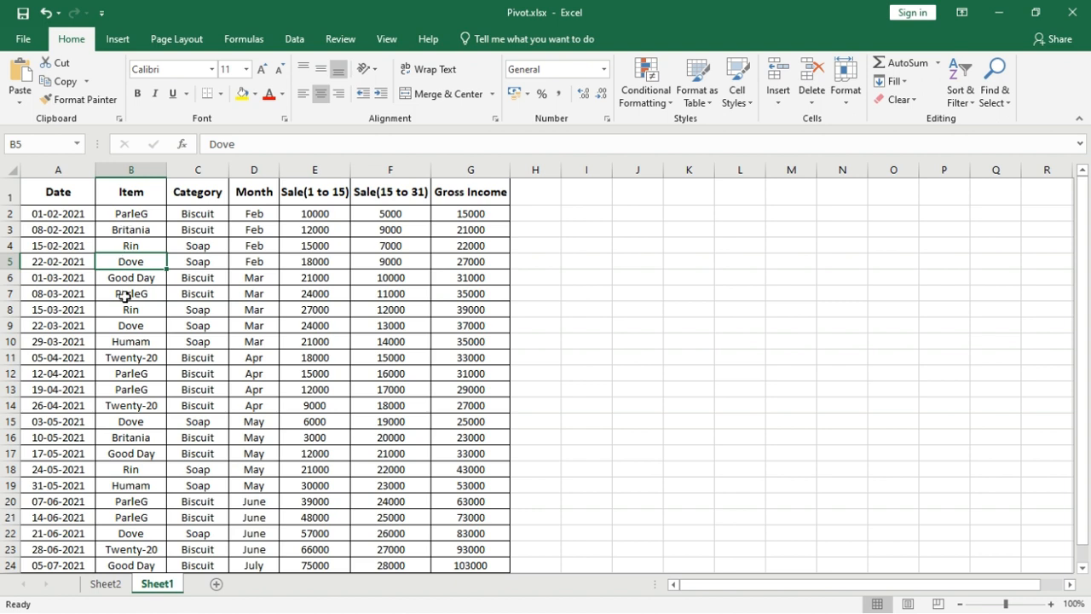
left_click(206, 212)
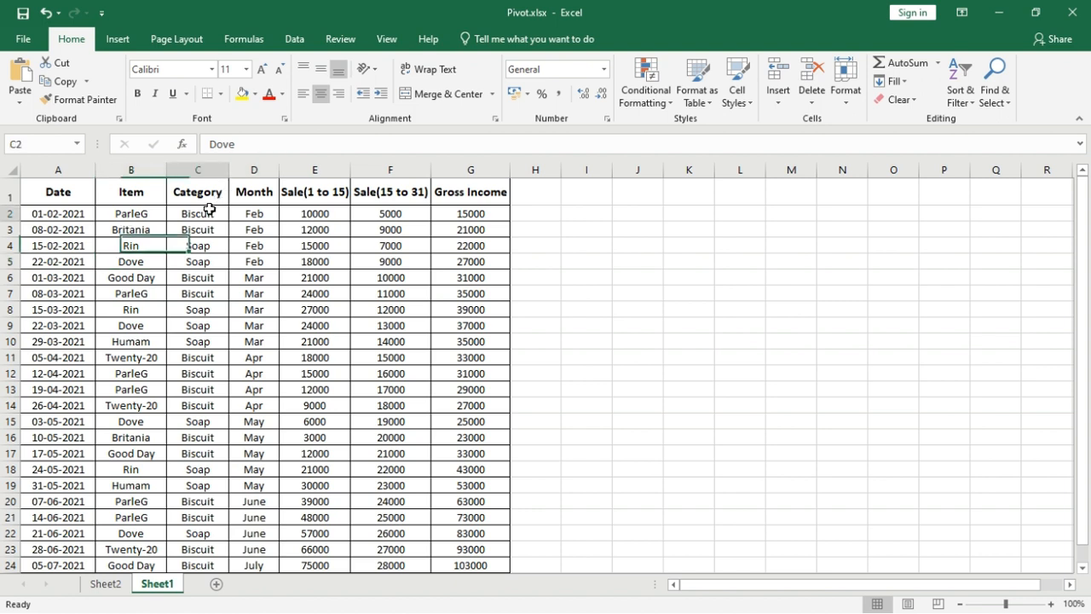
left_click(201, 231)
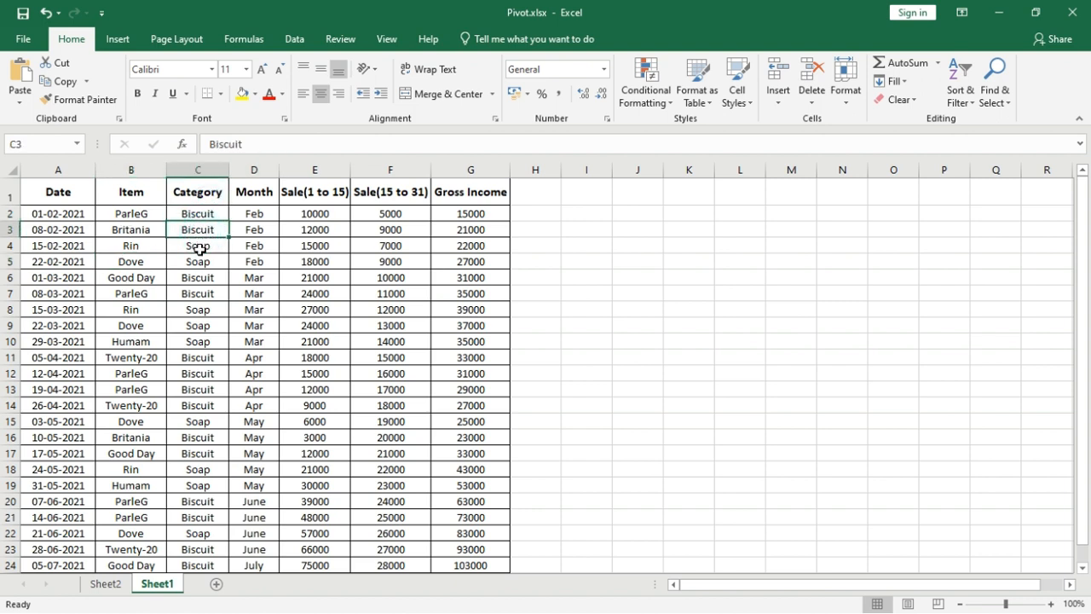
left_click(199, 255)
left_click(198, 308)
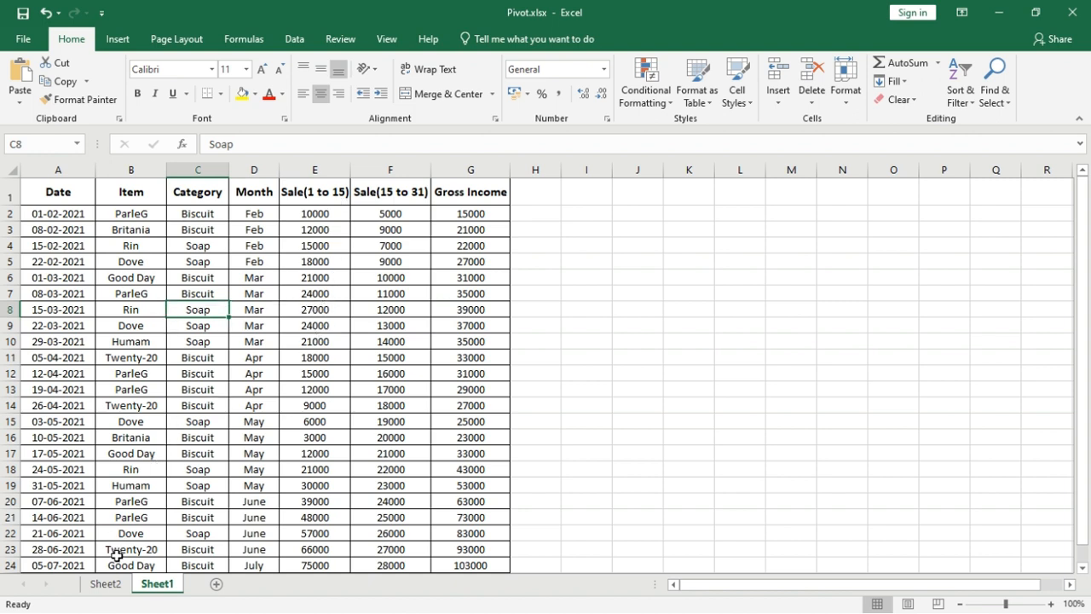
Return to the empty PivotTable on Sheet2 and review its analysis and design tools
left_click(108, 585)
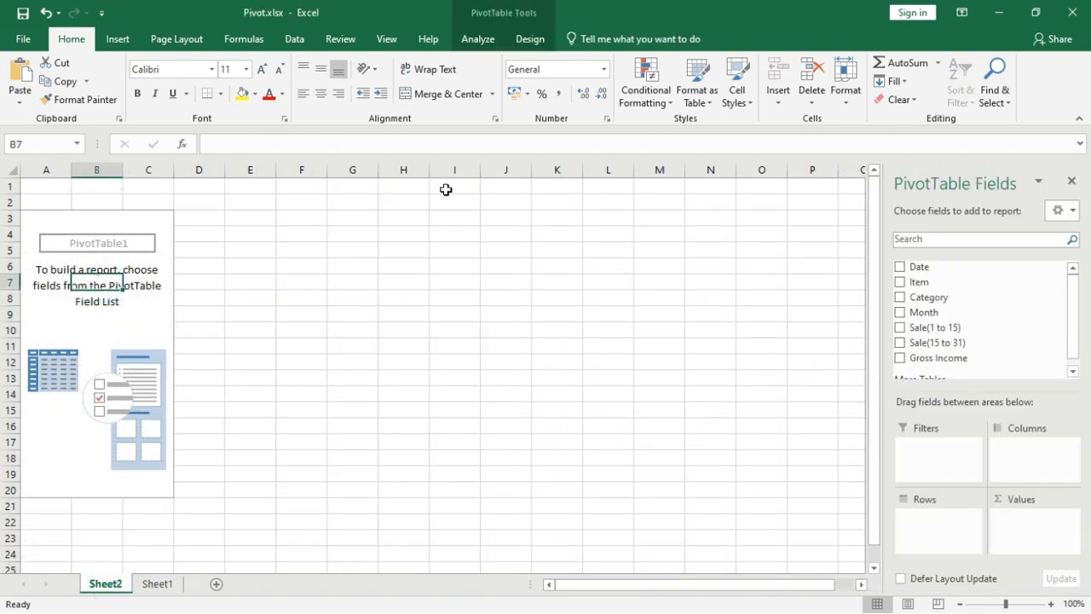
left_click(474, 40)
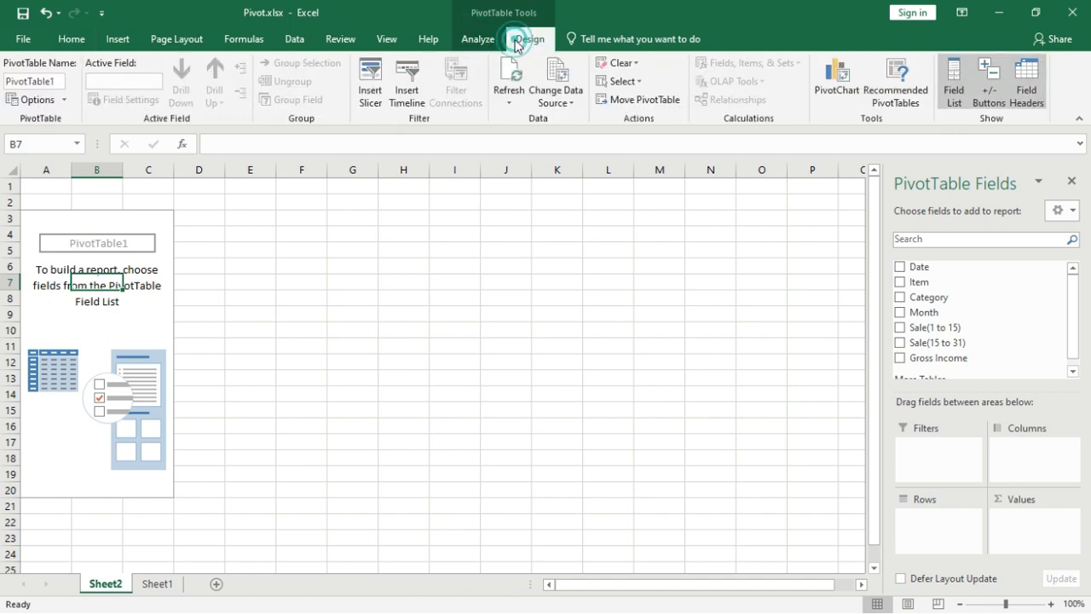
left_click(525, 38)
left_click(482, 41)
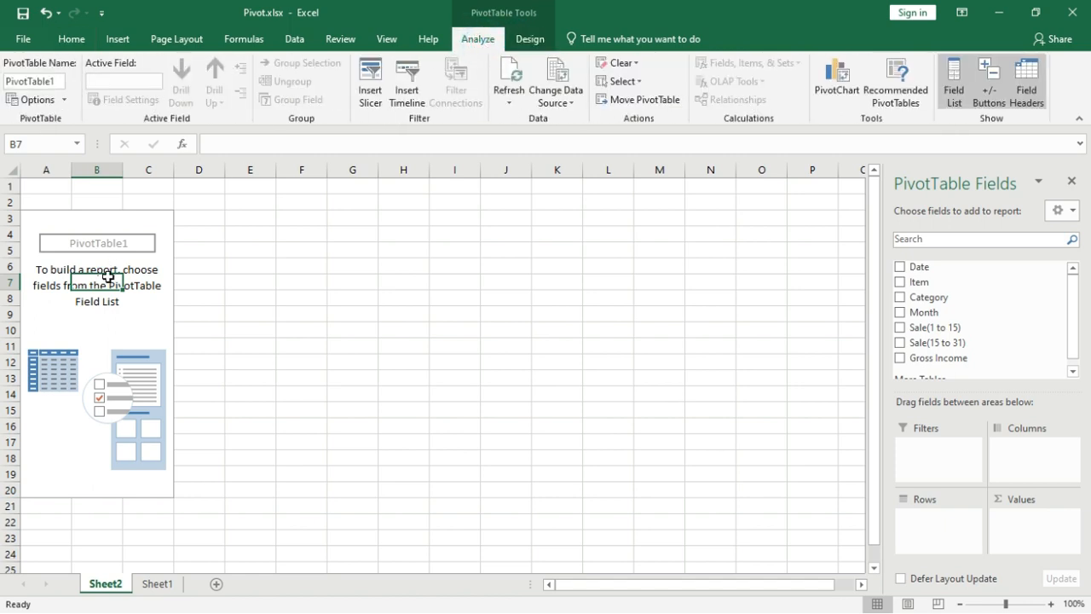
left_click(347, 263)
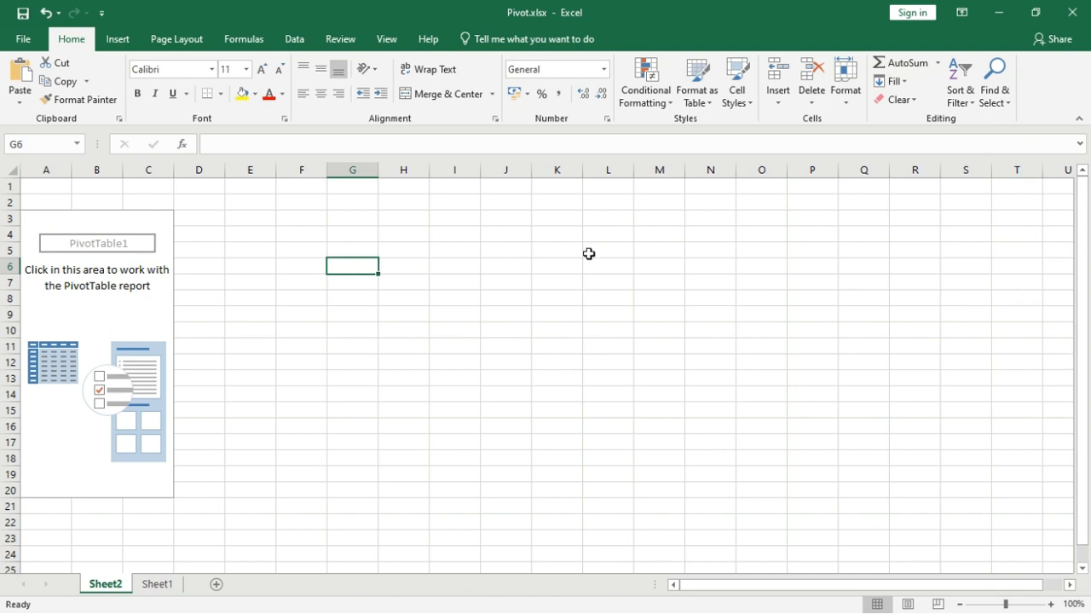
Build the PivotTable with Months as rows and the sums of Sale(1 to 15), Sale(15 to 31) and Gross Income as values
left_click(89, 312)
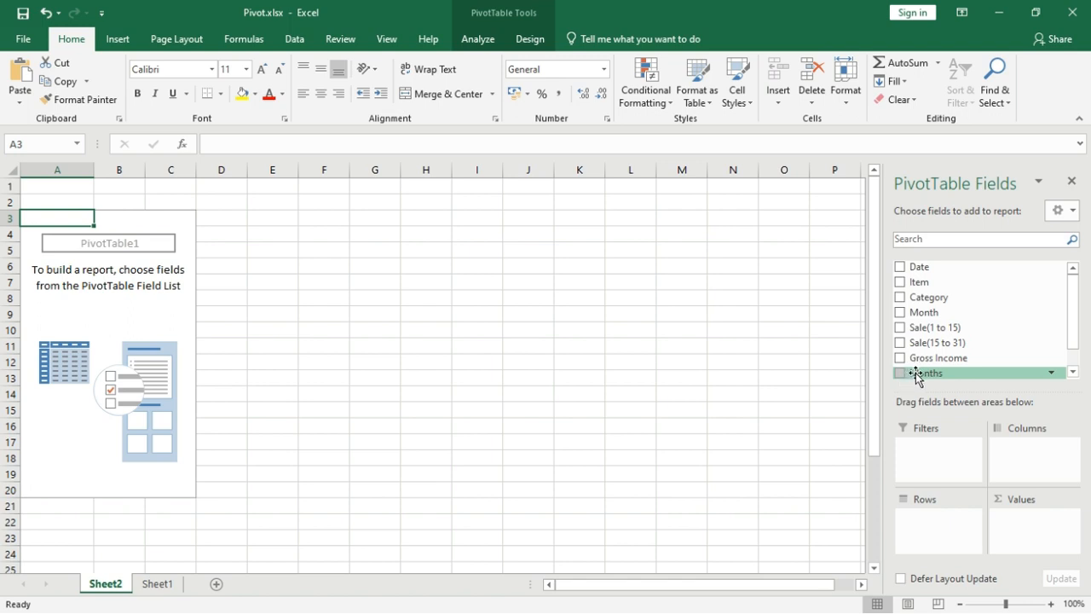
left_click_drag(917, 375, 930, 527)
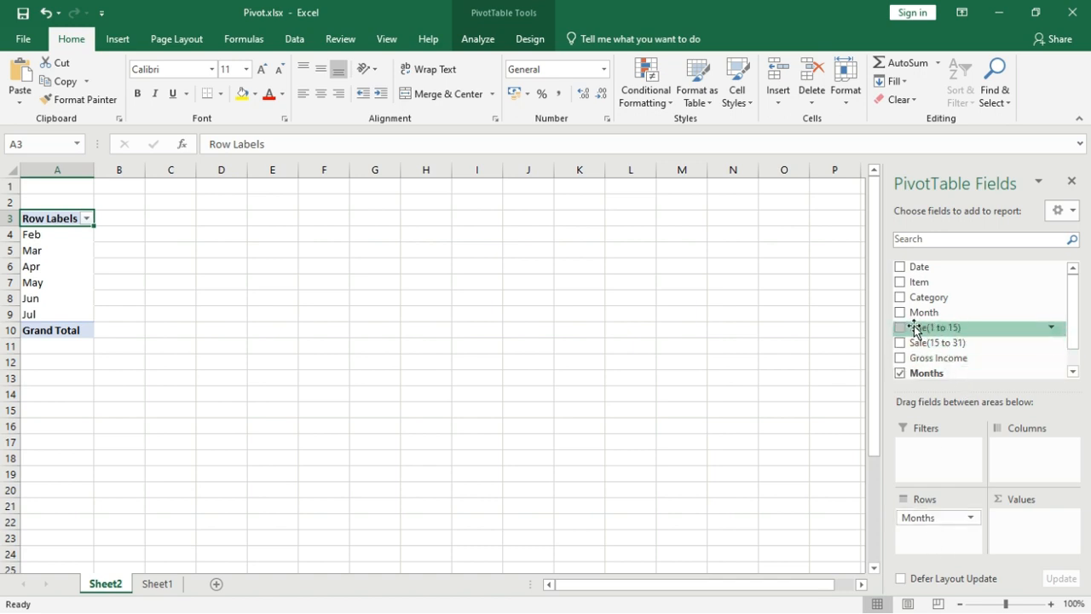
left_click_drag(916, 330, 1032, 528)
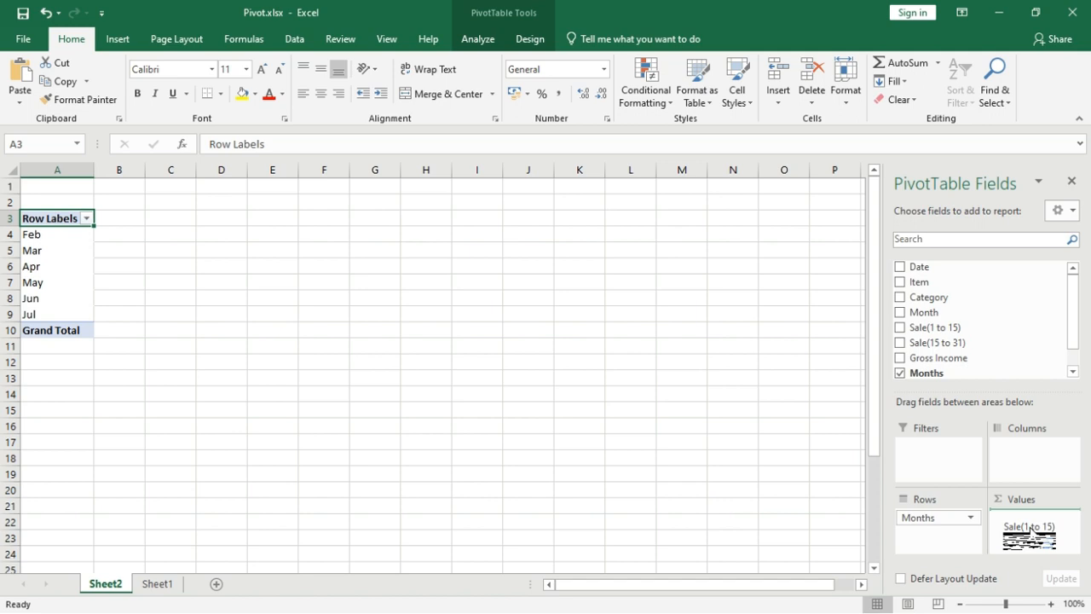
left_click_drag(1032, 529, 1033, 533)
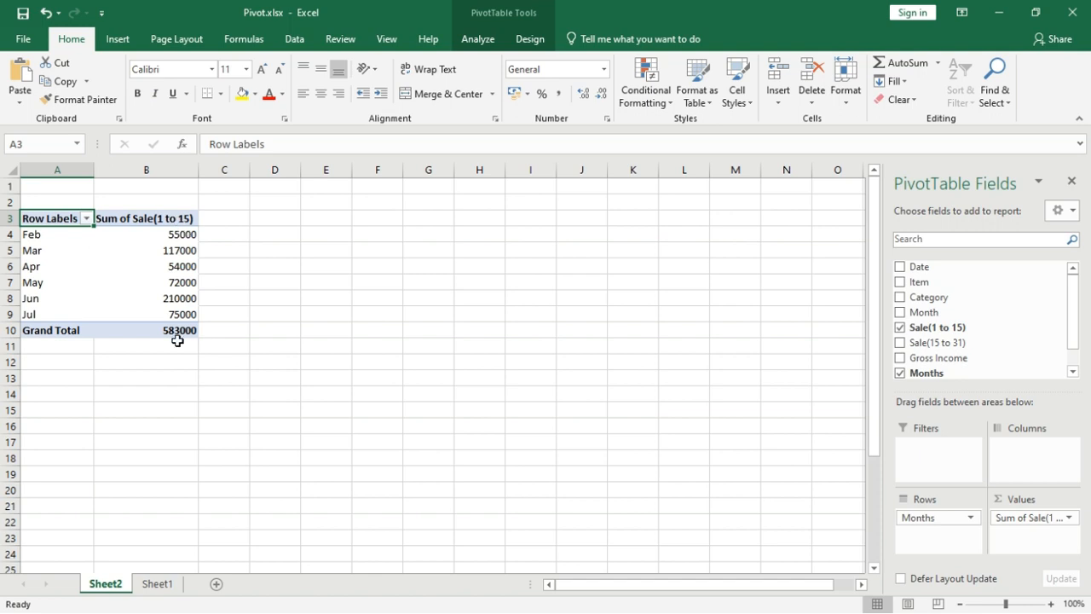
left_click(902, 343)
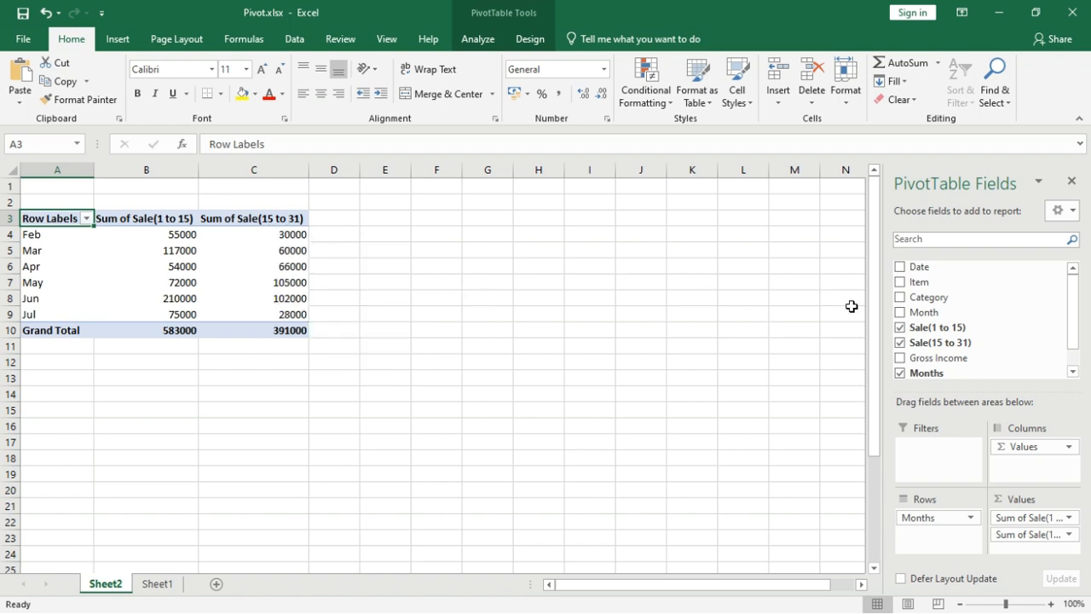
left_click_drag(897, 357, 1027, 552)
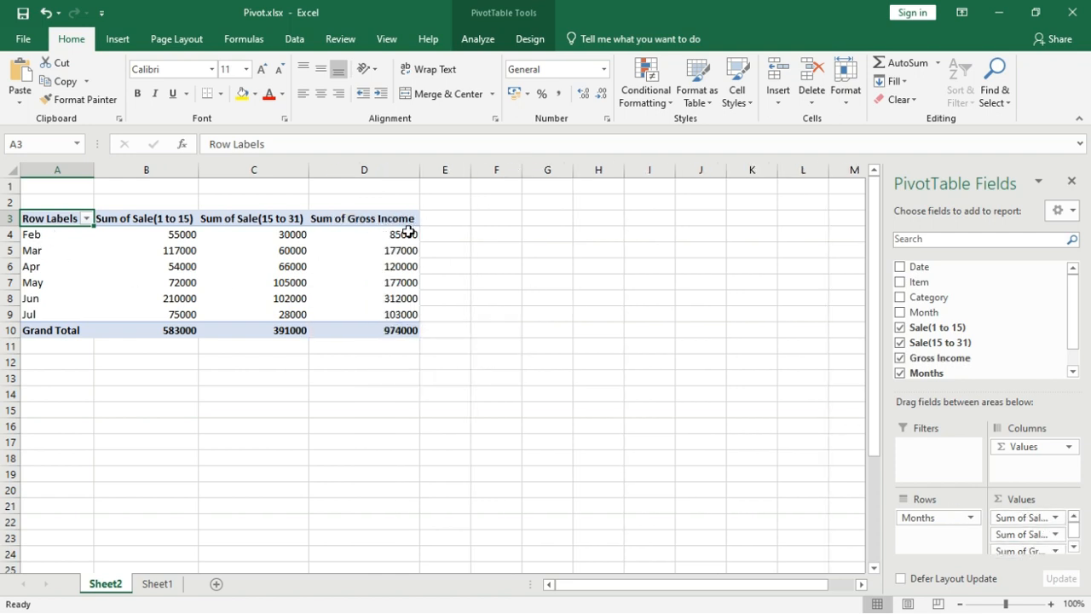
Remove both sale fields from the PivotTable's values and regroup its rows by Item, with Months nested beneath each item
left_click_drag(1024, 518, 701, 285)
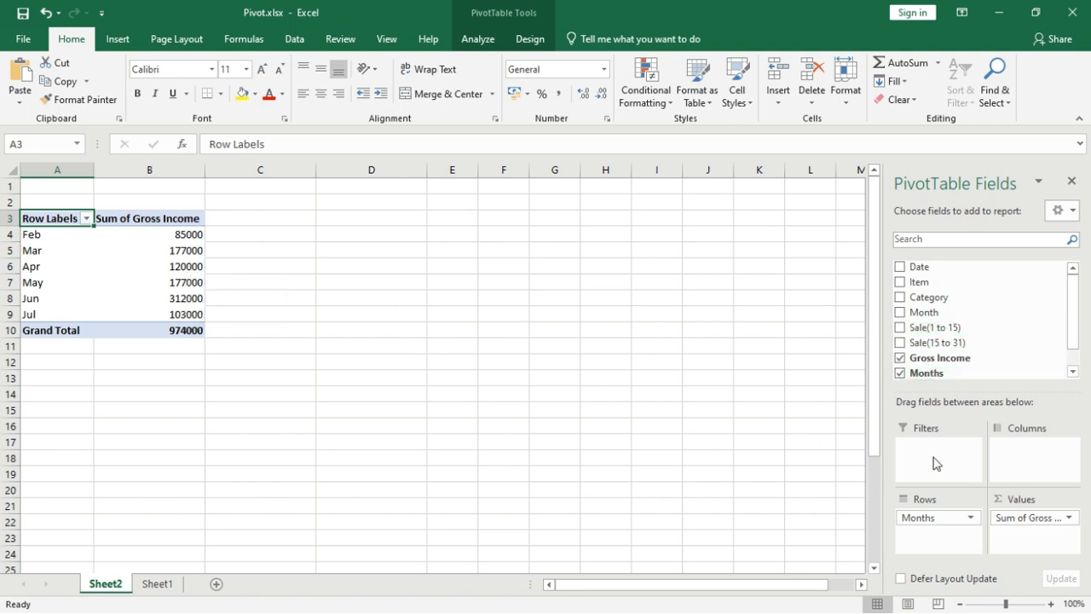
left_click_drag(933, 516, 793, 326)
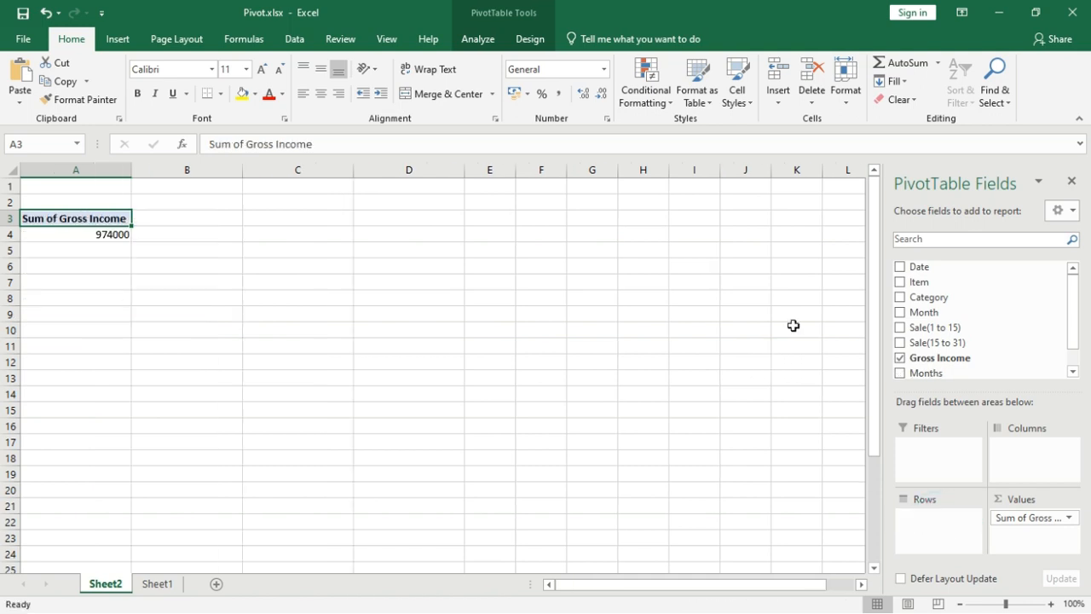
left_click_drag(909, 285, 935, 526)
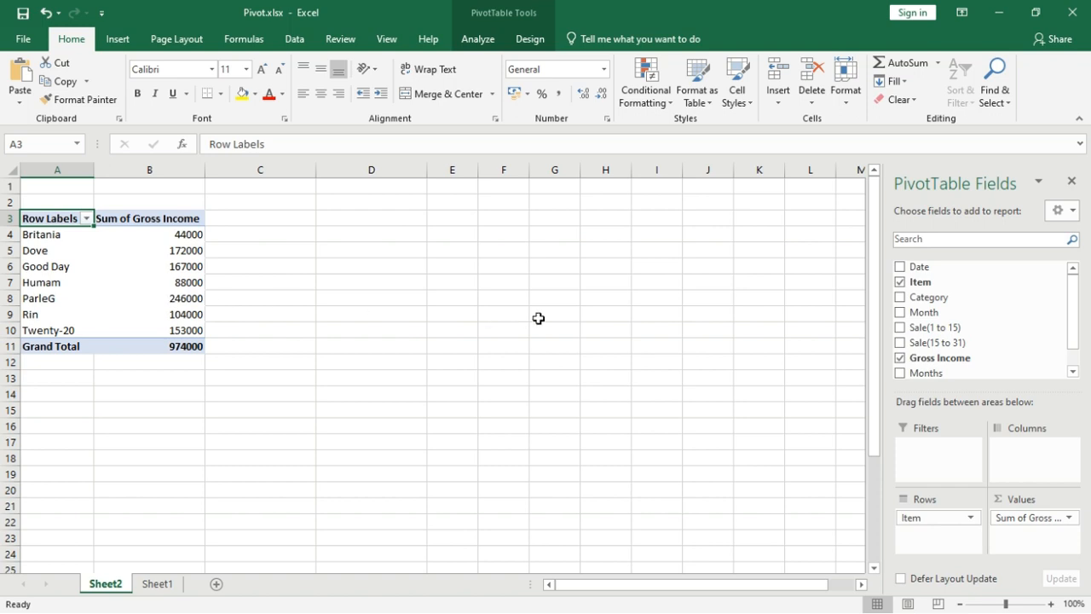
left_click_drag(920, 379, 926, 533)
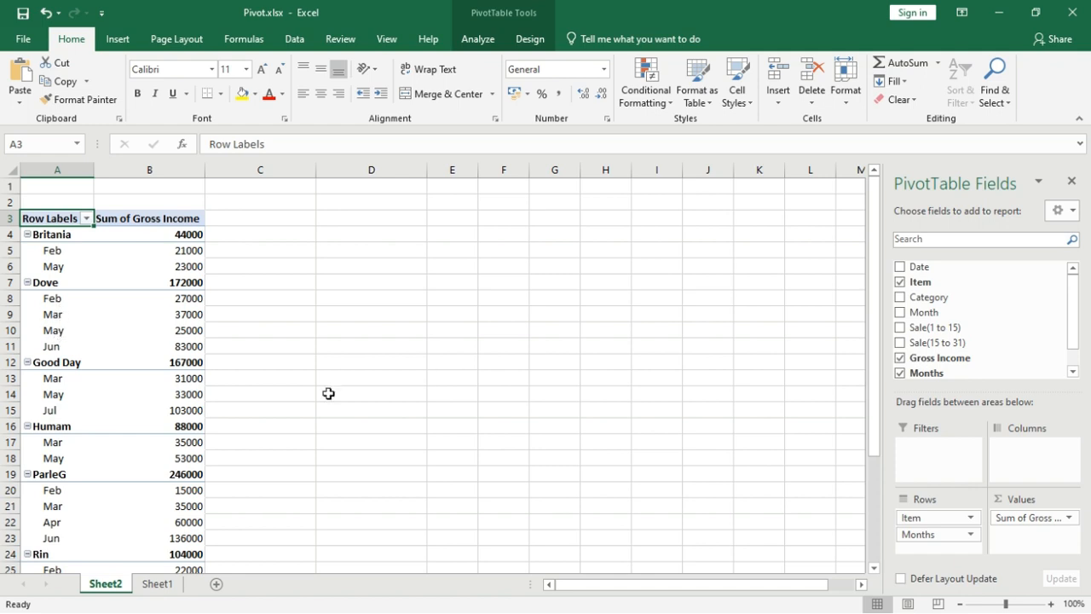
Place Months above Item in the PivotTable's rows and expand Feb, Mar, Apr and May to list their items
left_click(926, 520)
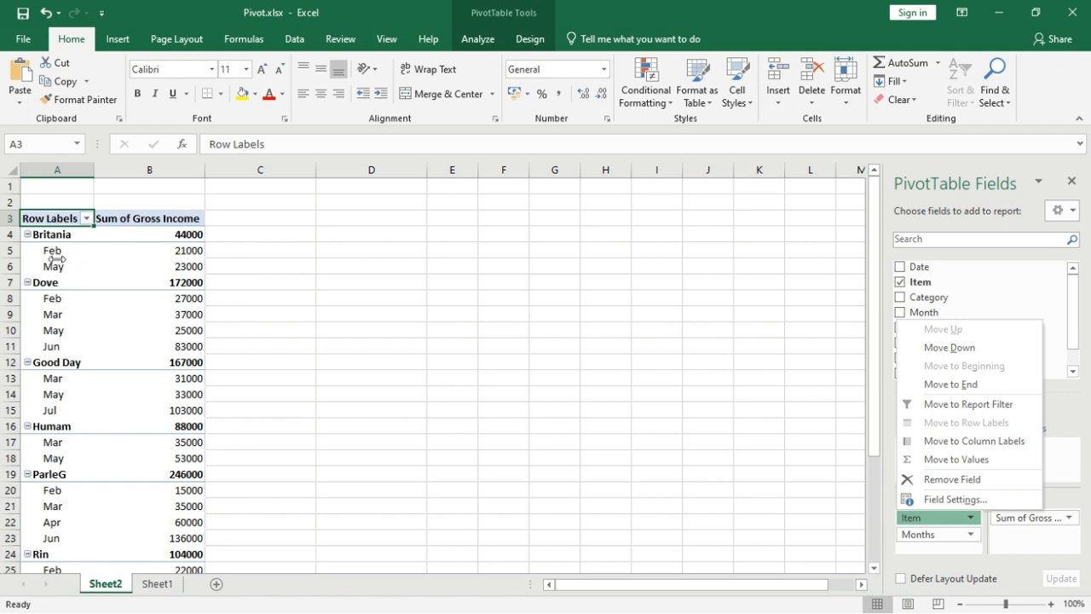
left_click(944, 520)
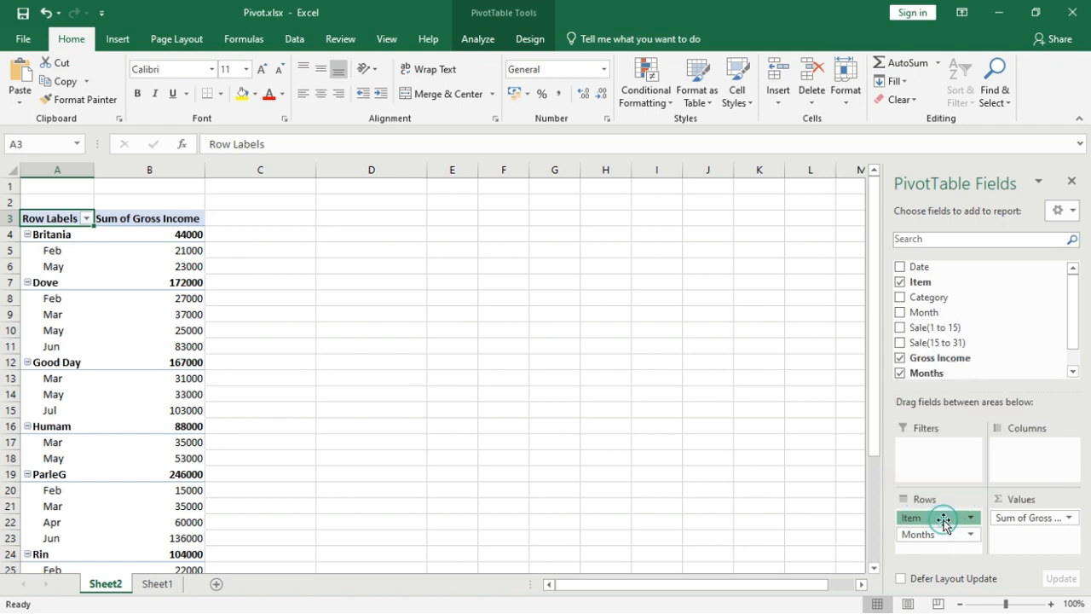
left_click_drag(945, 522, 945, 549)
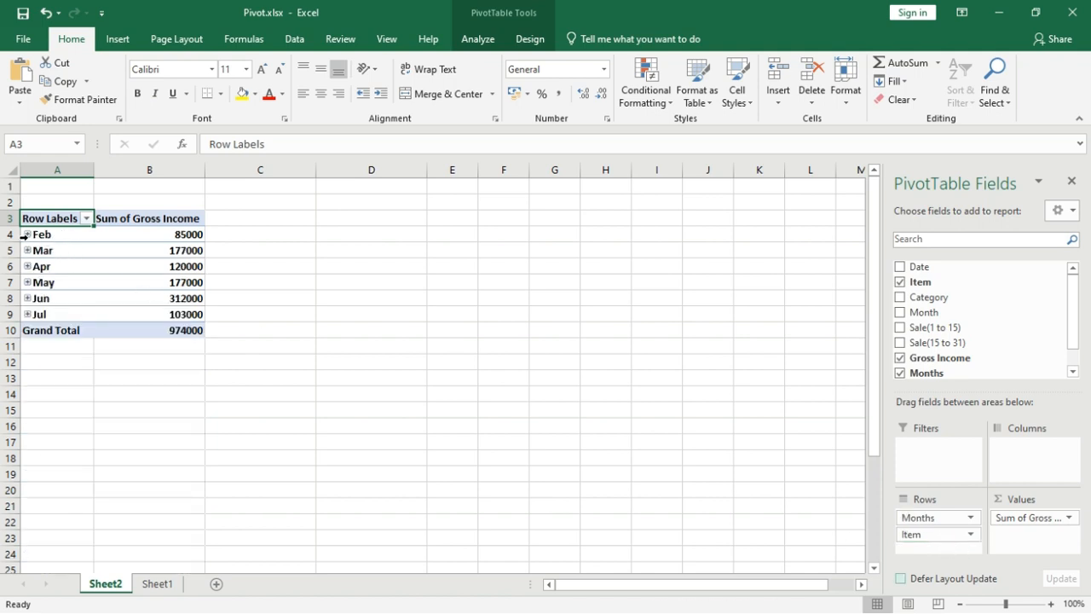
left_click(29, 235)
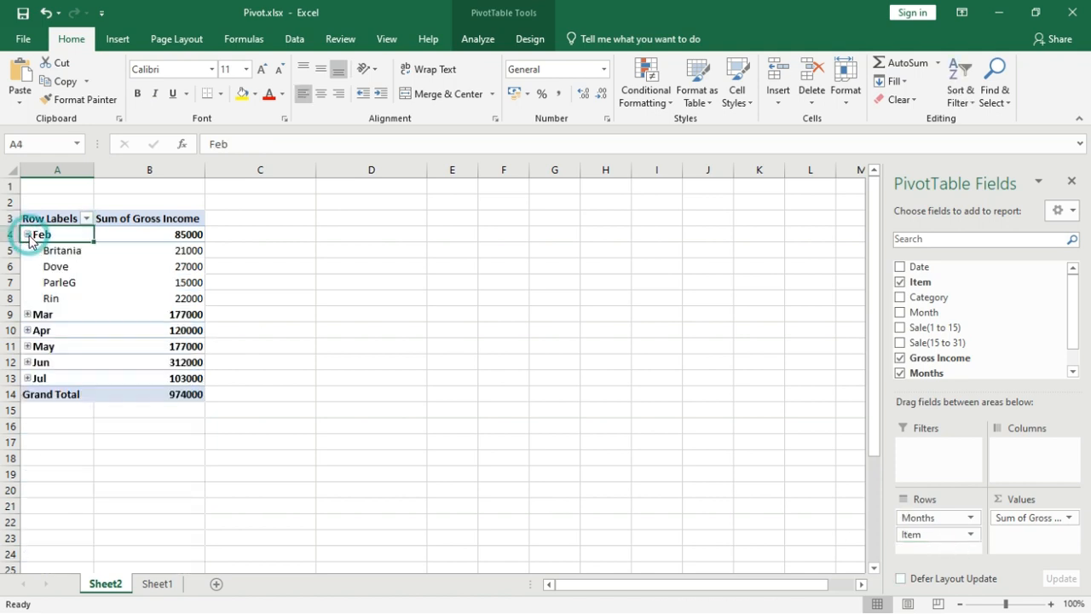
left_click(28, 314)
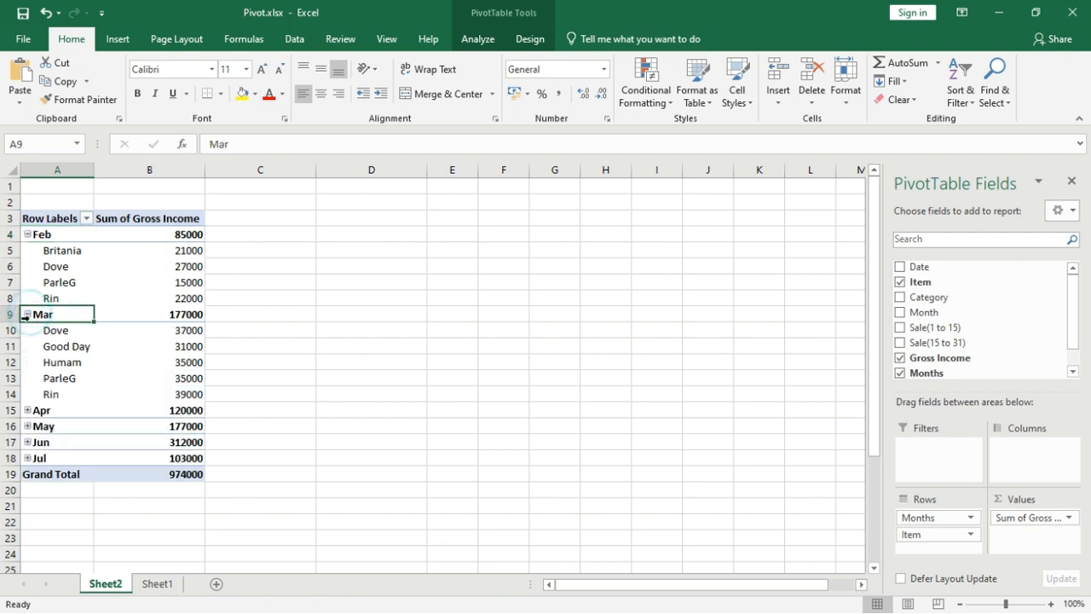
left_click(28, 410)
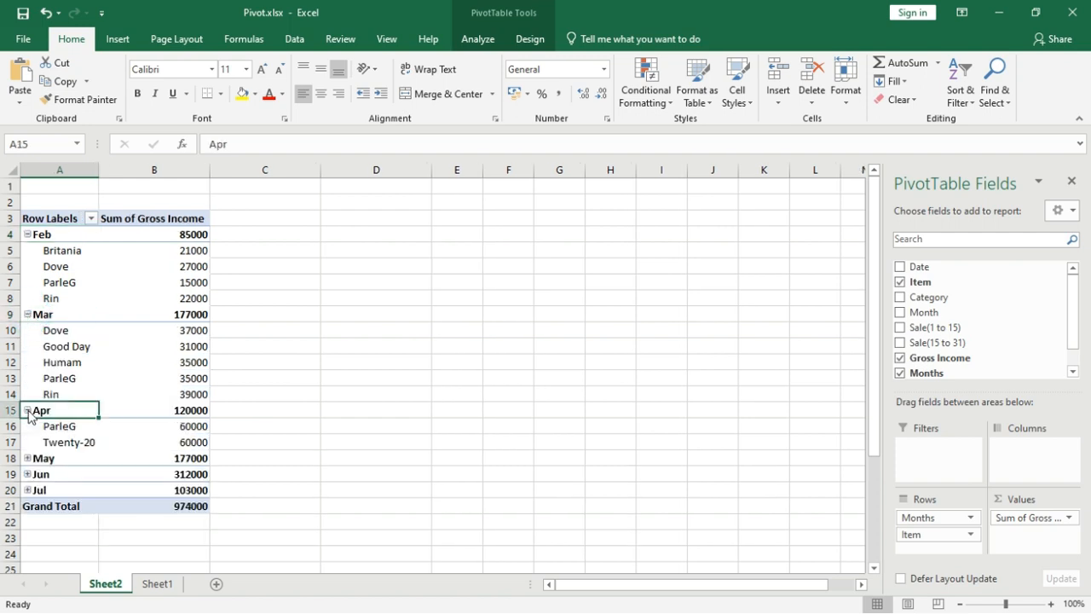
left_click(28, 458)
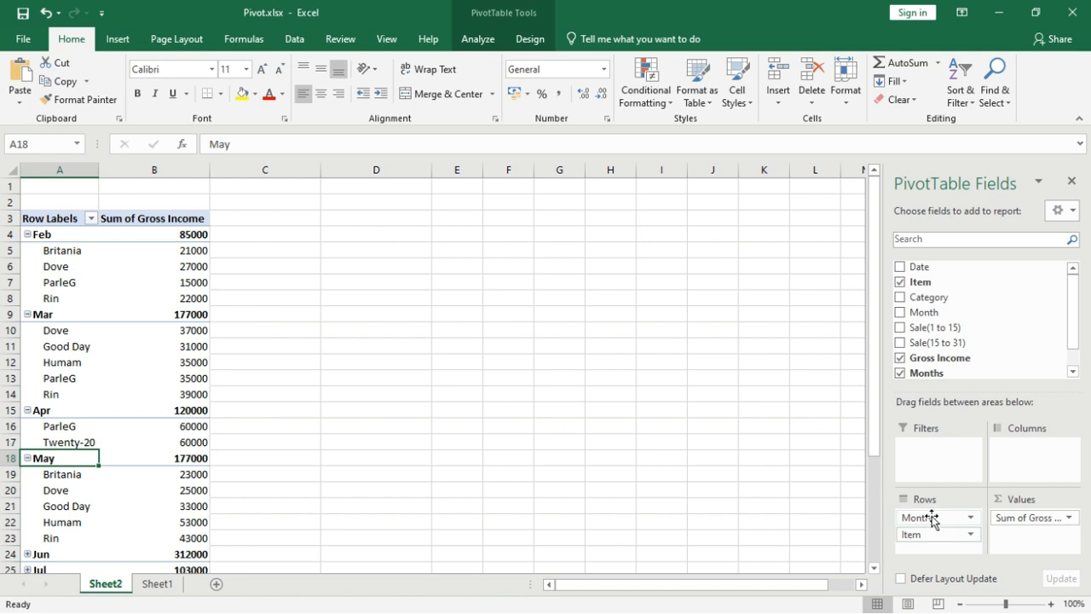
Move the Months field from the PivotTable's rows to its columns, and after viewing that layout remove it from the report
left_click_drag(932, 517, 1036, 450)
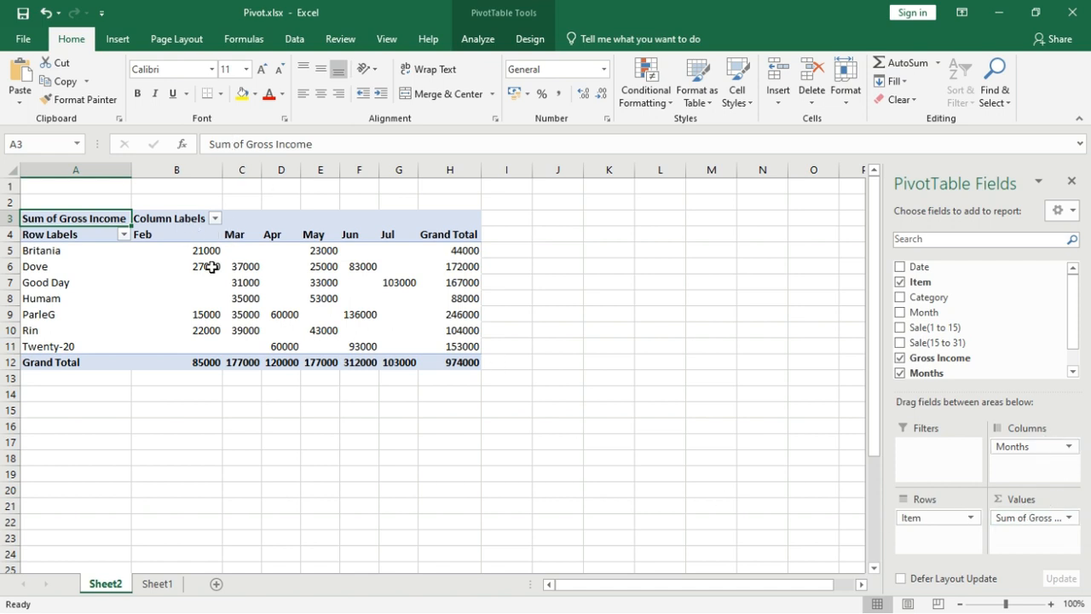
scroll(989, 341, "down", 1)
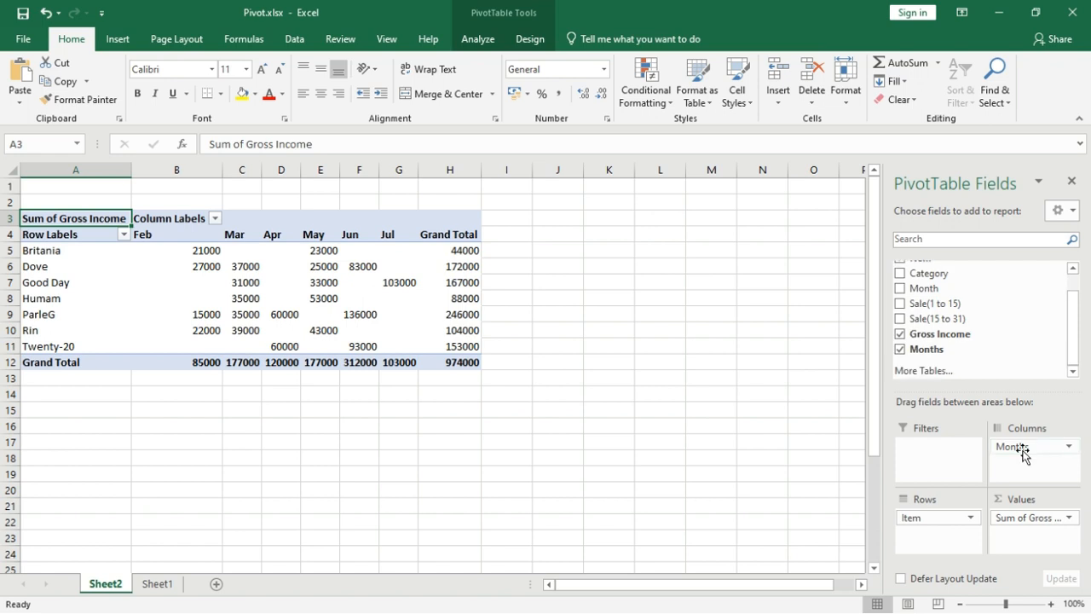
left_click_drag(1023, 452, 708, 352)
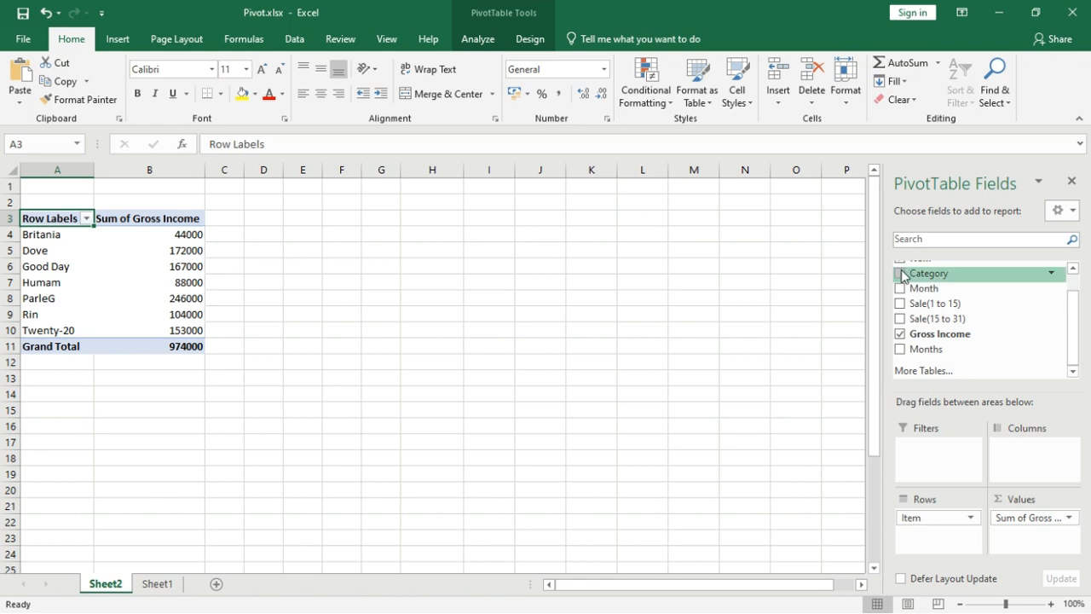
Add Category to the PivotTable's rows and place it above Item so the items are grouped by category
left_click_drag(902, 276, 927, 533)
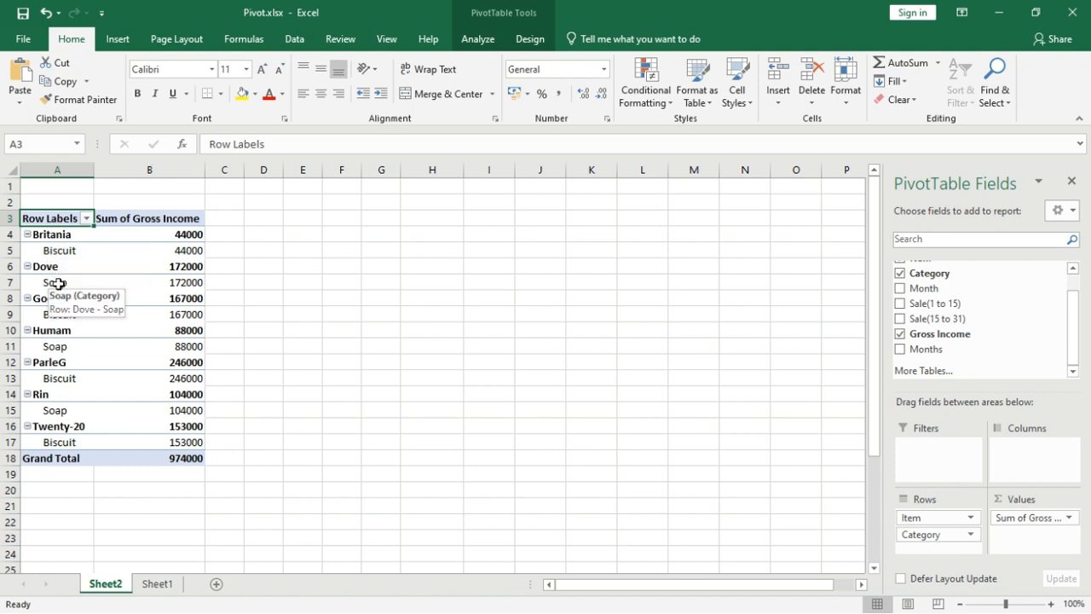
left_click(923, 537)
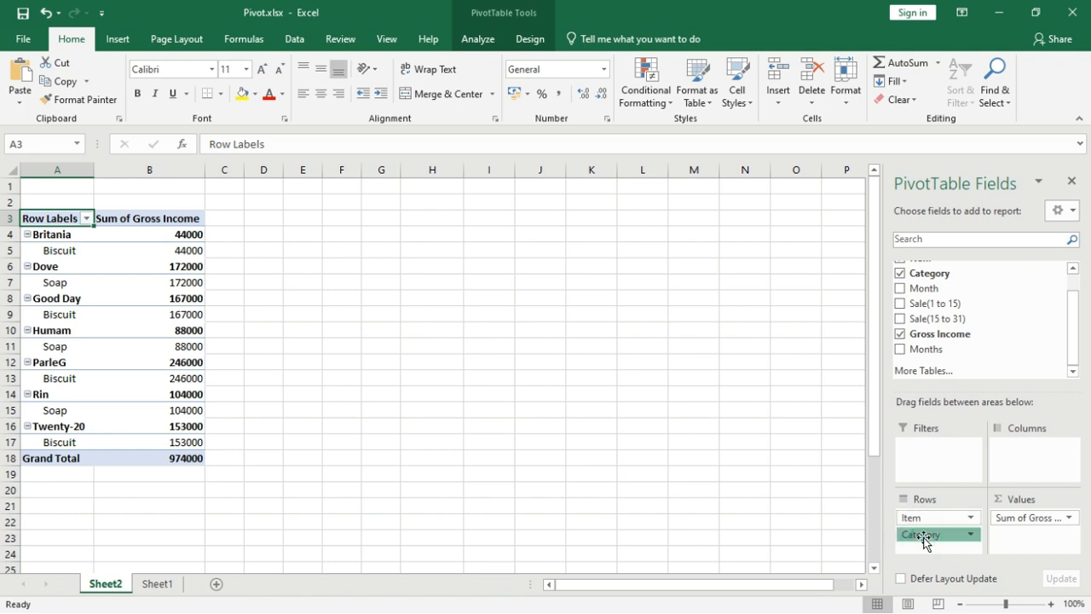
left_click_drag(924, 539, 925, 517)
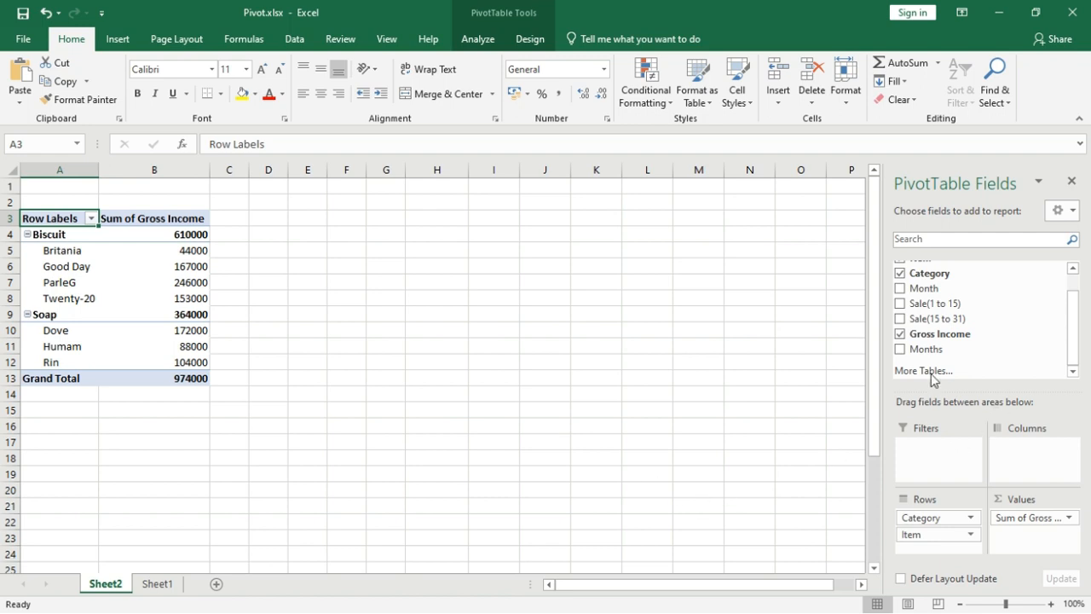
Add Months as a report filter to the PivotTable and filter the report to Apr
left_click_drag(926, 349, 928, 455)
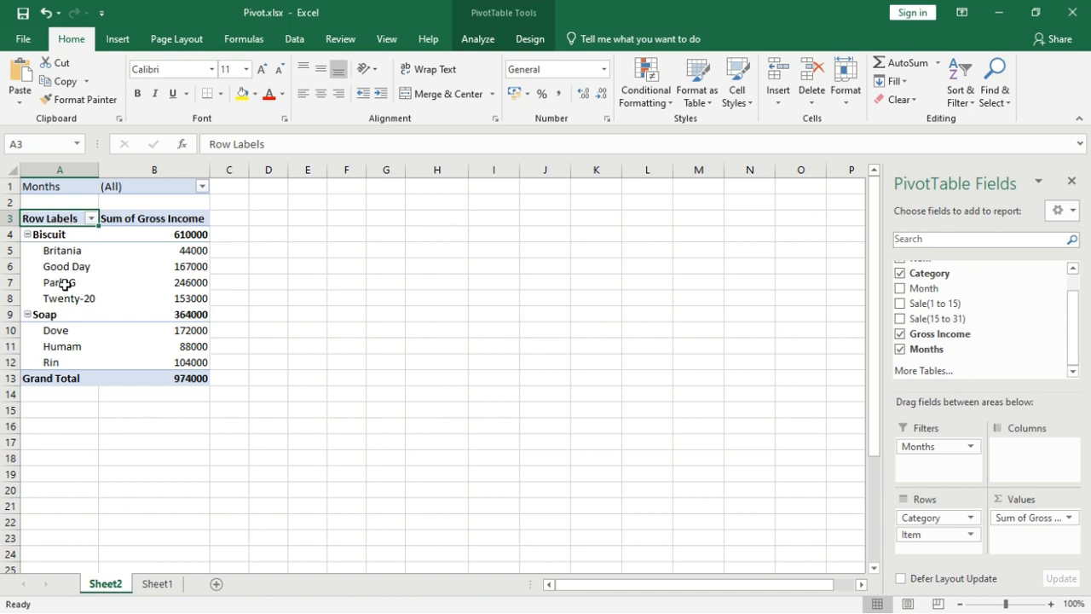
left_click(202, 187)
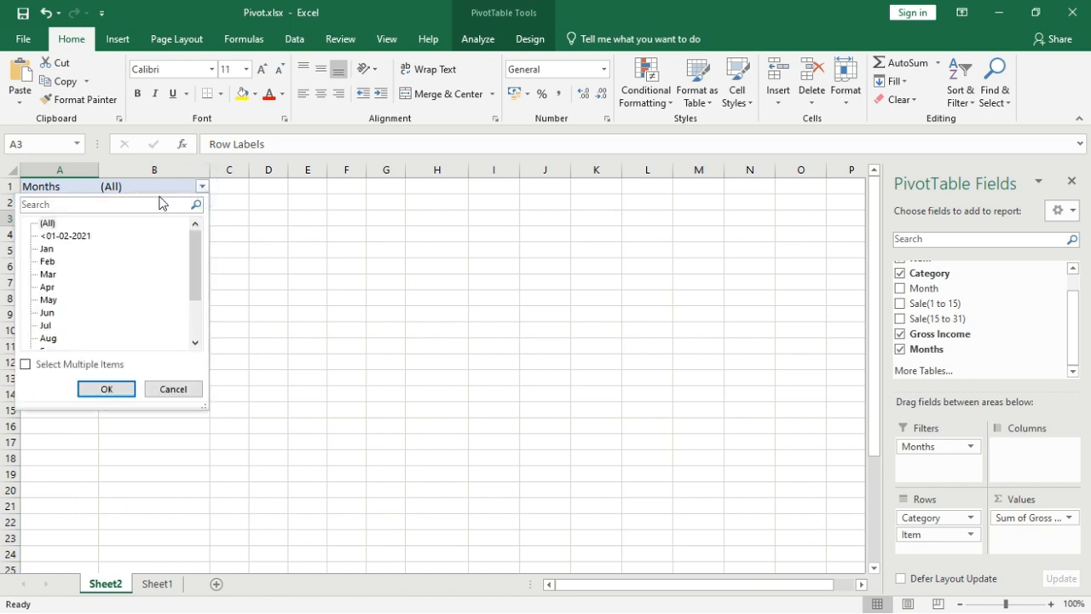
left_click(47, 289)
left_click(102, 389)
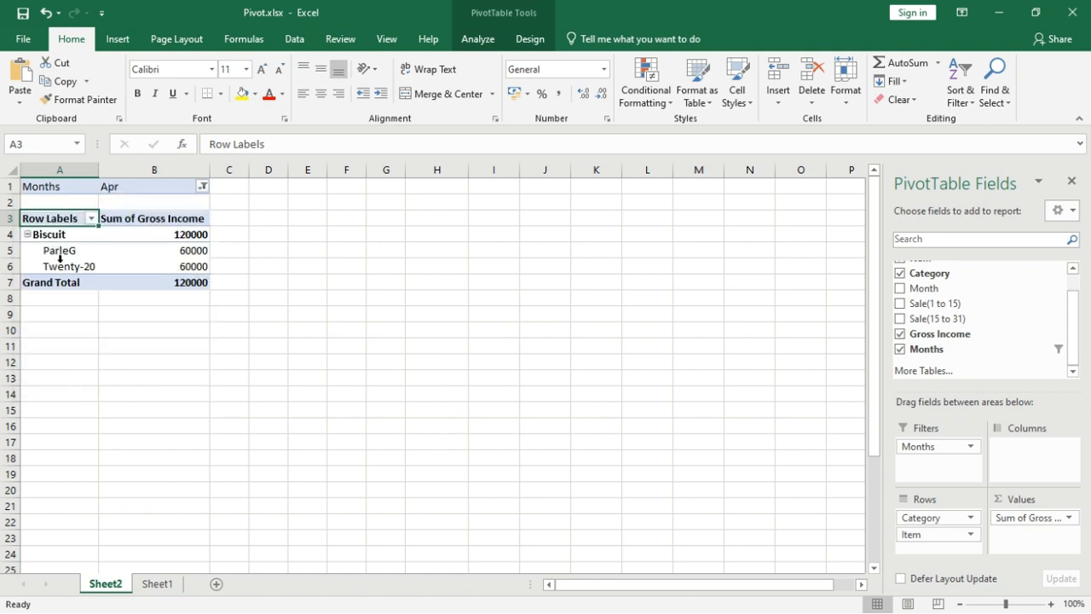
Switch the Months report filter to Jul
left_click(203, 186)
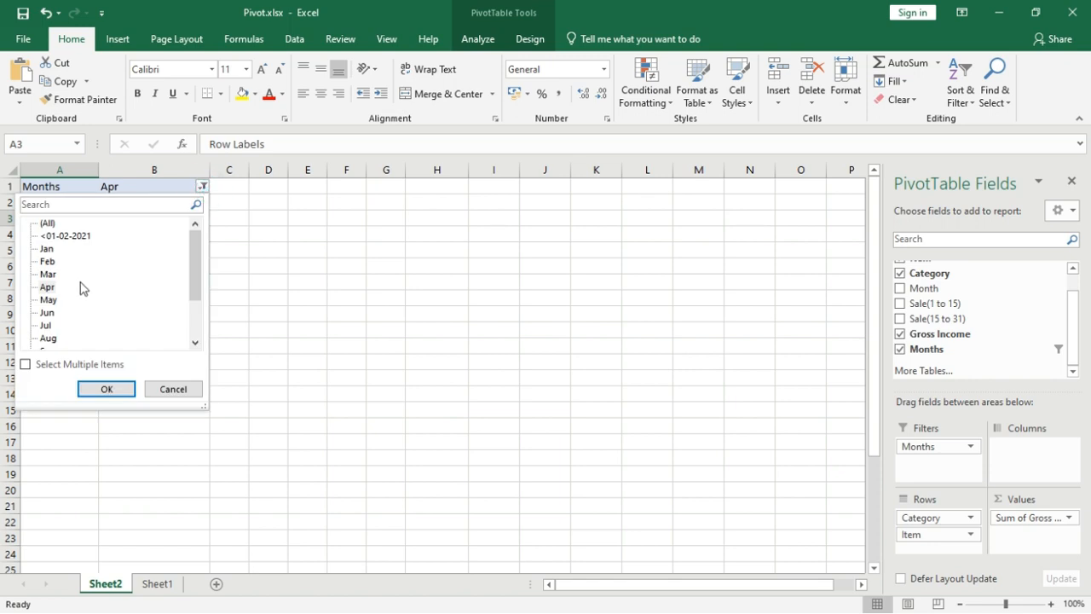
left_click(47, 326)
left_click(102, 388)
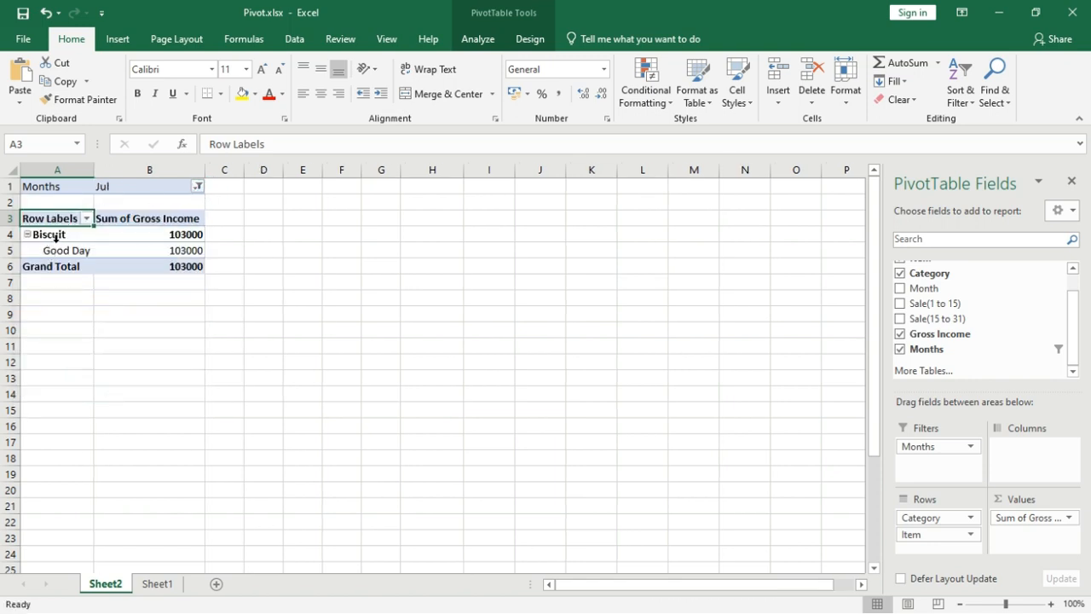
Allow multiple selections in the Months report filter and include Jan and May along with Jul
left_click(197, 187)
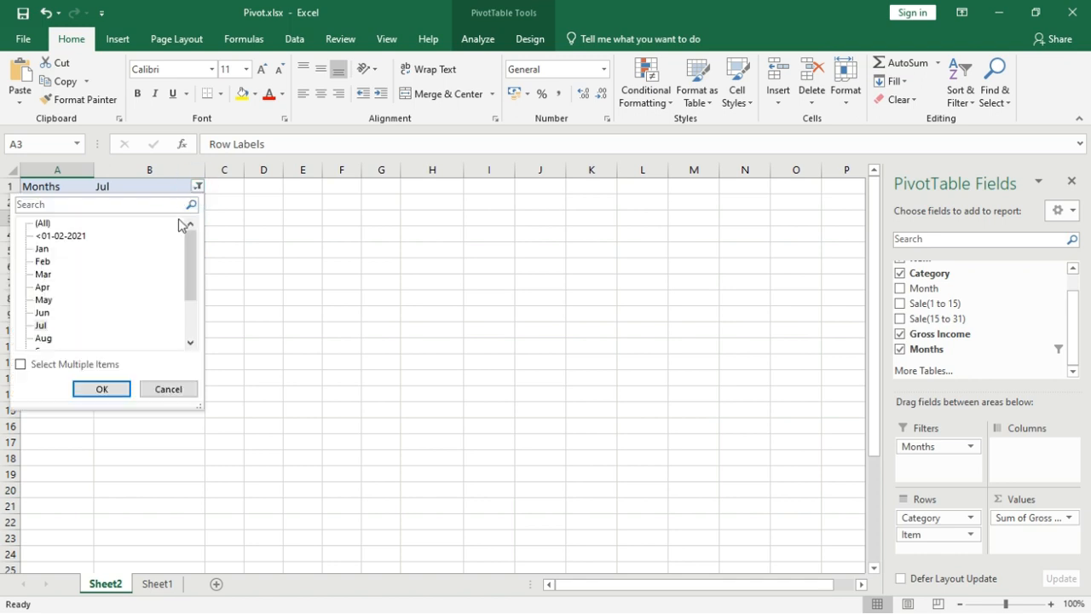
left_click(20, 367)
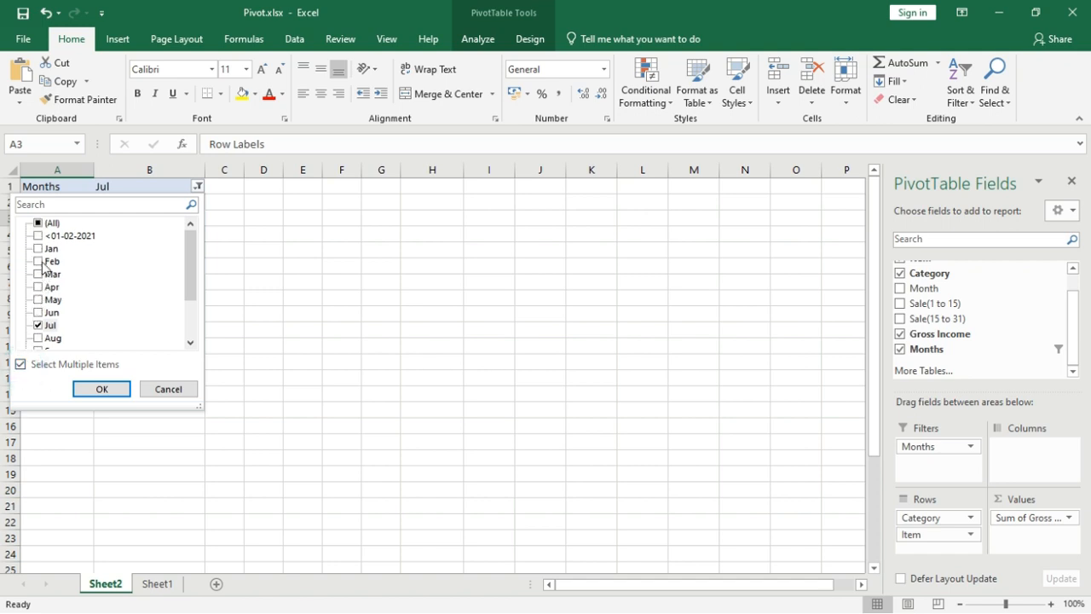
left_click(40, 253)
left_click(39, 300)
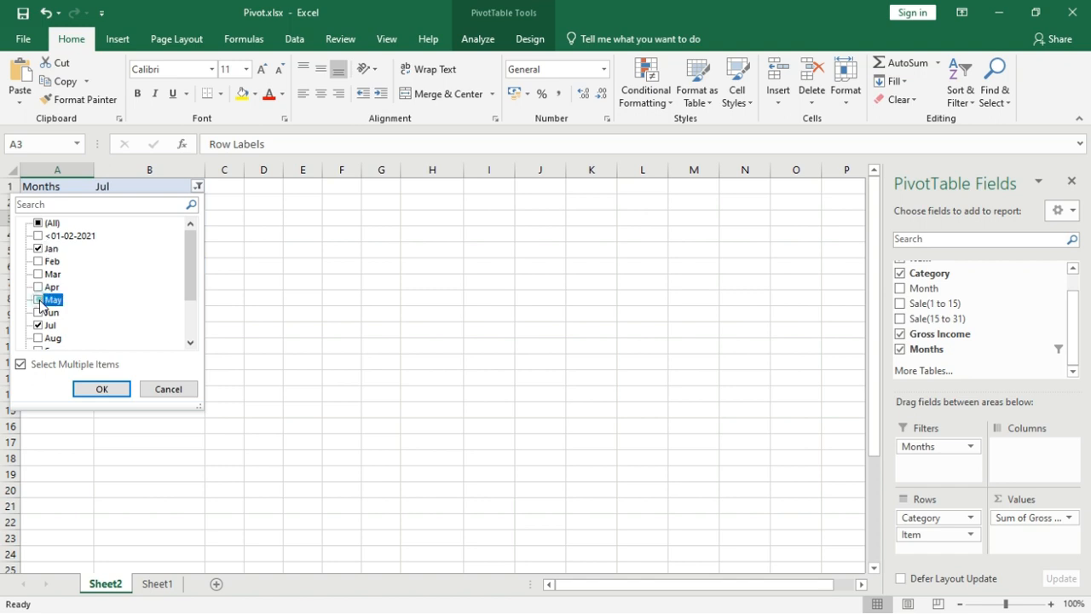
left_click(94, 389)
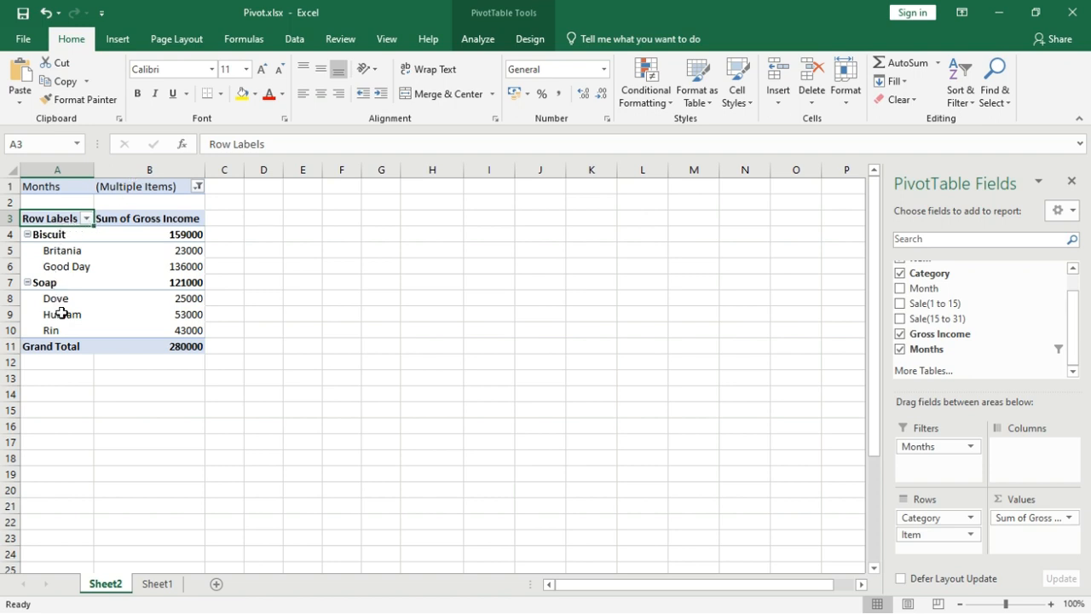
Reset the Months filter to all items and remove the Months and Category fields from the PivotTable
left_click(198, 187)
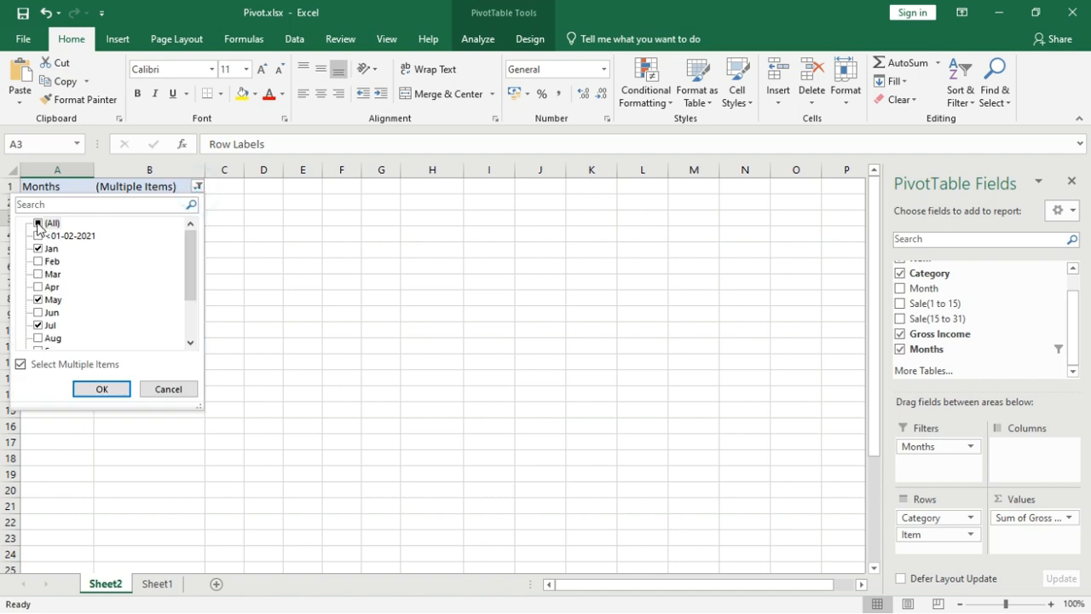
left_click(37, 223)
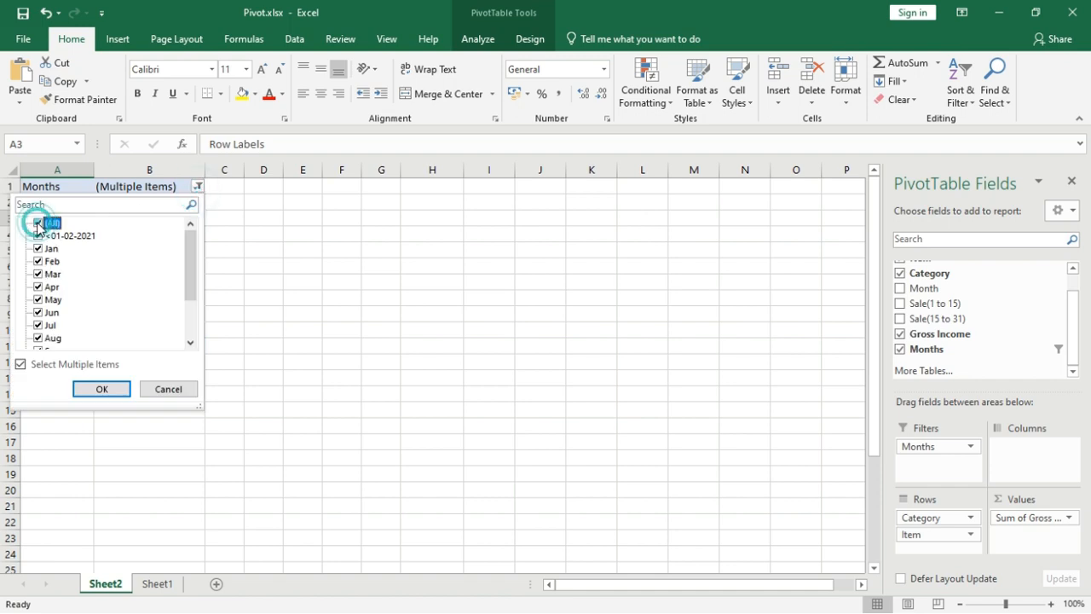
left_click(101, 389)
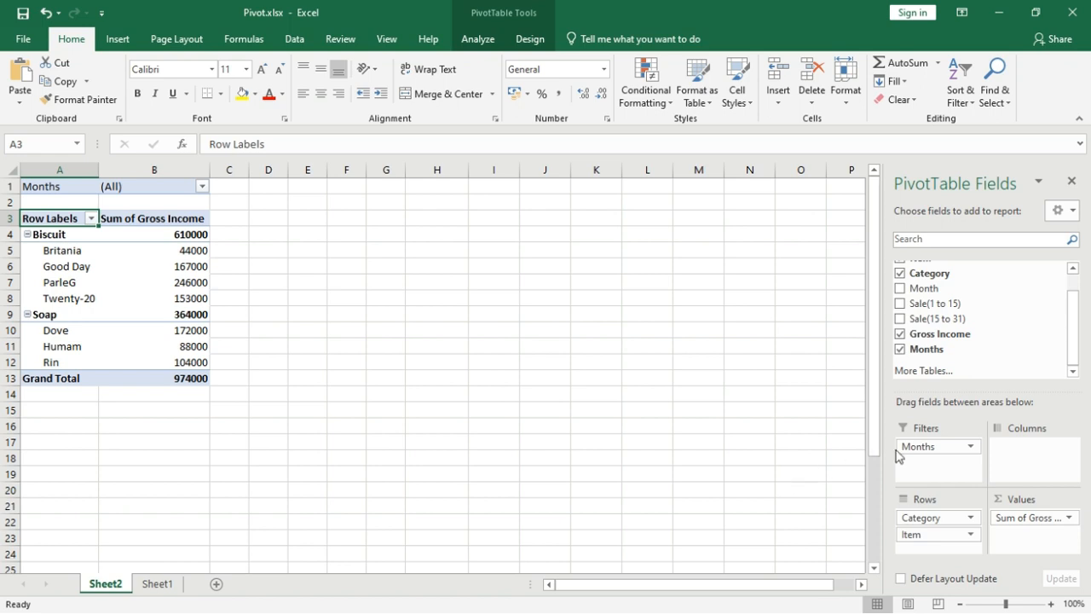
left_click_drag(927, 445, 657, 251)
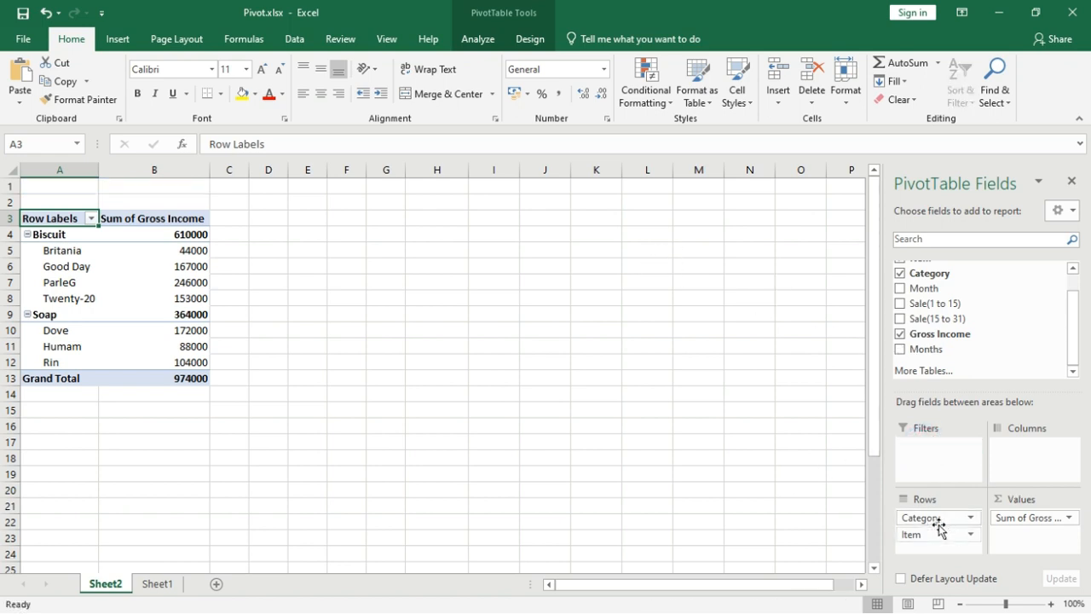
left_click_drag(935, 521, 807, 429)
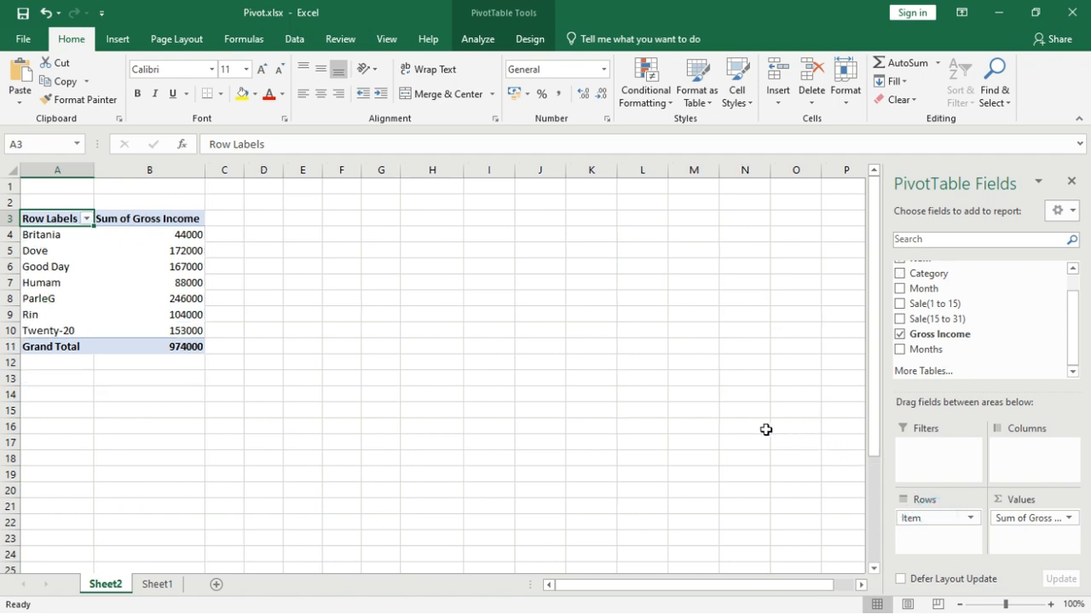
Change the value field settings of Gross Income so the PivotTable summarises it by Max
left_click(181, 235)
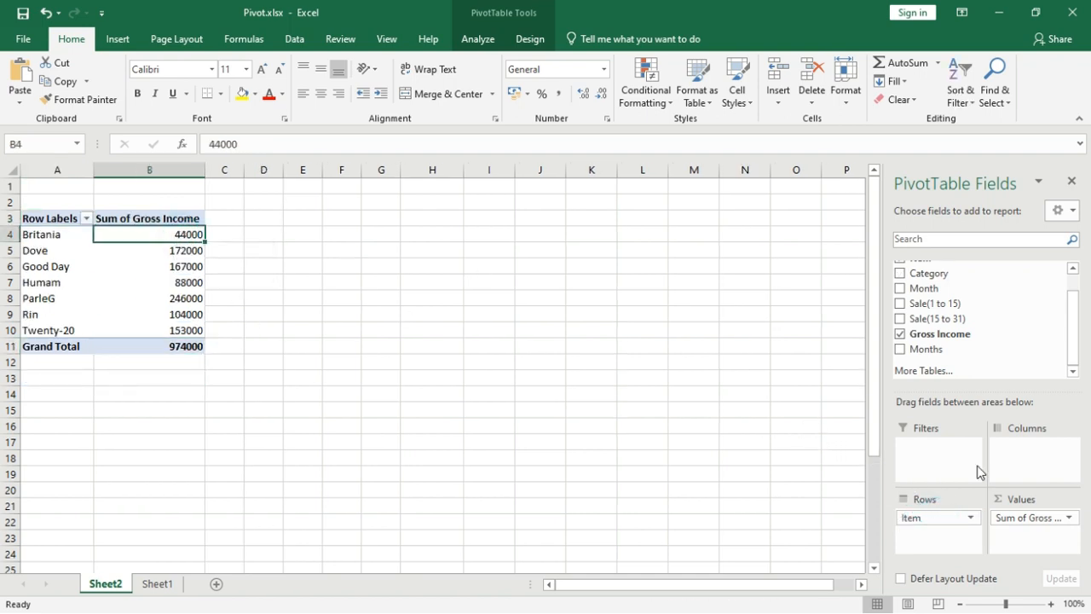
left_click(1022, 517)
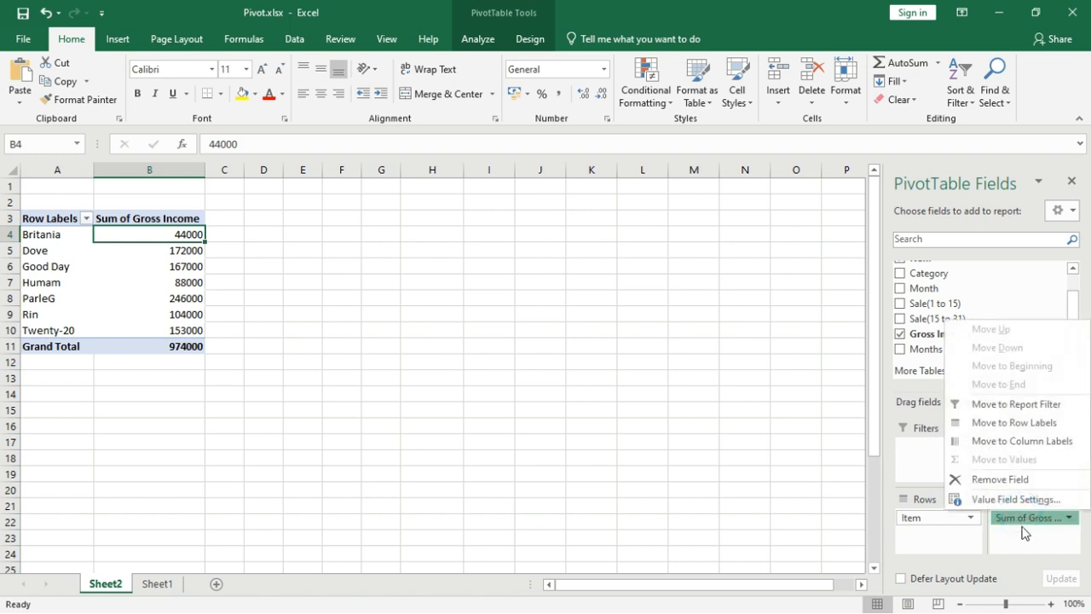
left_click(1013, 500)
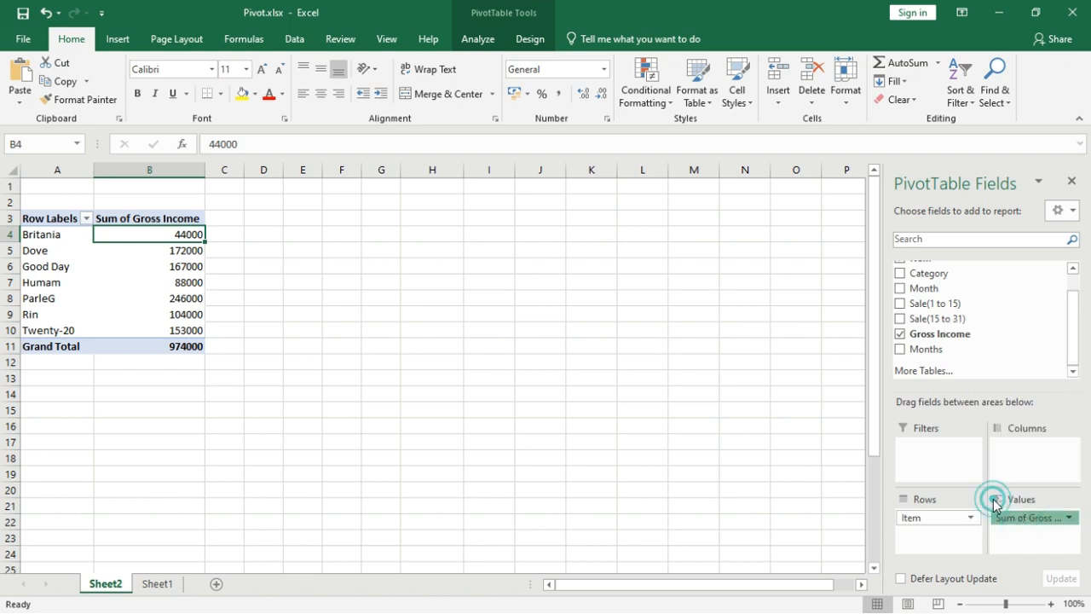
left_click_drag(391, 104, 711, 124)
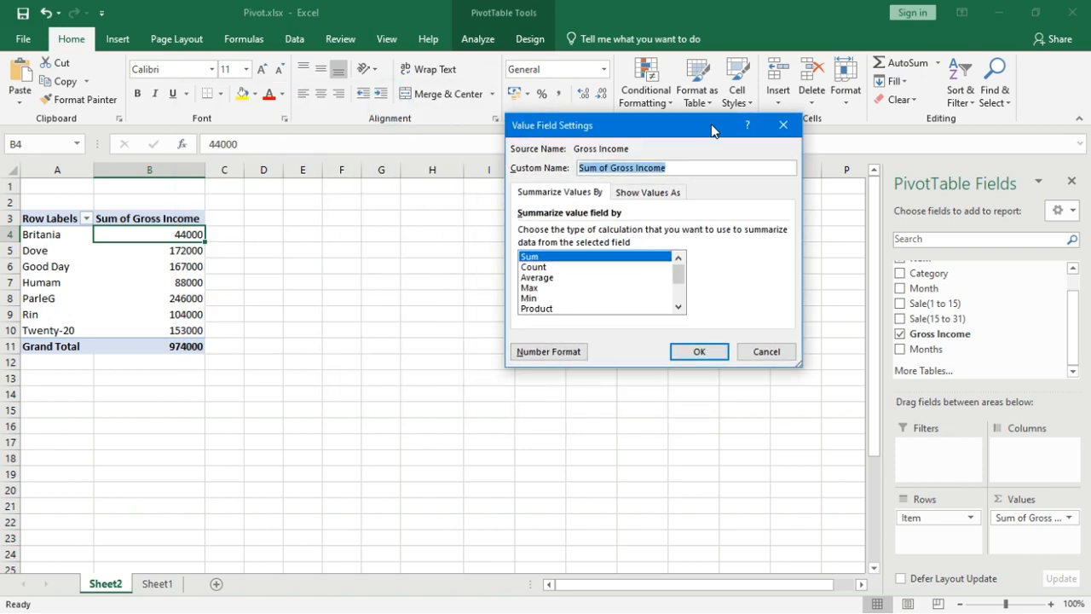
left_click(541, 270)
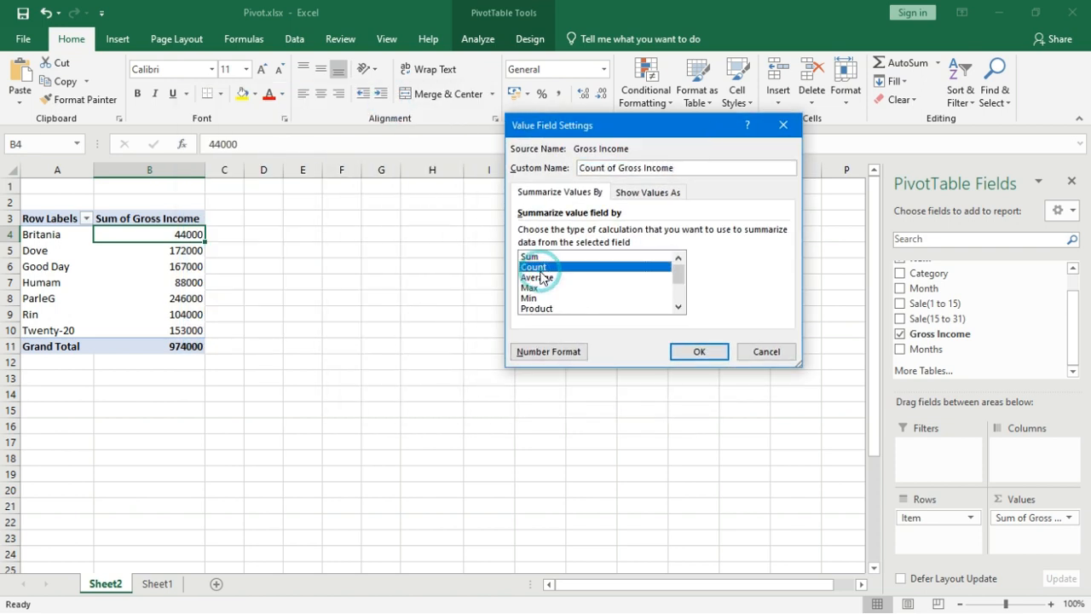
left_click(543, 278)
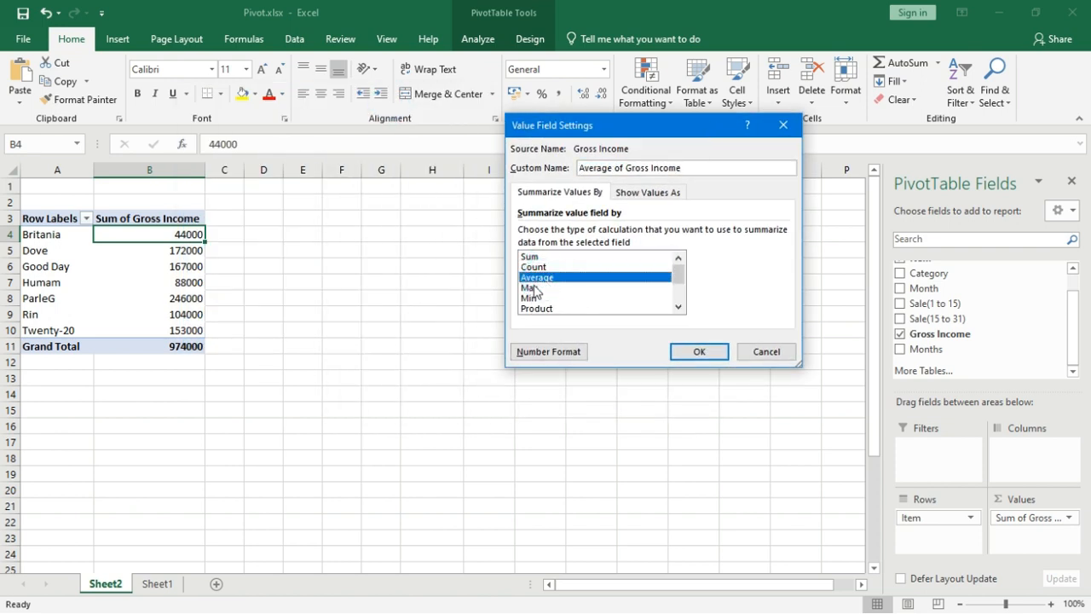
left_click(530, 287)
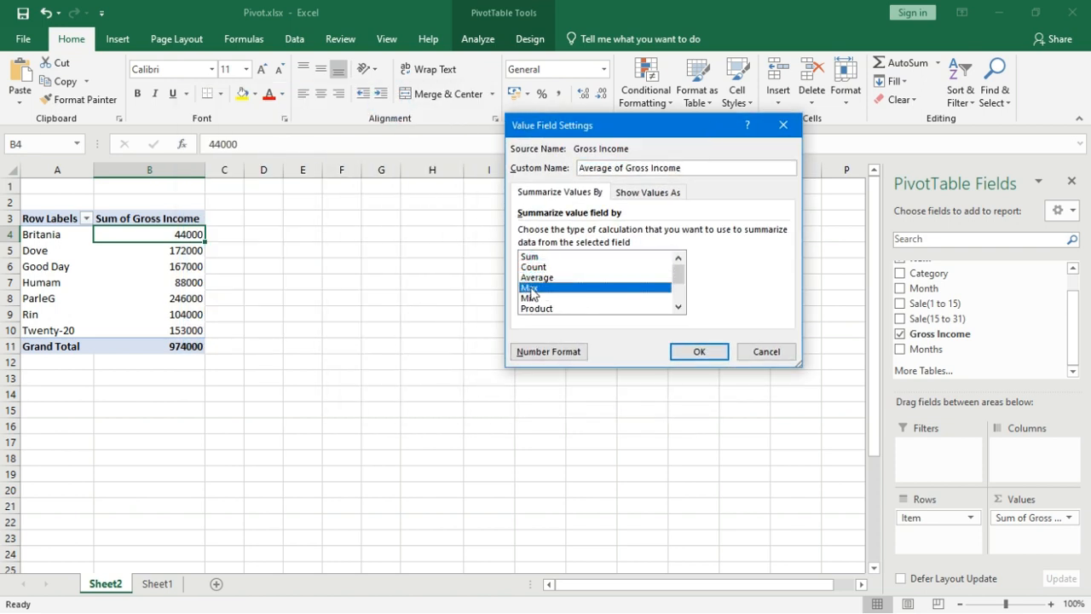
left_click(685, 353)
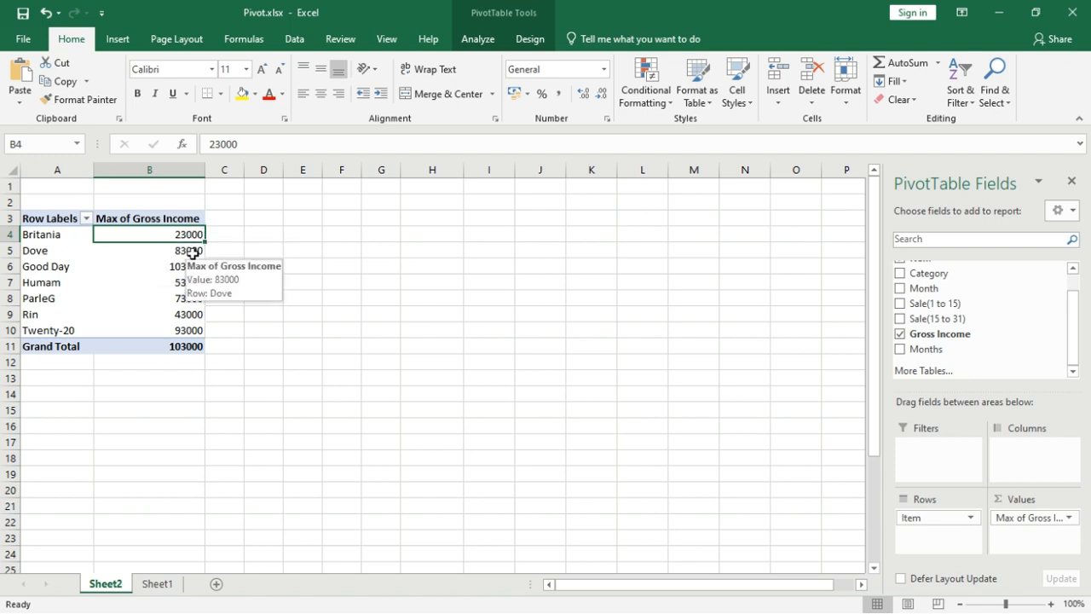
Change the value field settings of Gross Income so the PivotTable summarises it by Min
left_click(193, 253)
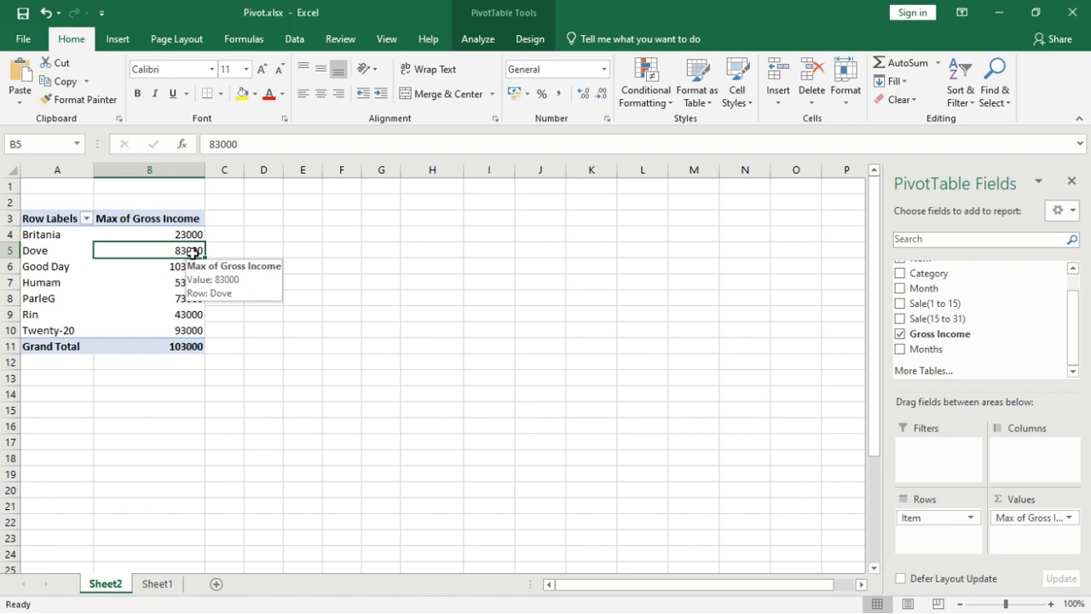
left_click(1027, 520)
left_click(1009, 499)
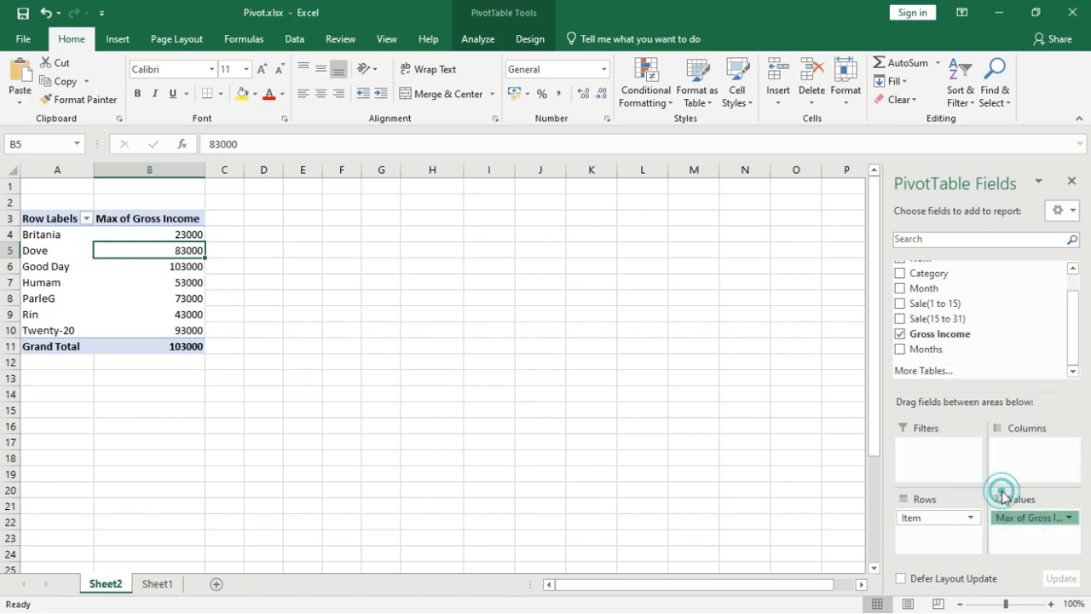
left_click(566, 299)
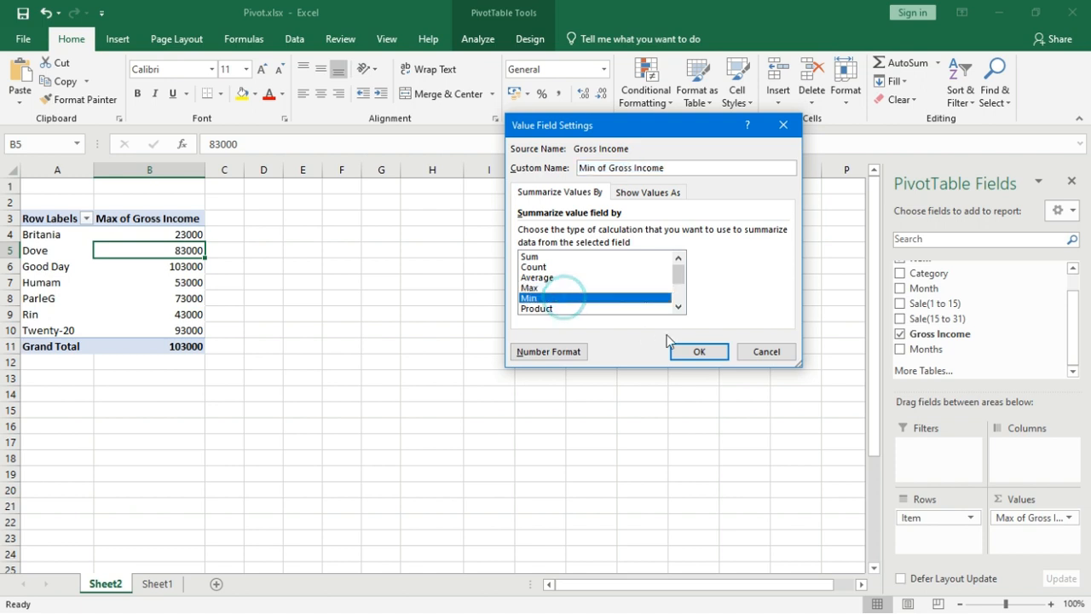
left_click(689, 354)
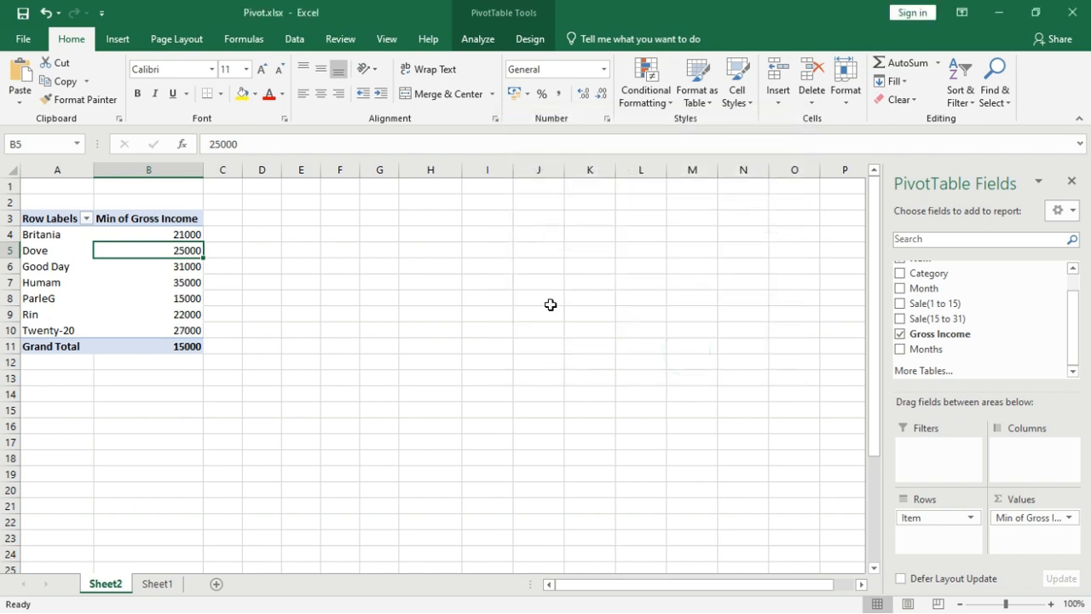
Set the Gross Income value field back to Sum and check the item and grand total cells
left_click(1057, 518)
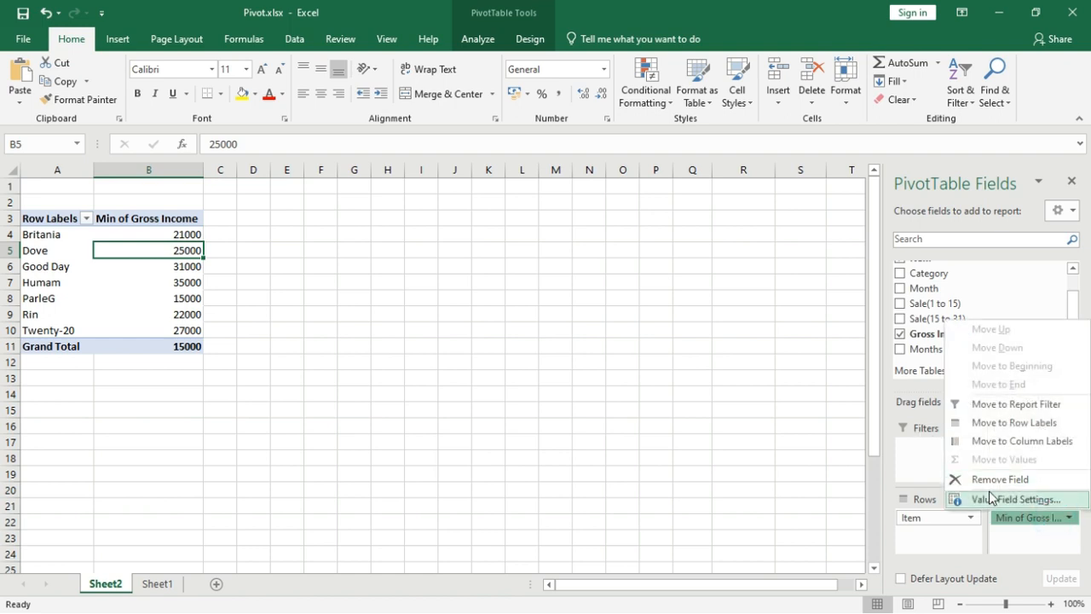
left_click(1002, 498)
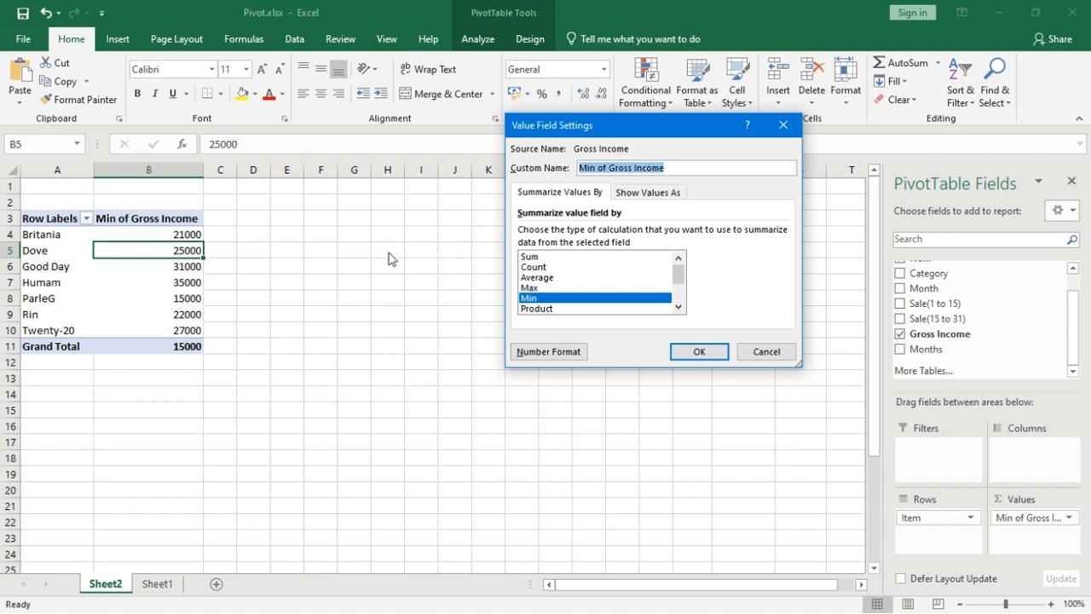
left_click(532, 257)
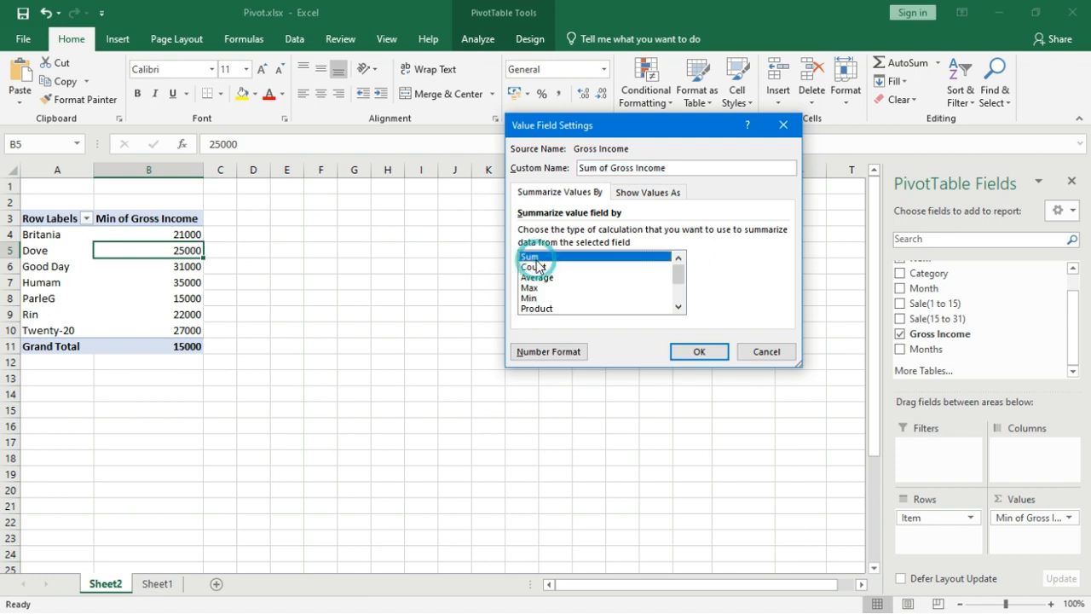
left_click(695, 351)
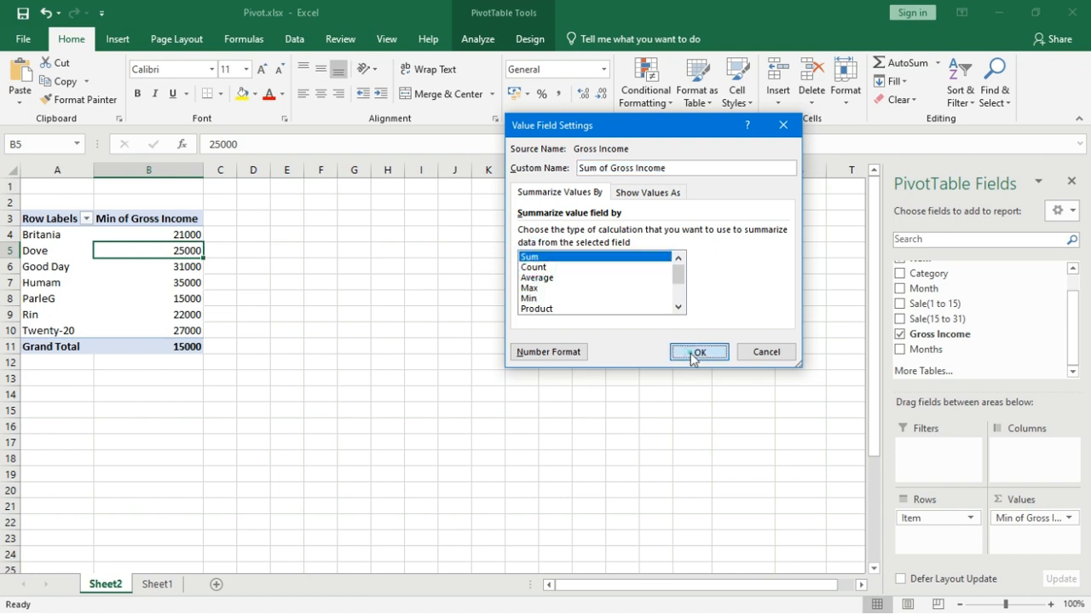
left_click(184, 235)
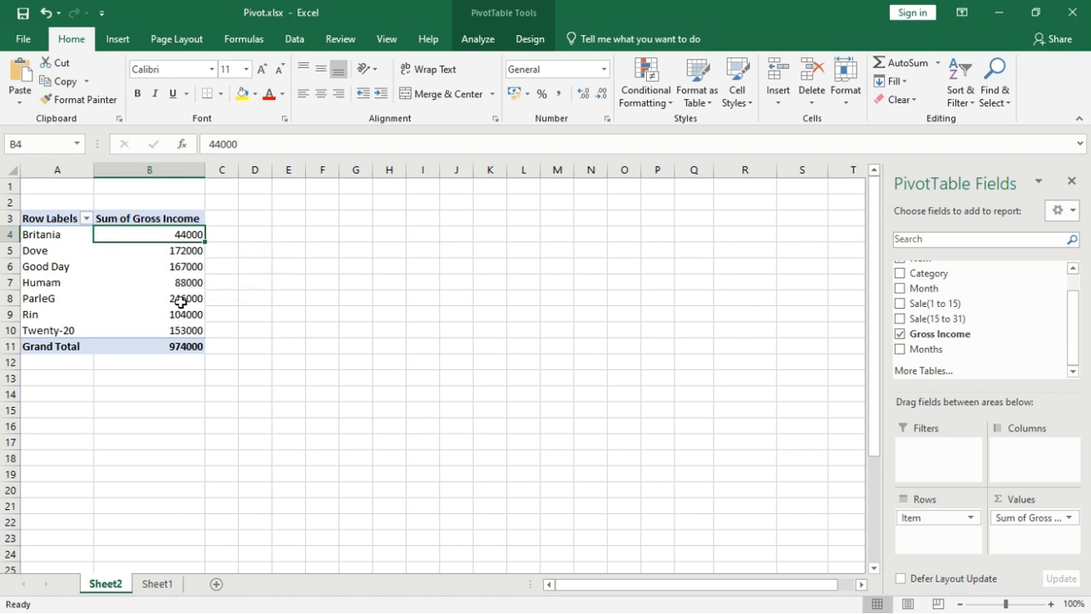
left_click(178, 347)
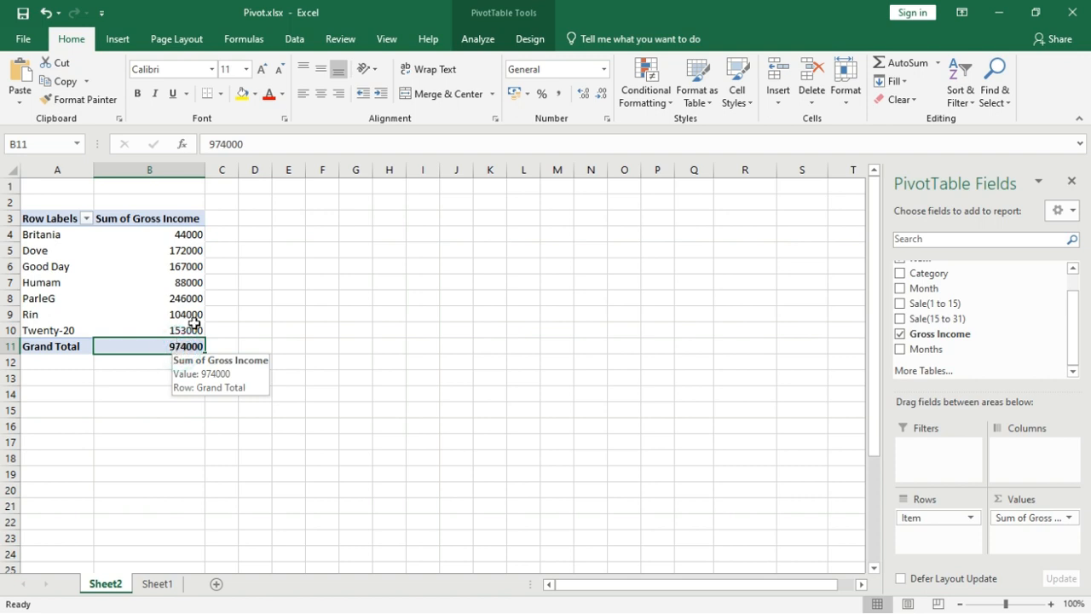
left_click(164, 234)
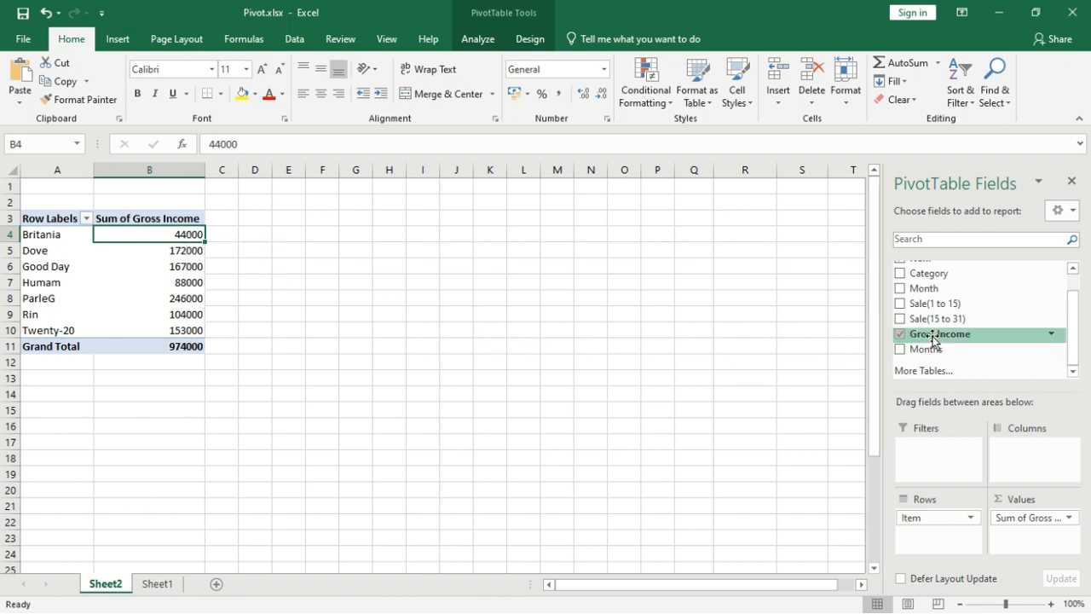
Add Gross Income to the PivotTable values a second time and give the duplicate field the custom name Percentage
left_click_drag(932, 339, 1038, 538)
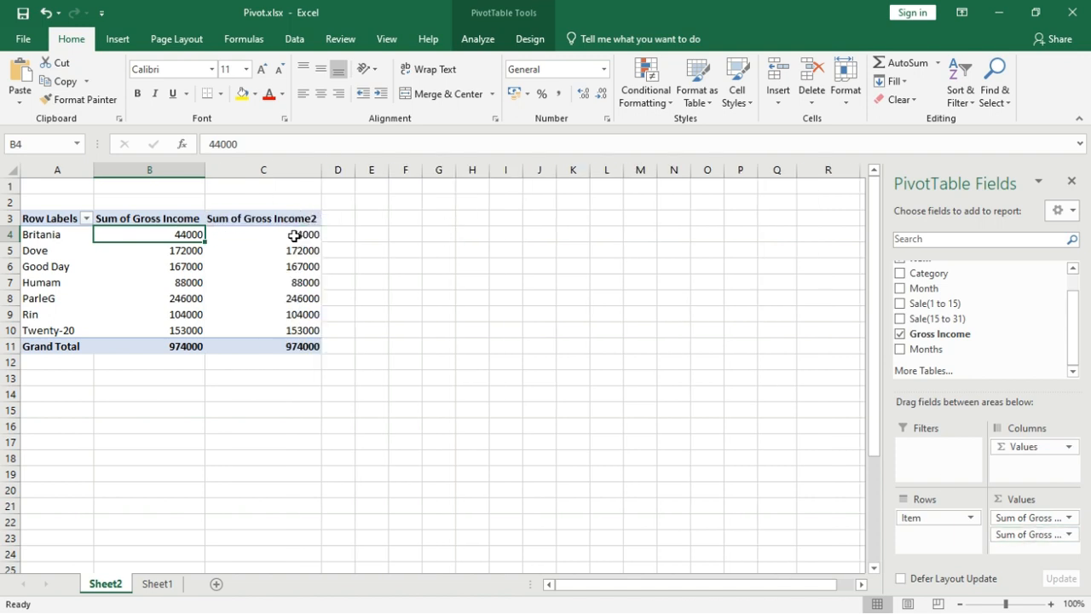
mouse_move(283, 230)
left_click(1045, 533)
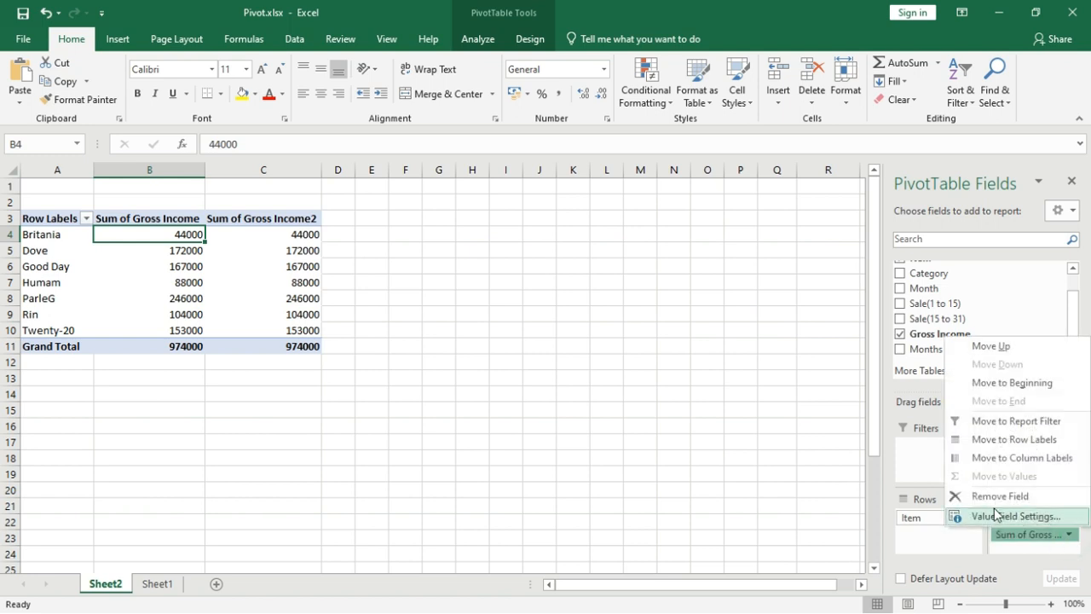
left_click(997, 517)
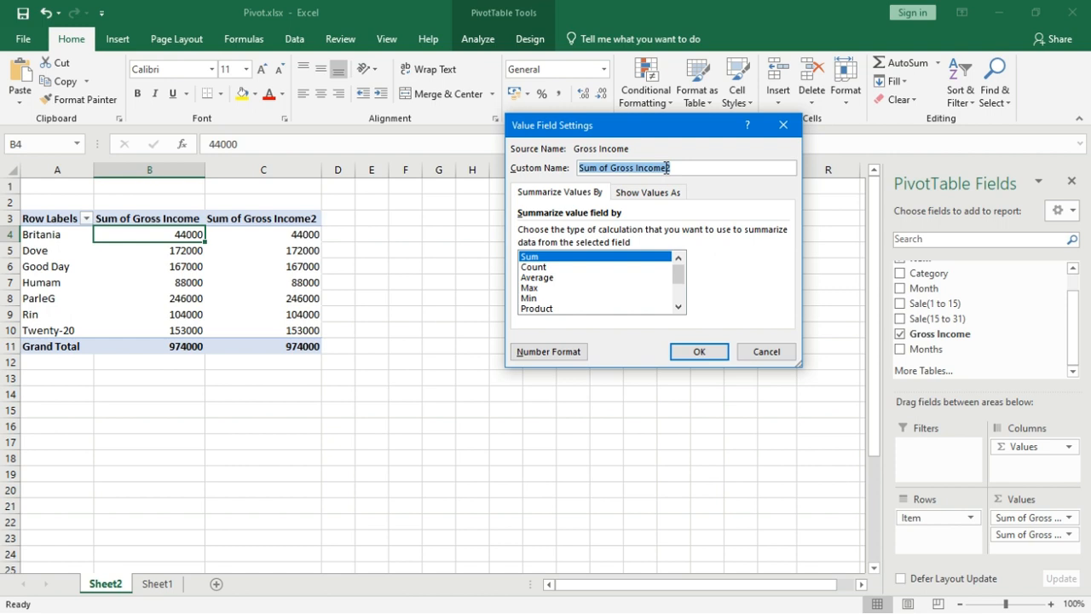
type("Percentage")
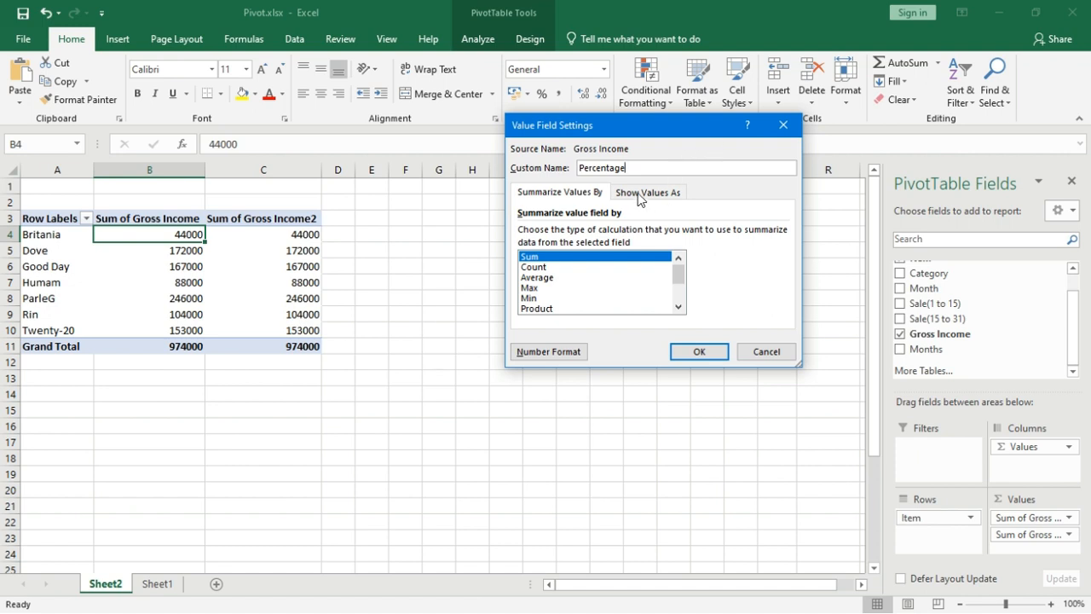
Show the Percentage field's values as % of Grand Total and check the resulting column
left_click(640, 196)
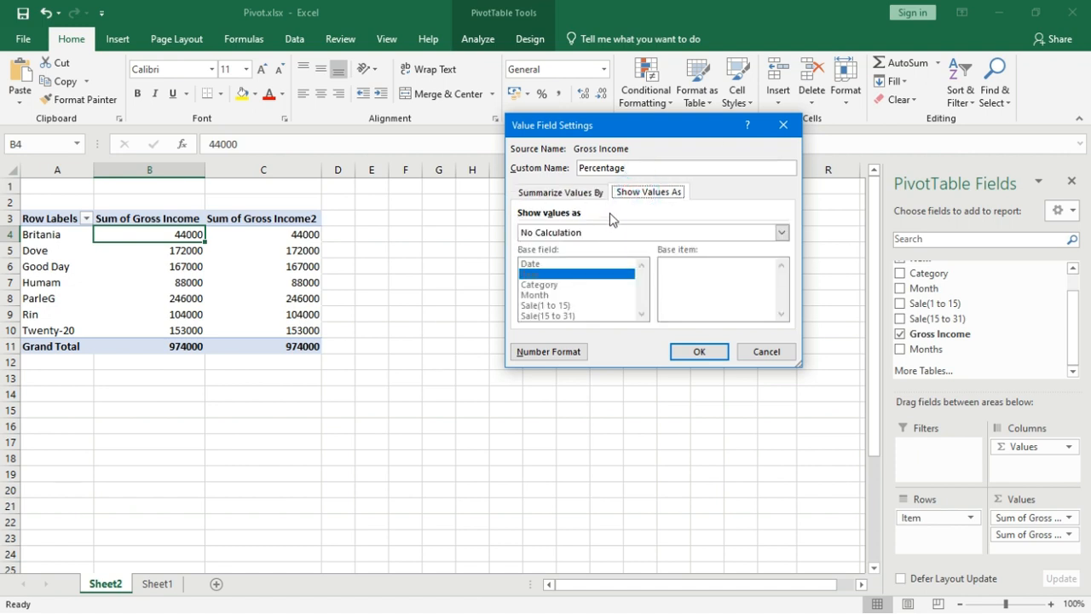
left_click(600, 235)
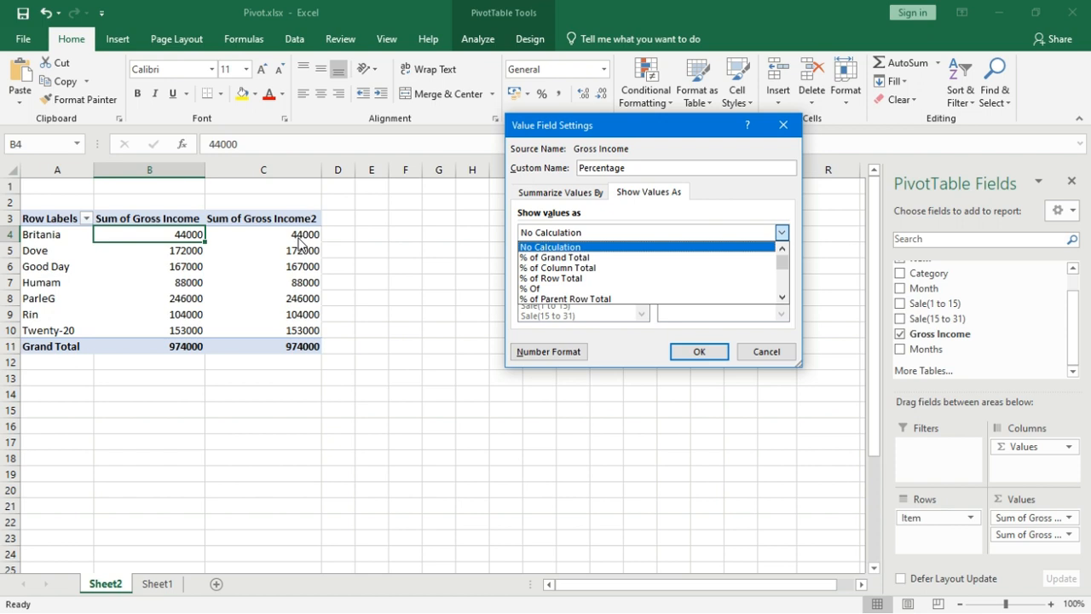
left_click(586, 257)
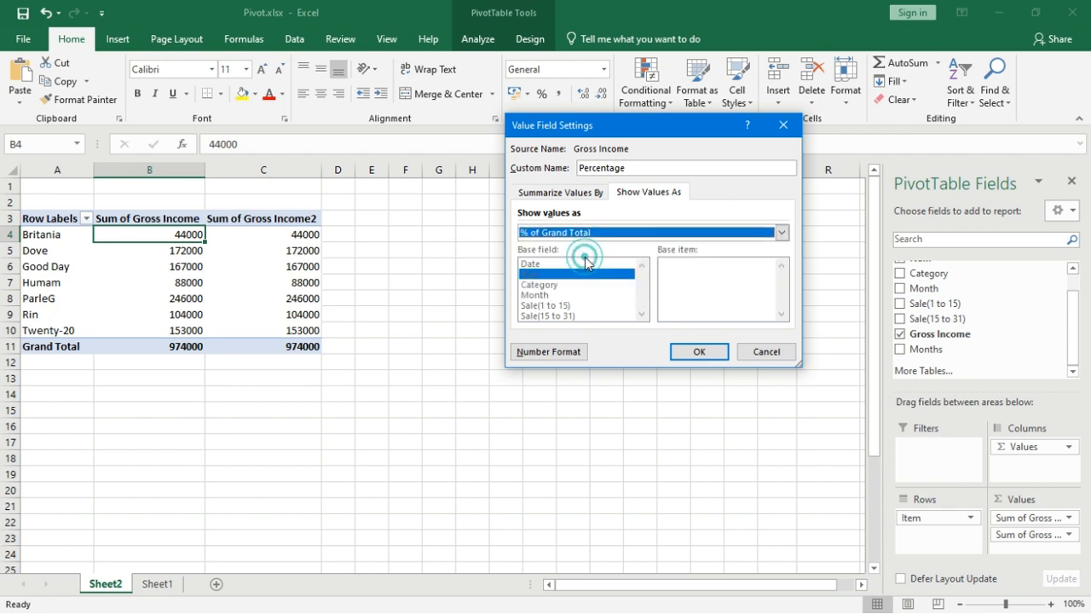
left_click(700, 352)
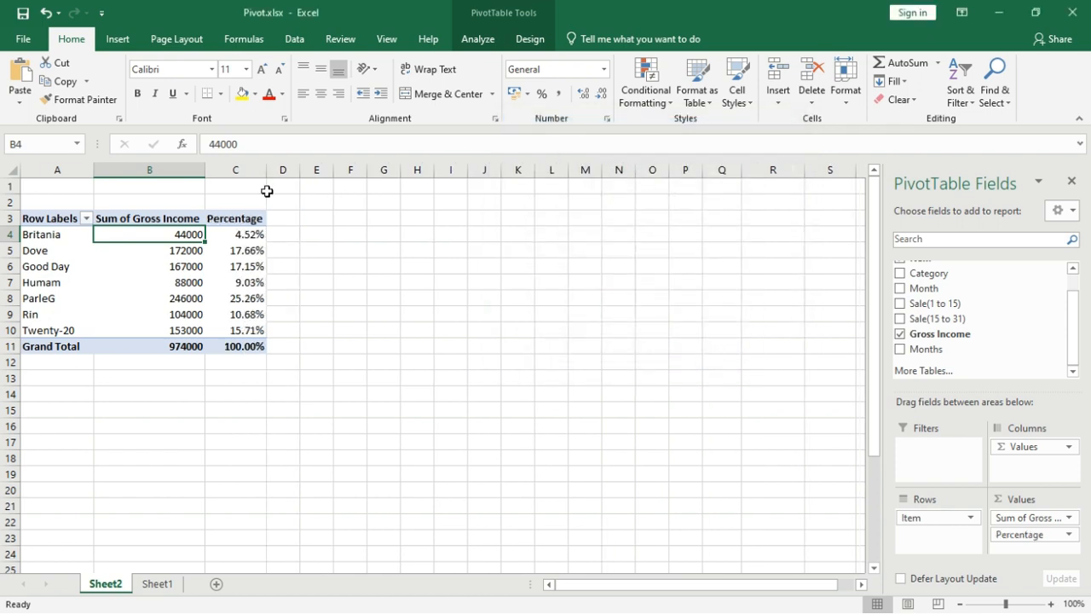
left_click(242, 217)
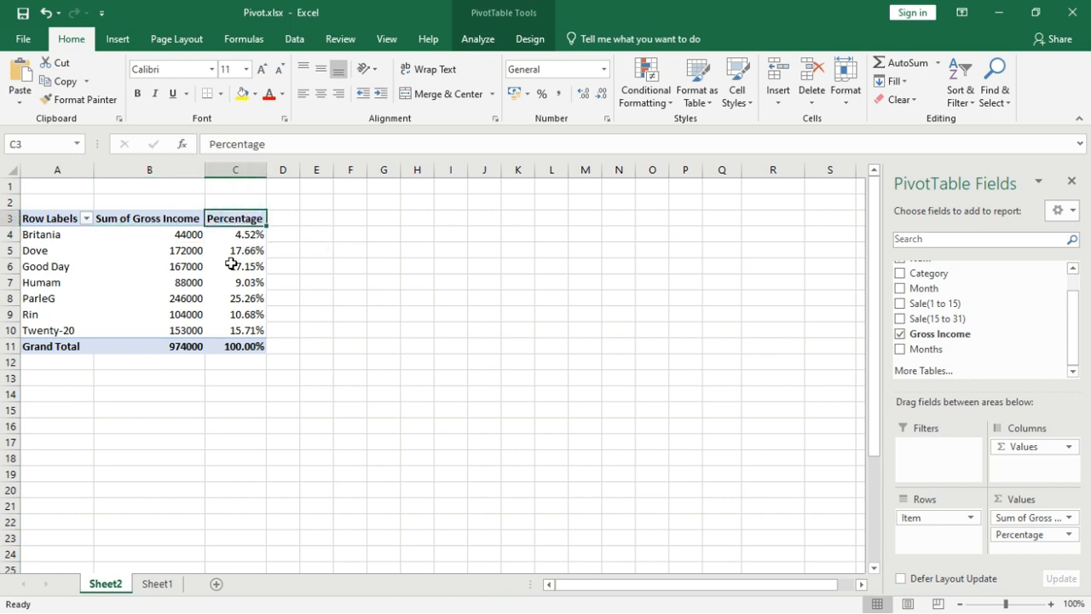
left_click(245, 238)
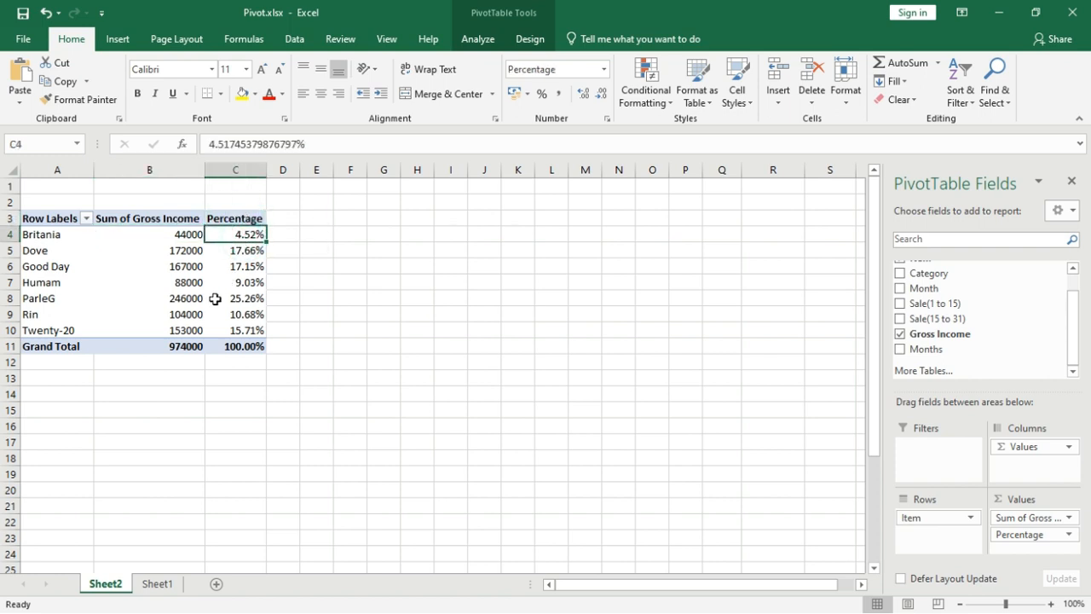
left_click(242, 345)
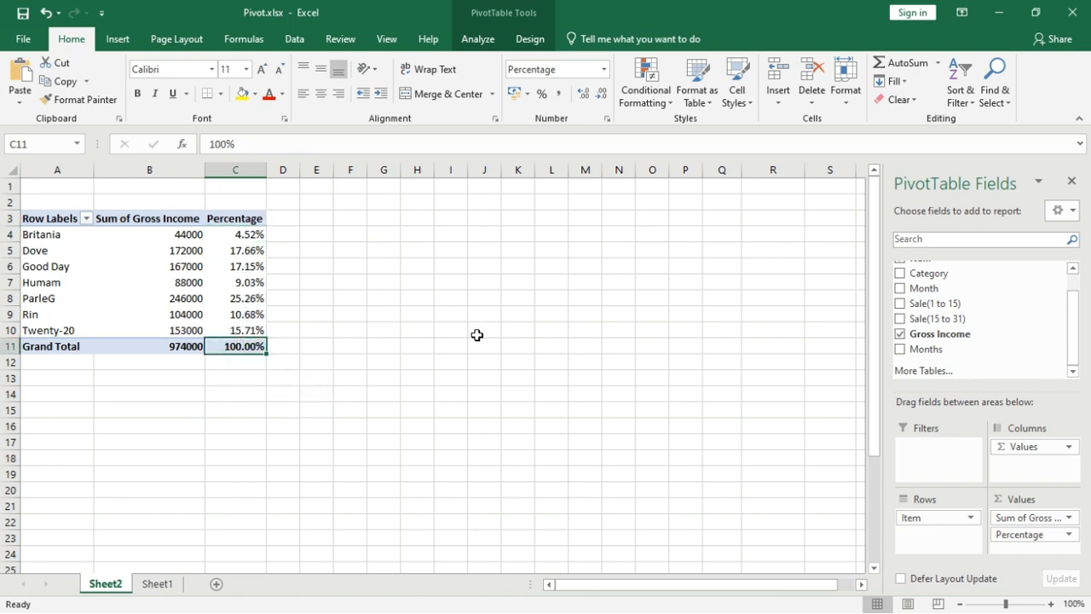
Remove the Percentage field from the PivotTable values, keeping only Sum of Gross Income
left_click_drag(1027, 537, 758, 355)
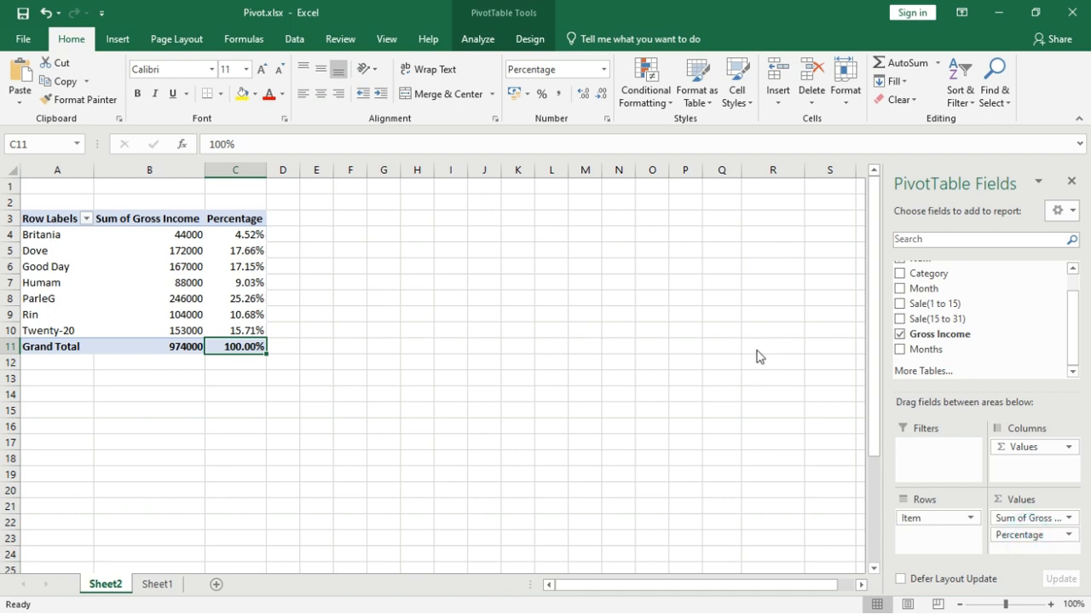
left_click(242, 222)
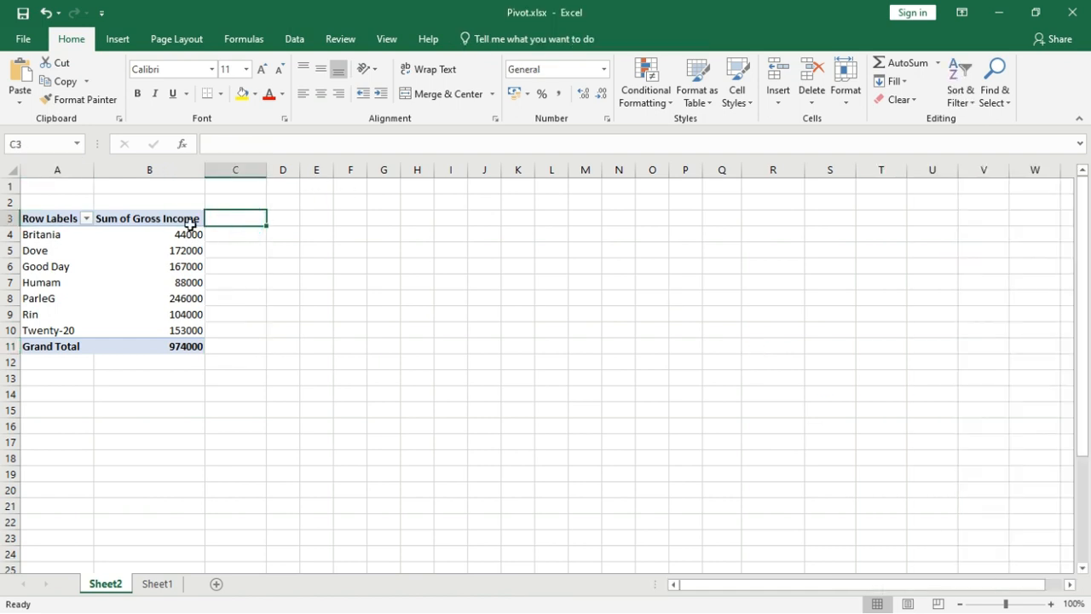
left_click(189, 224)
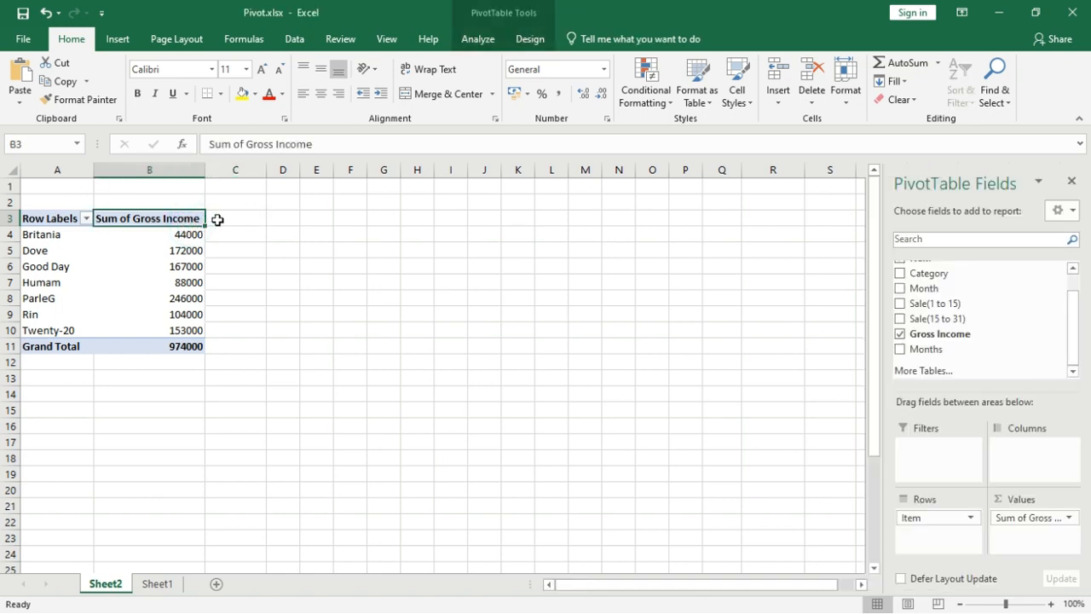
Start a new calculated field for the PivotTable and name it "discounted Value"
left_click(188, 235)
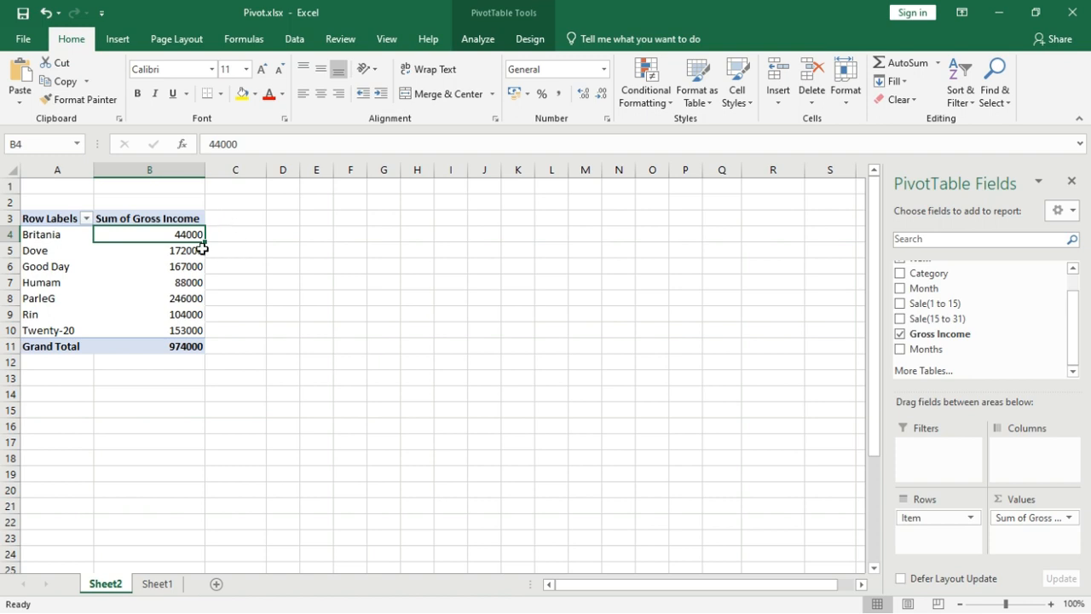
left_click(480, 40)
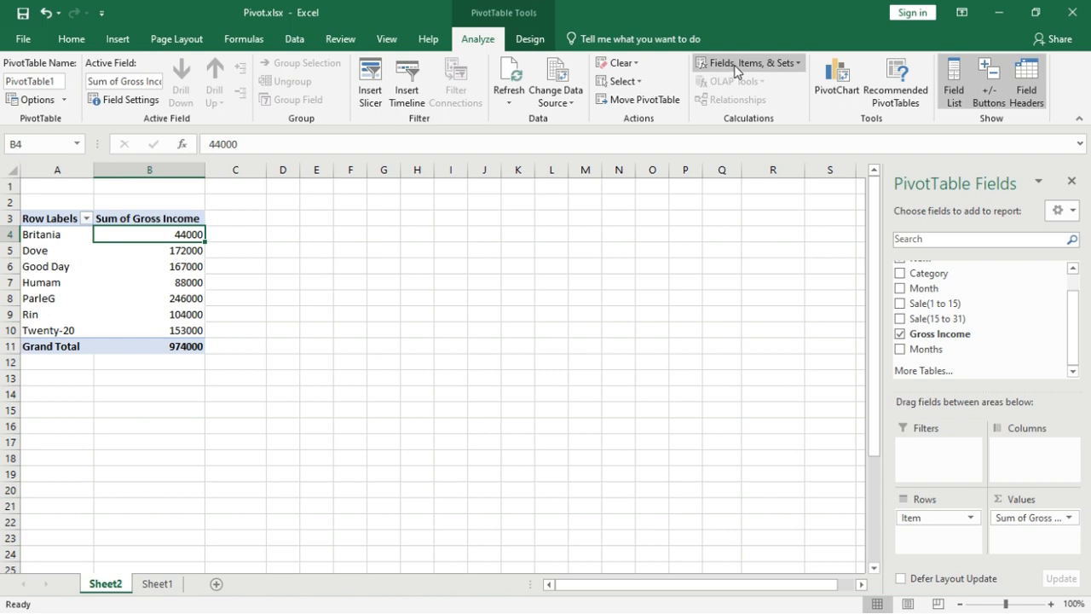
left_click(734, 65)
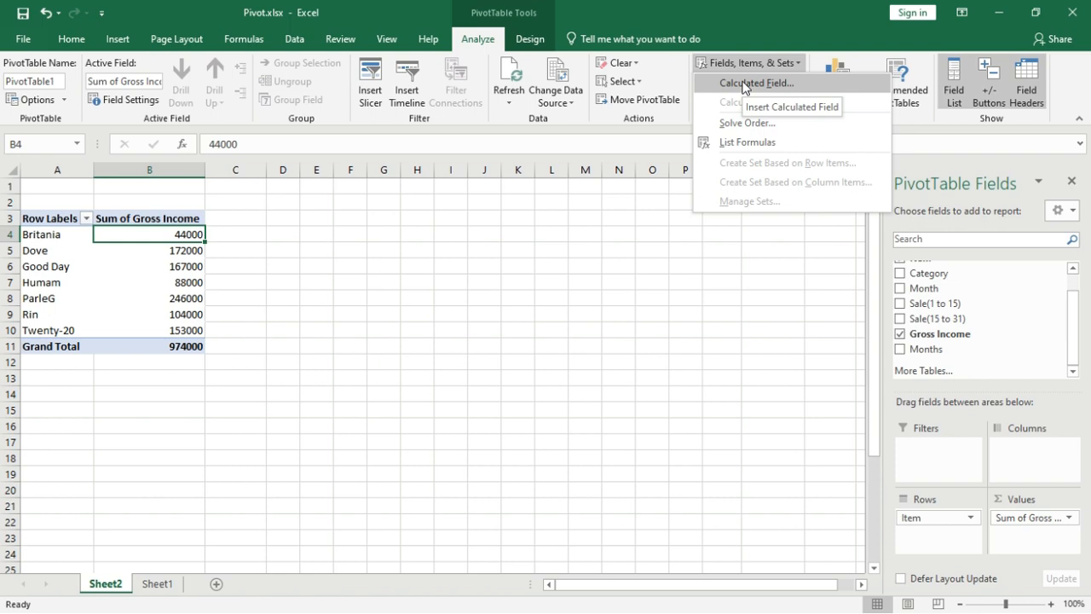
left_click(743, 84)
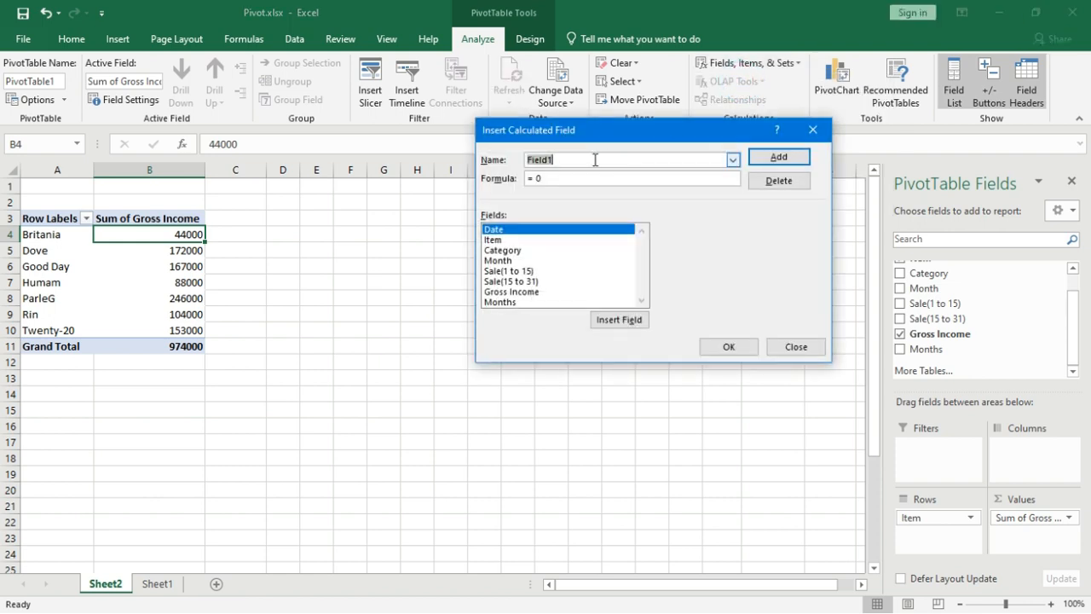
type("discounted Value")
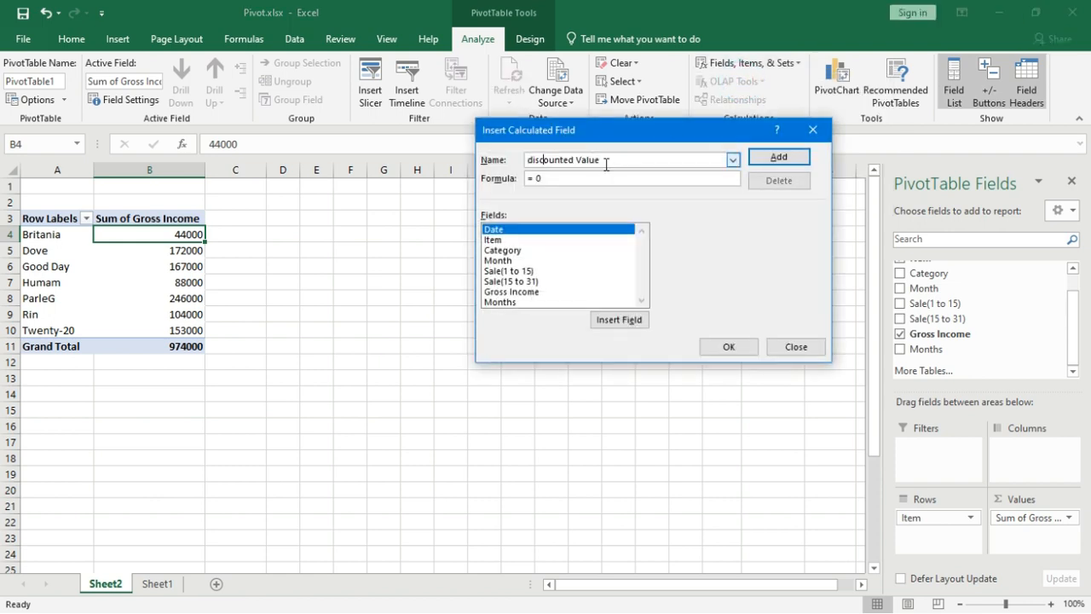
Define the calculated field's formula as = 'Gross Income'*10%, add it to the PivotTable and check its first value
left_click(549, 179)
left_click(523, 292)
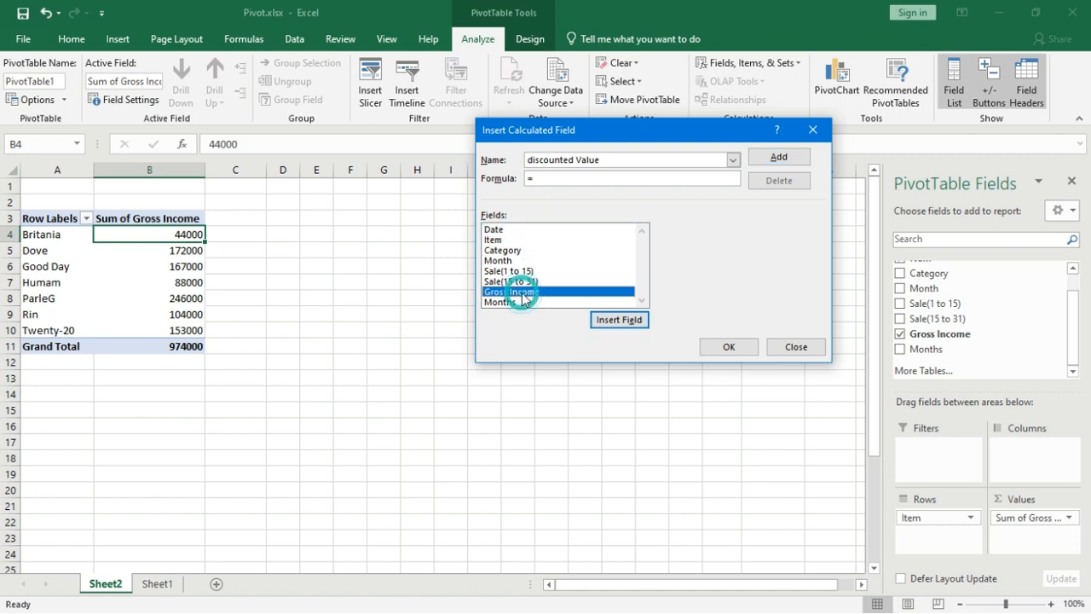
left_click(616, 321)
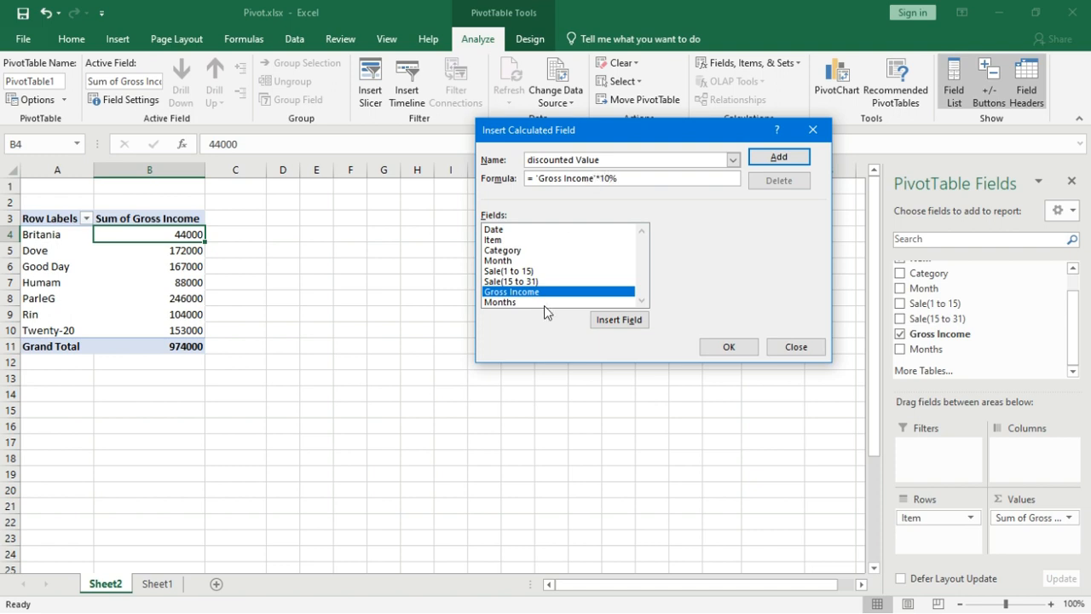
left_click(782, 157)
left_click(722, 344)
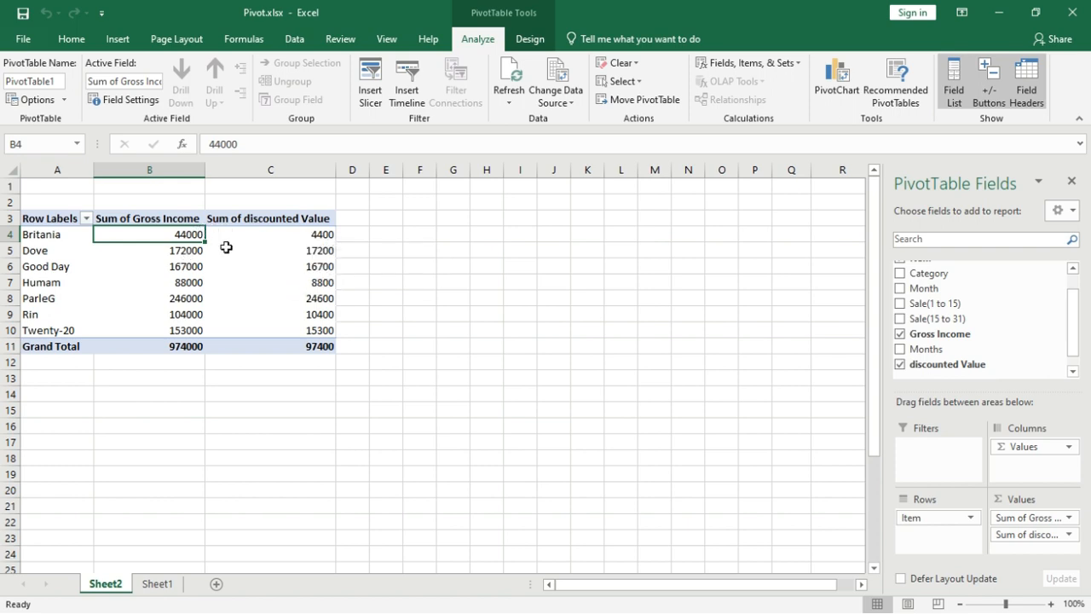
mouse_move(331, 250)
key("Right")
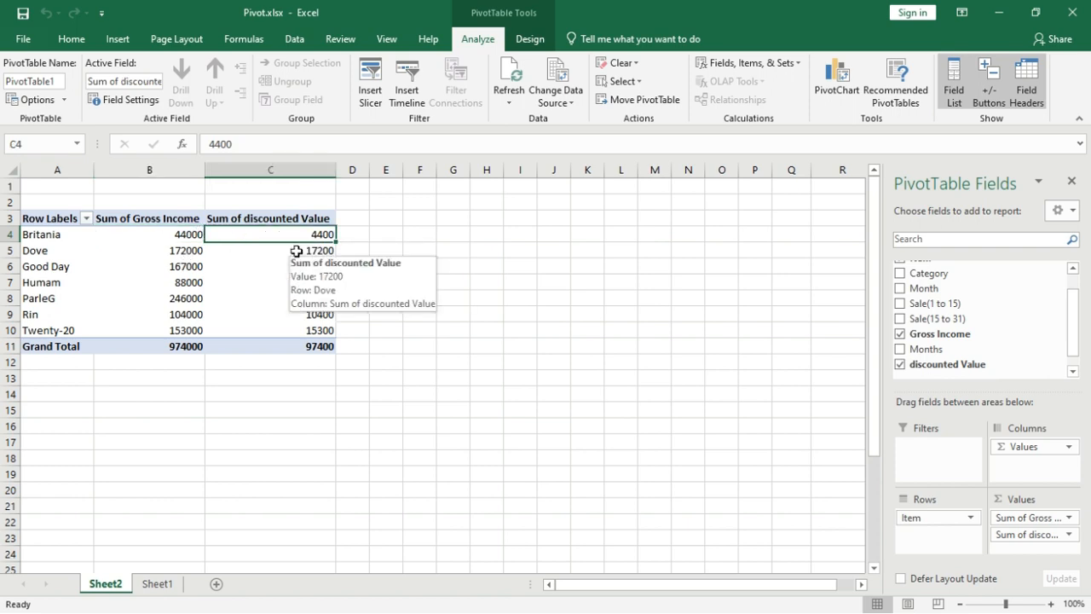
mouse_move(302, 229)
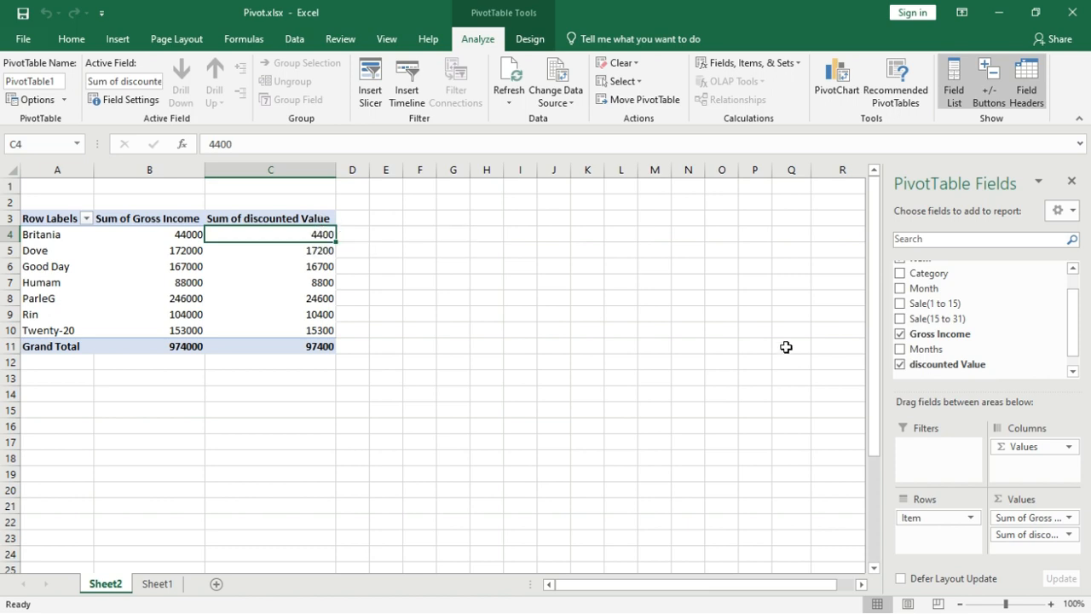
Remove the discounted Value field from the PivotTable and start a new calculated field named "Calculated Value"
left_click(900, 367)
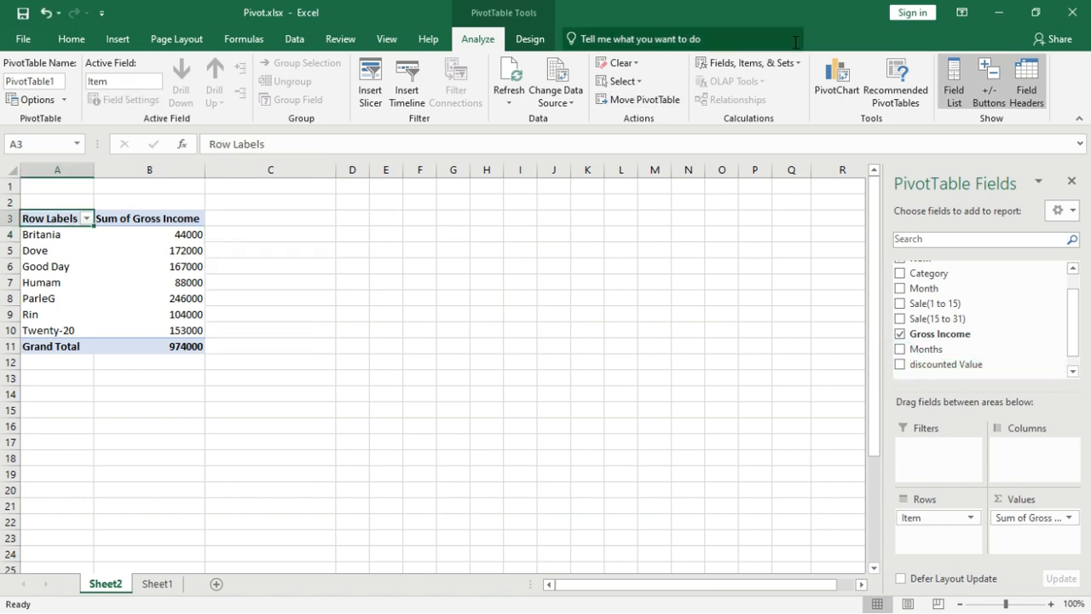
left_click(772, 64)
left_click(770, 81)
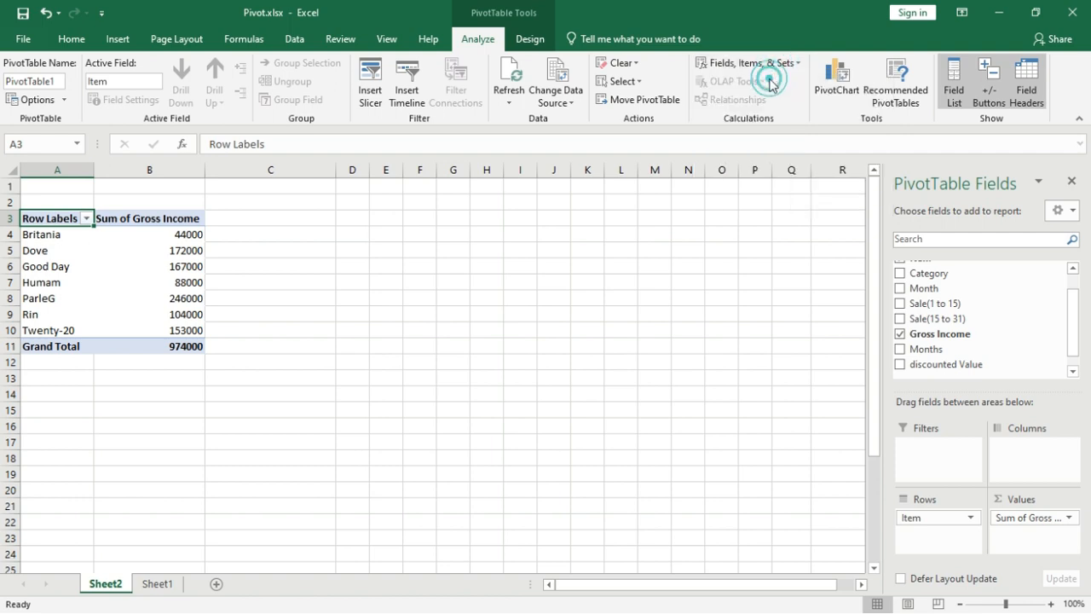
left_click(579, 161)
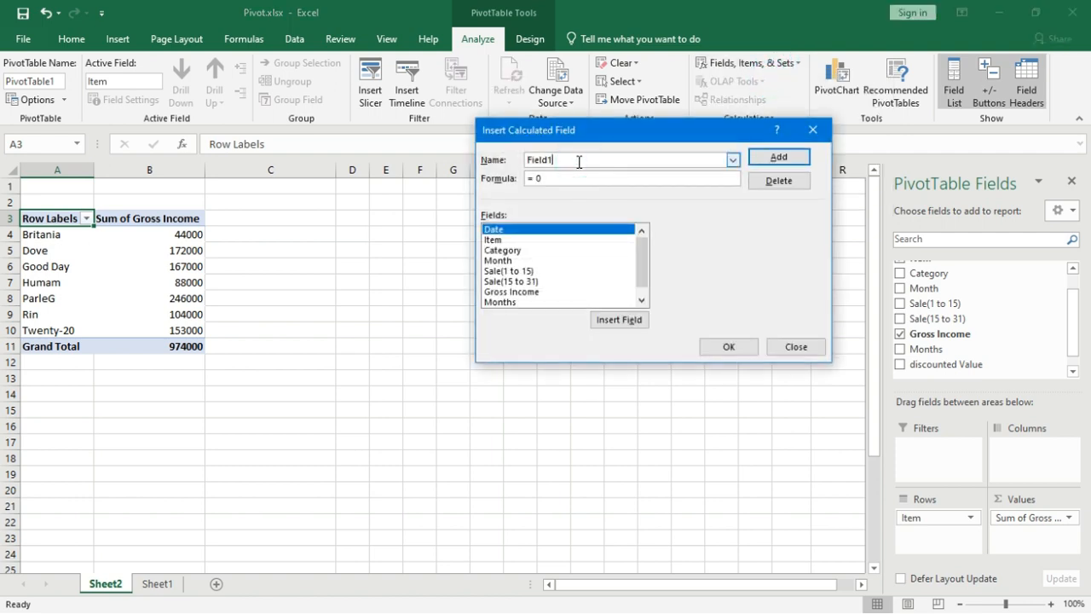
key("BackSpace")
key("BackSpace")
key("BackSpace")
type("Calculated Value")
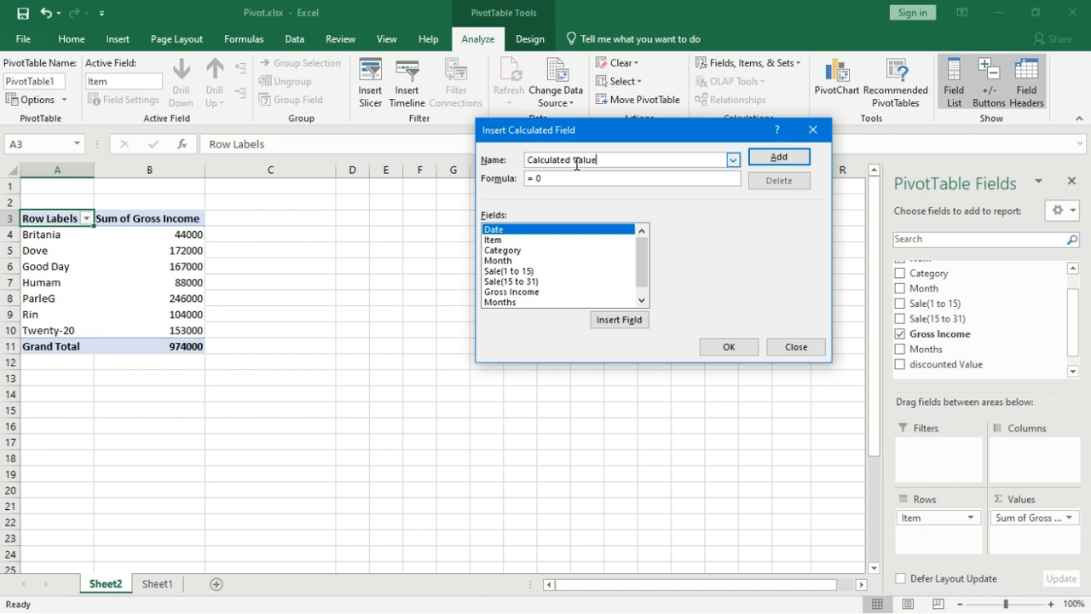
Define the calculated field's formula as = 'Gross Income'- 'Gross Income'*10% and add it to the PivotTable
left_click(569, 178)
double_click(532, 293)
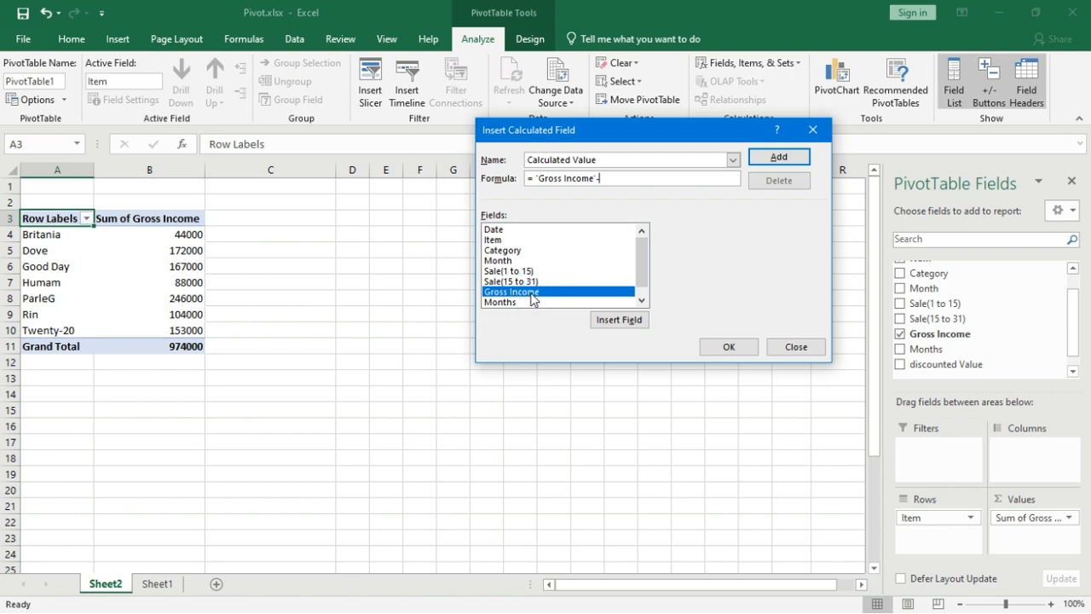
left_click(532, 295)
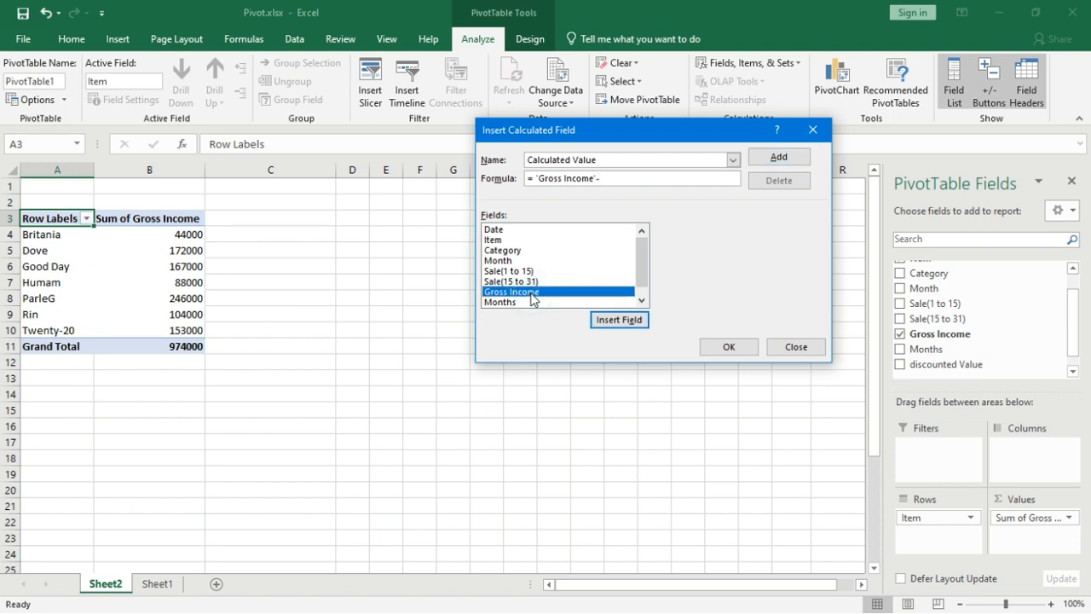
double_click(532, 293)
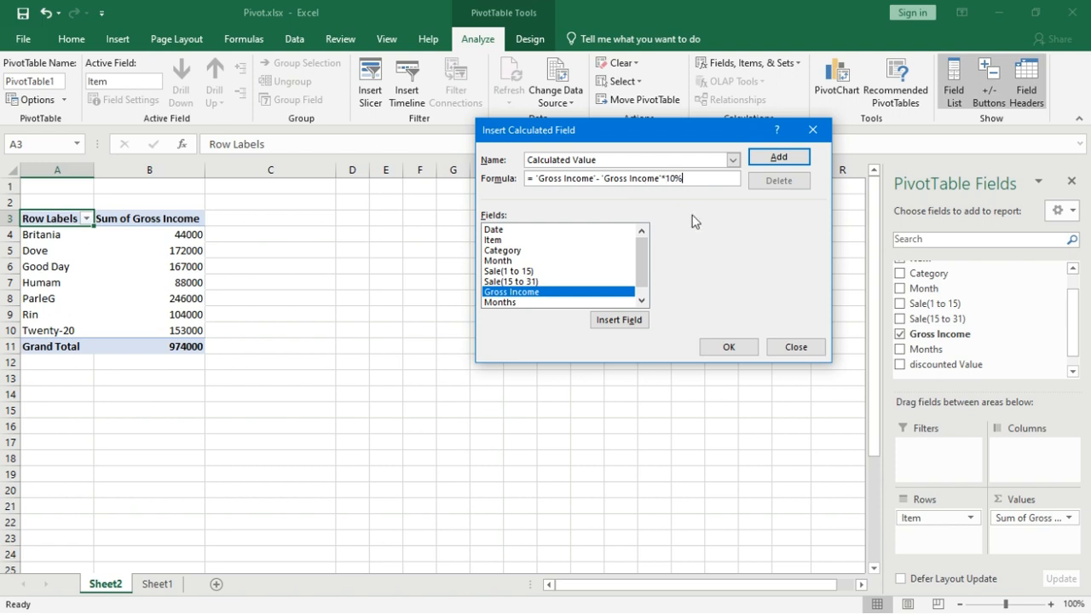
left_click(779, 157)
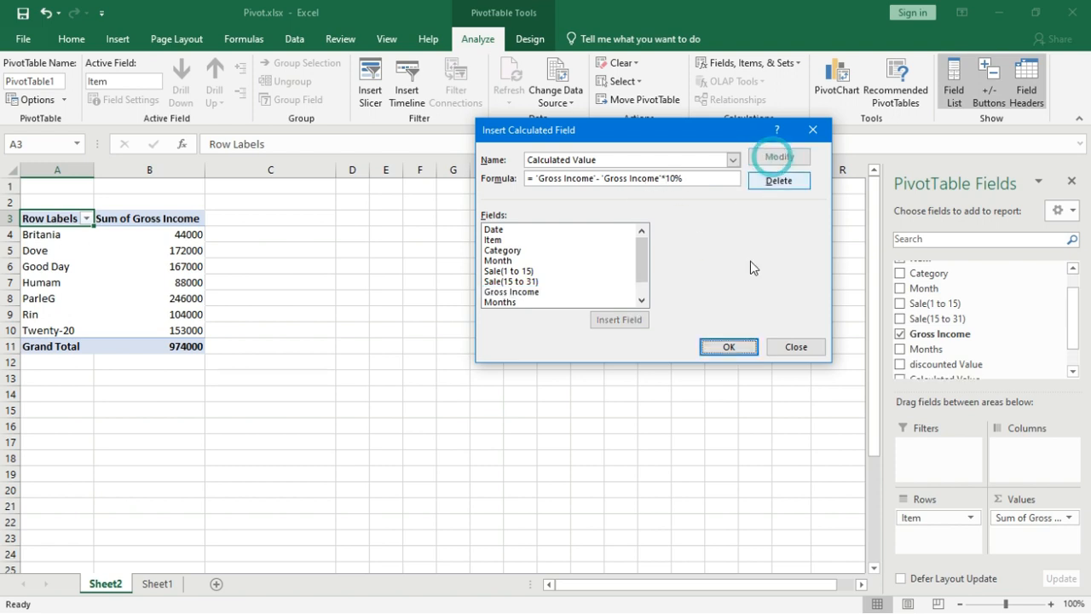
left_click(730, 345)
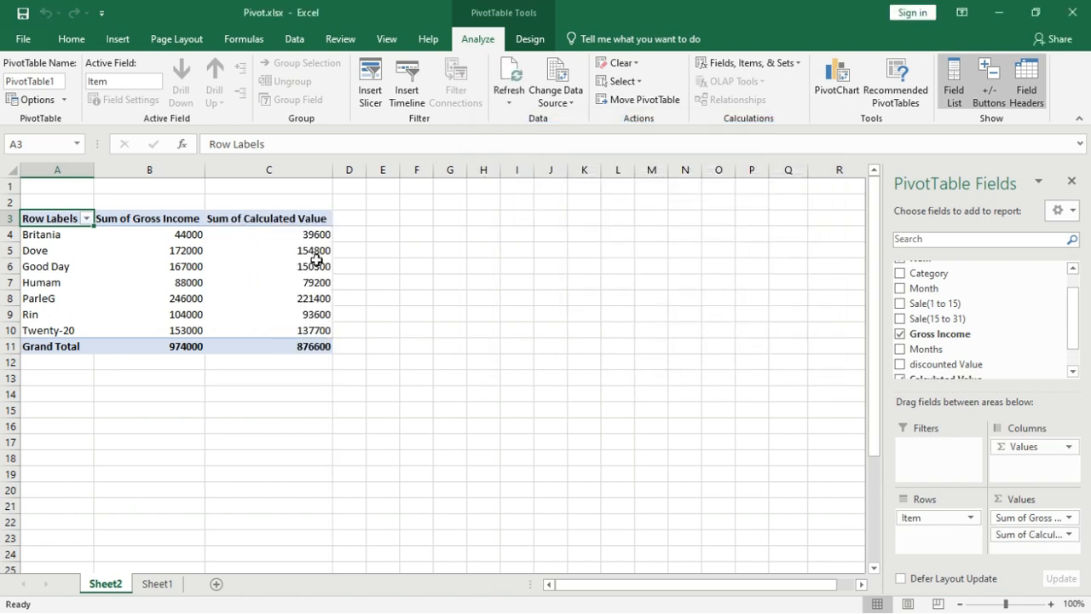
Compare Britania's Sum of Calculated Value with its Sum of Gross Income in the PivotTable
left_click(284, 236)
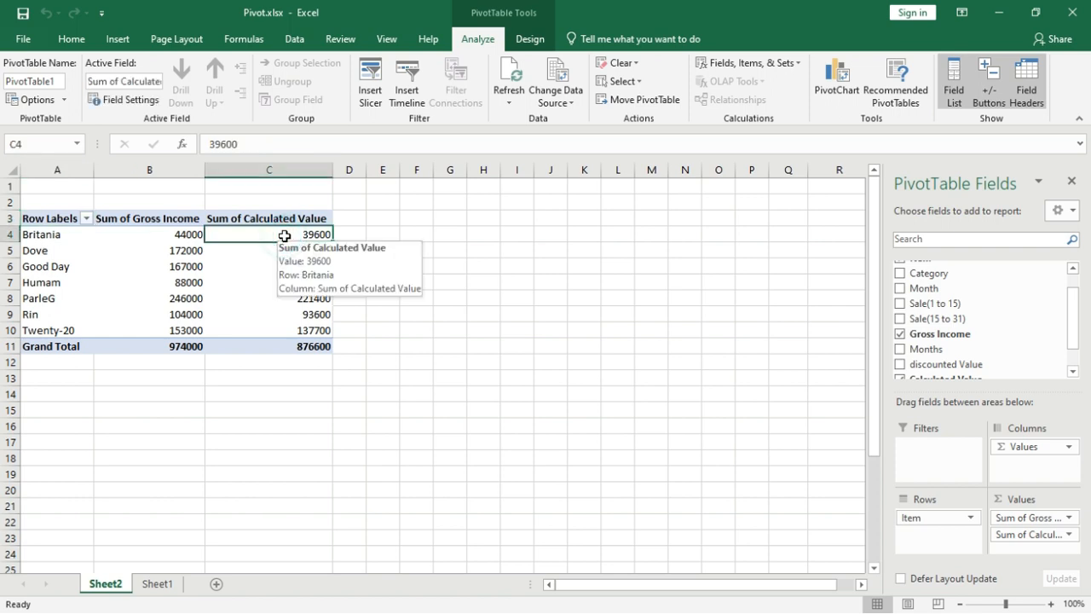
left_click(199, 235)
left_click(241, 241)
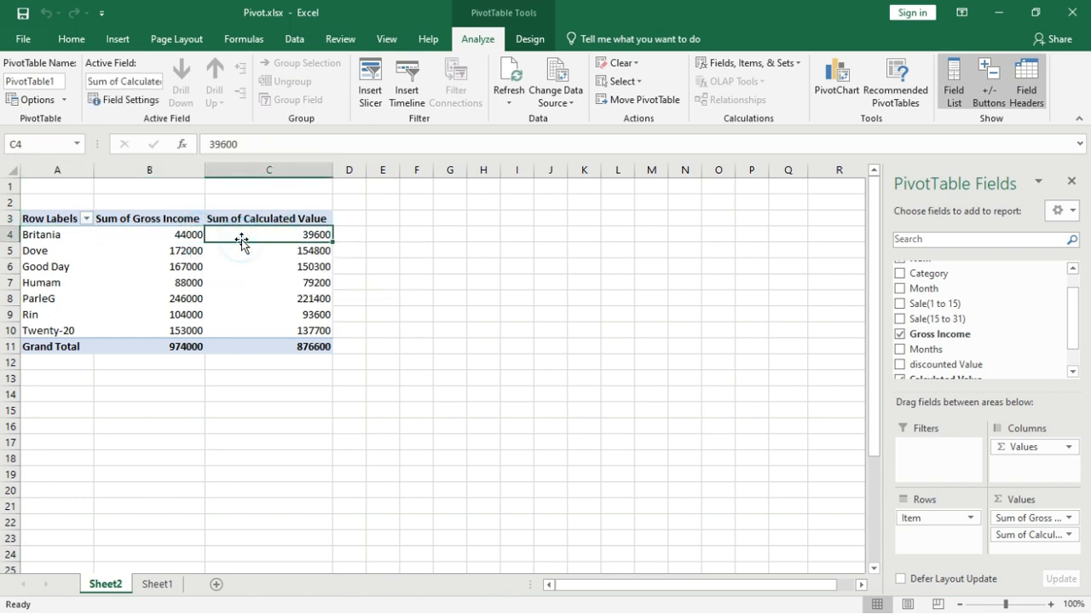
mouse_move(290, 248)
left_click(295, 219)
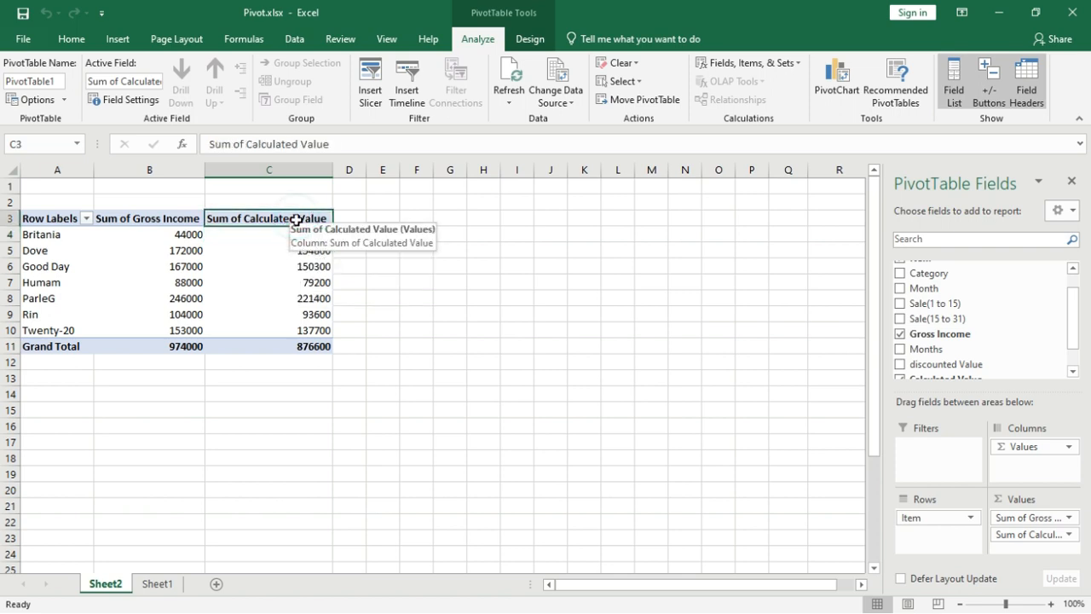
left_click(296, 233)
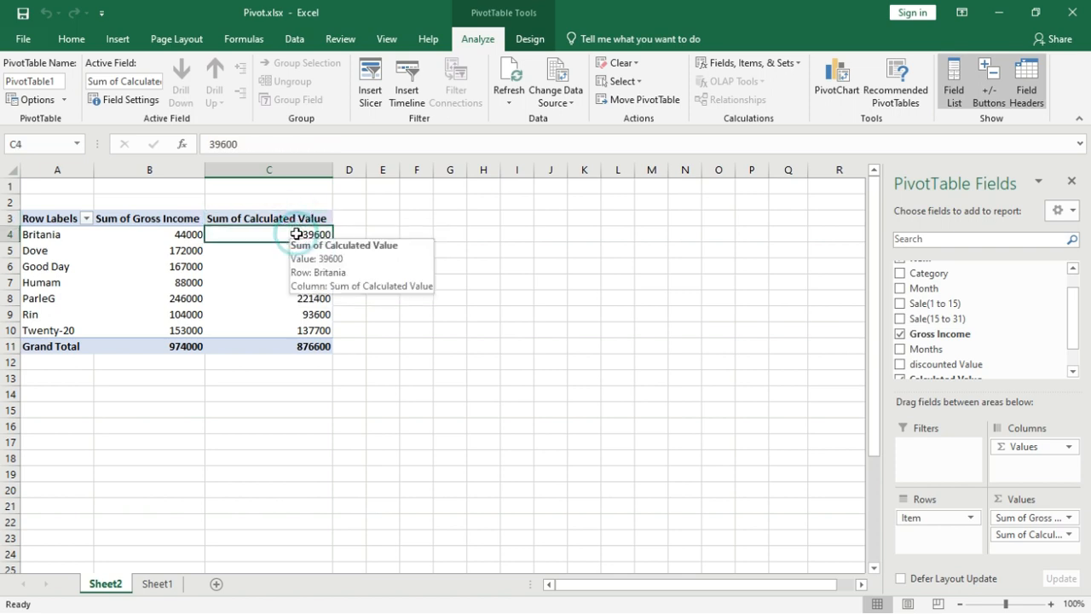
Review the summary and value display options in the Value Field Settings of Sum of Calculated Value without applying any
left_click(1050, 537)
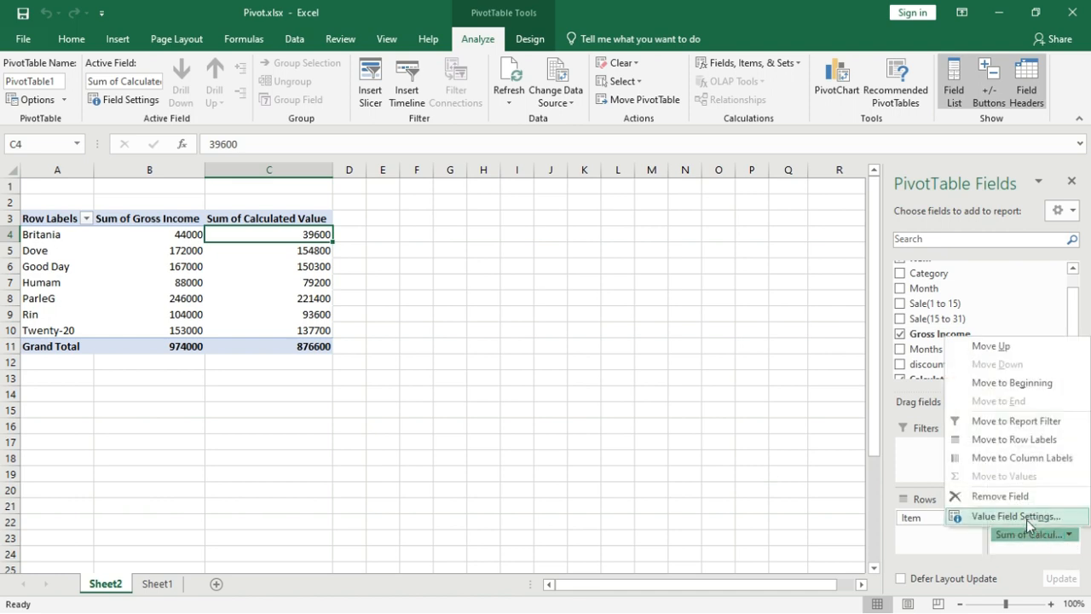
left_click(1024, 518)
left_click(648, 193)
left_click(585, 197)
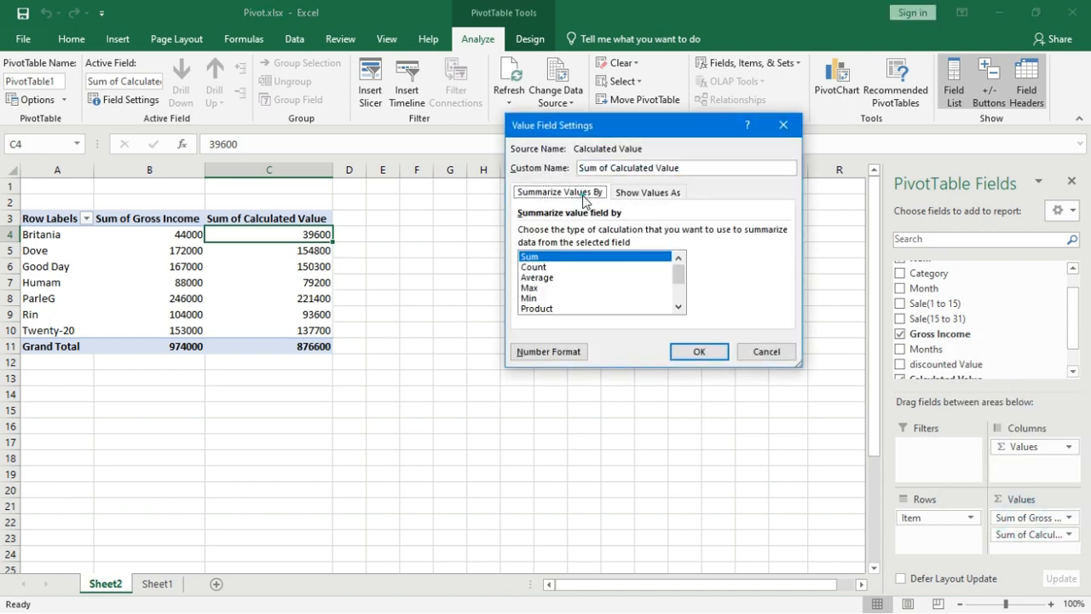
left_click(766, 352)
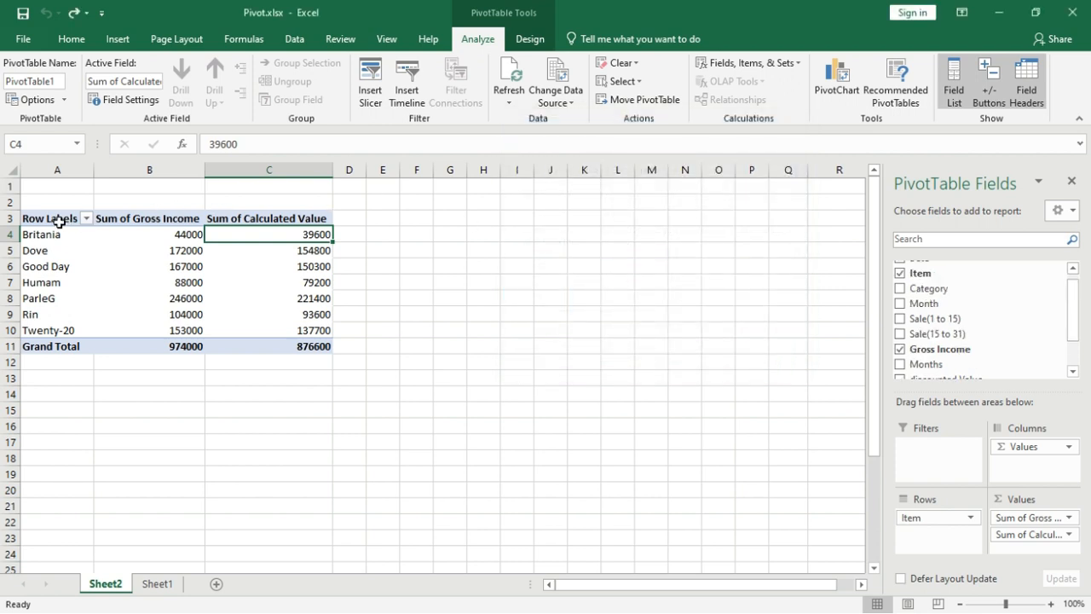
Delete the whole PivotTable in A3:C11
left_click_drag(54, 218, 268, 346)
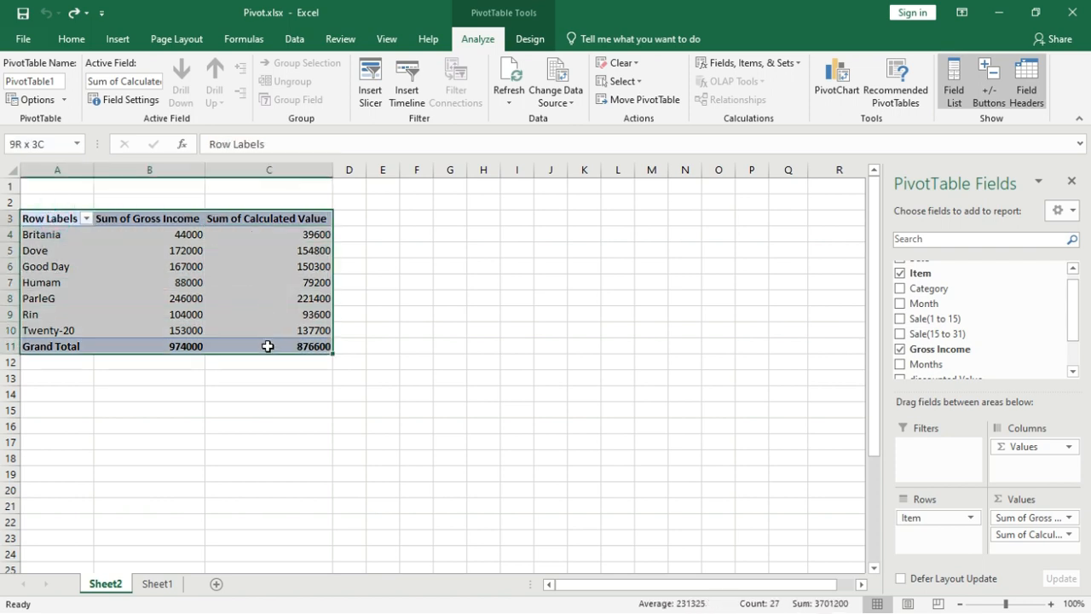
key("Delete")
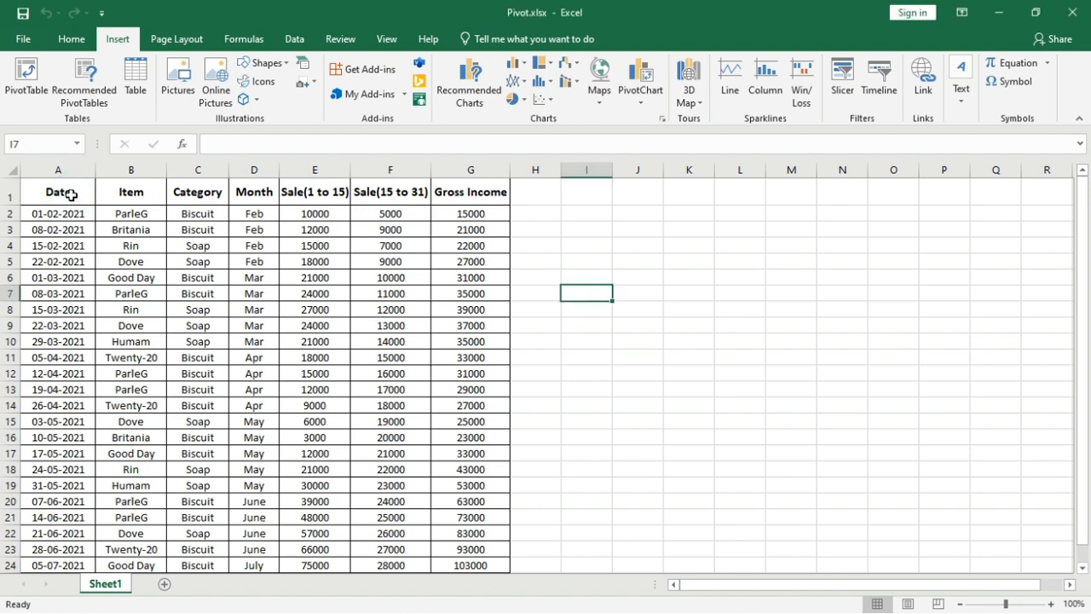
Select the sales data A1:G24 and open the Recommended PivotTables suggestions for it
left_click_drag(71, 195, 492, 567)
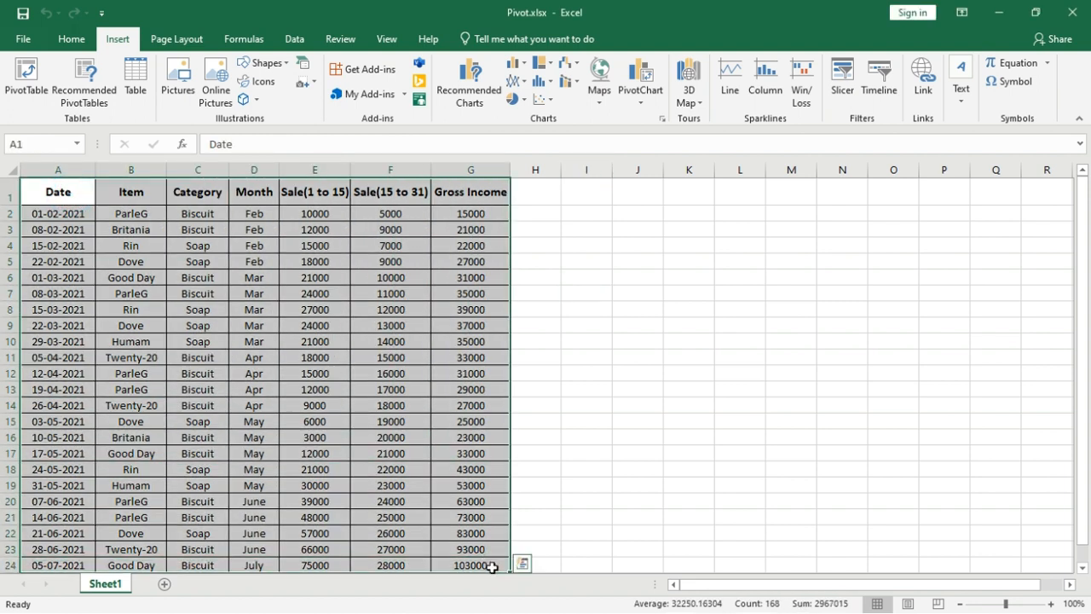
left_click(87, 91)
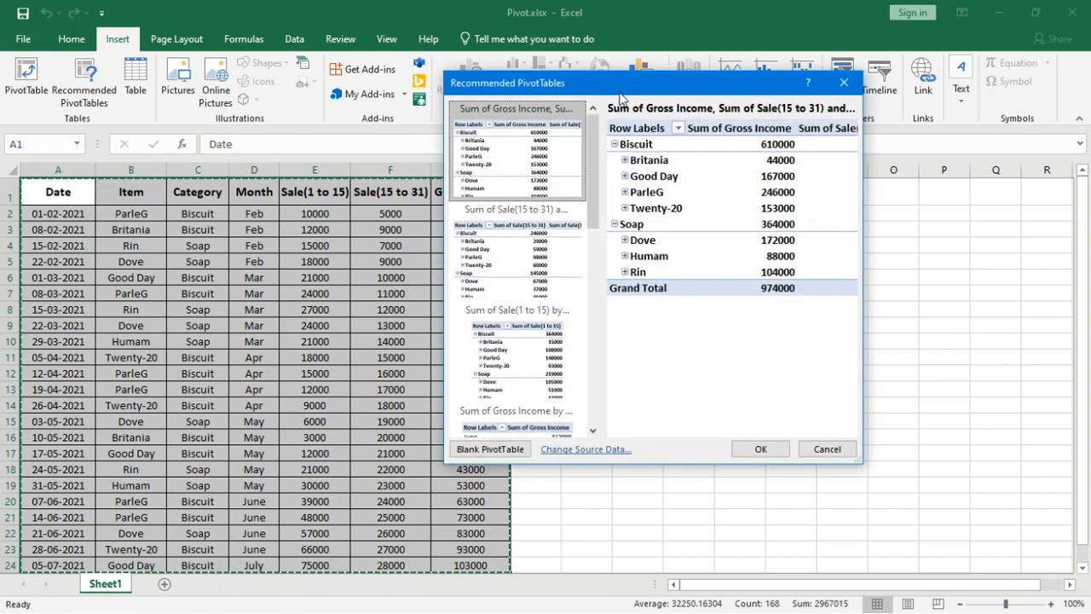
left_click_drag(619, 92, 532, 87)
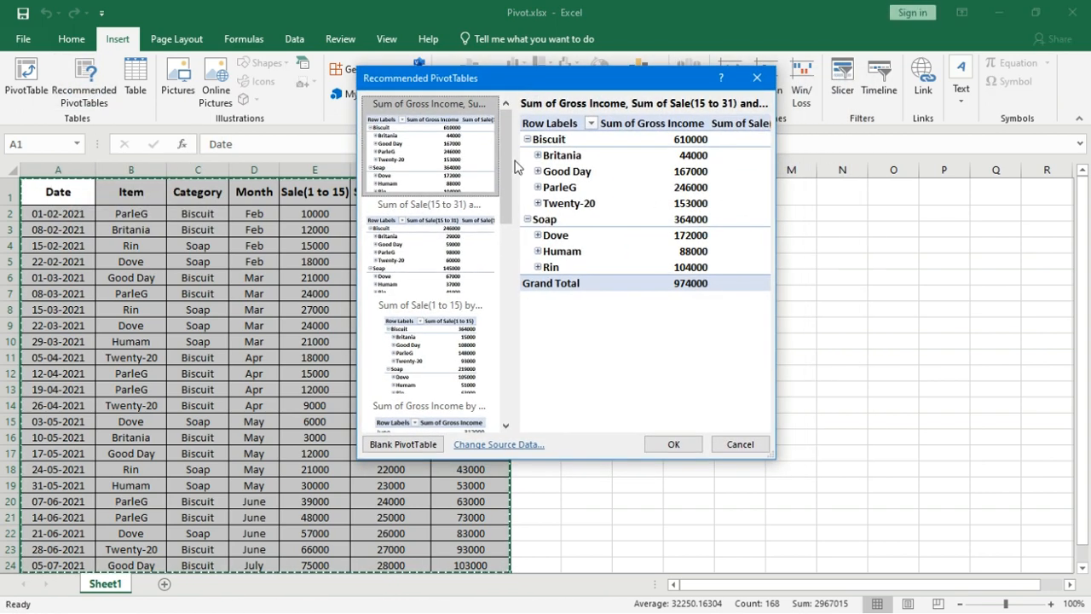
Preview the recommended sale and gross income layouts by category, month and item, and close the suggestions without inserting one
left_click_drag(506, 142, 507, 320)
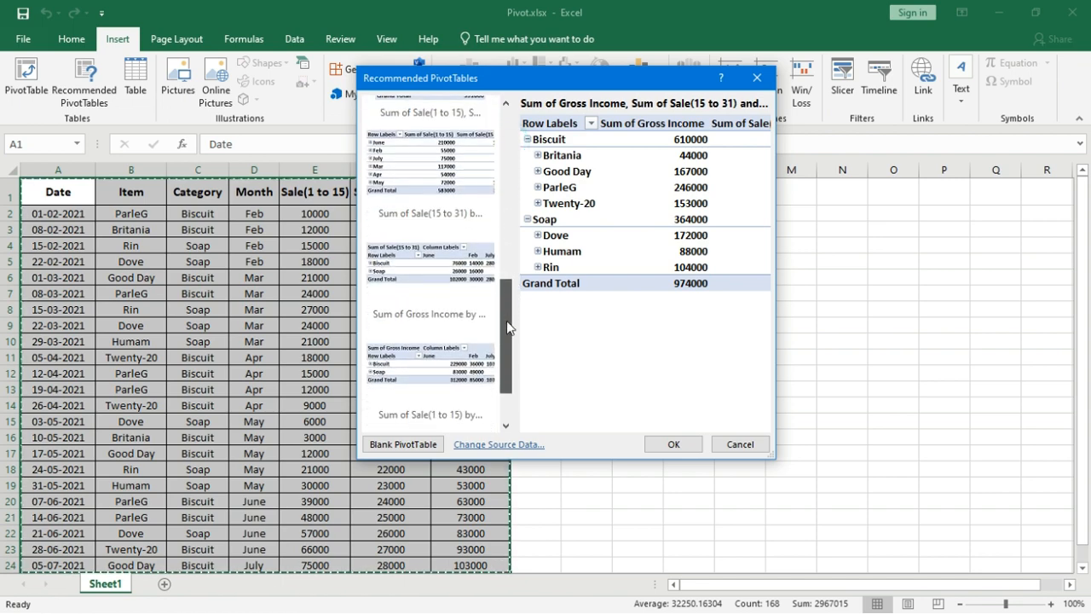
left_click(455, 252)
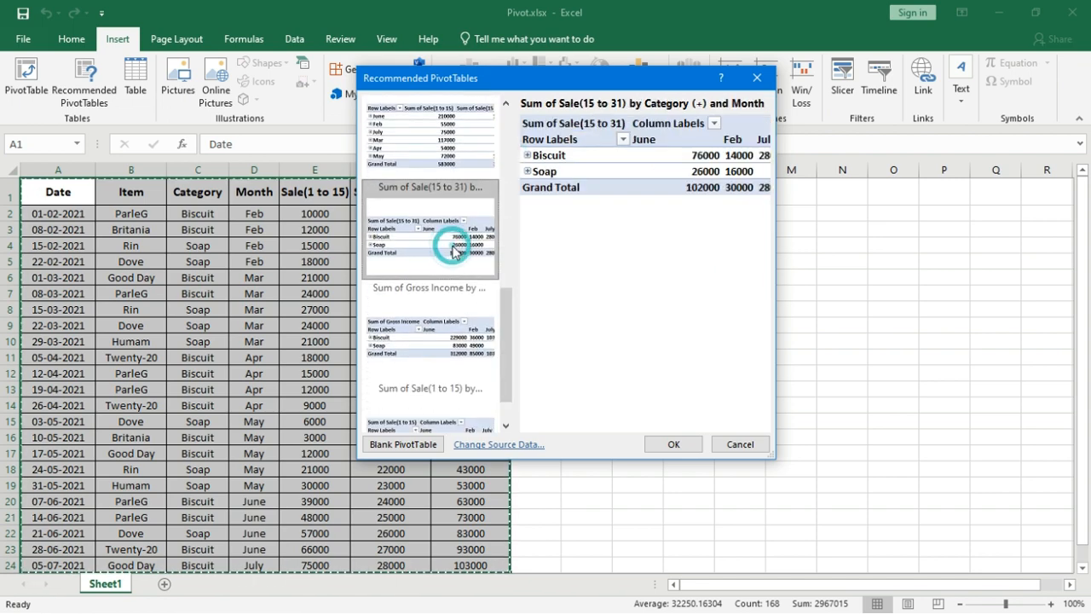
left_click(425, 357)
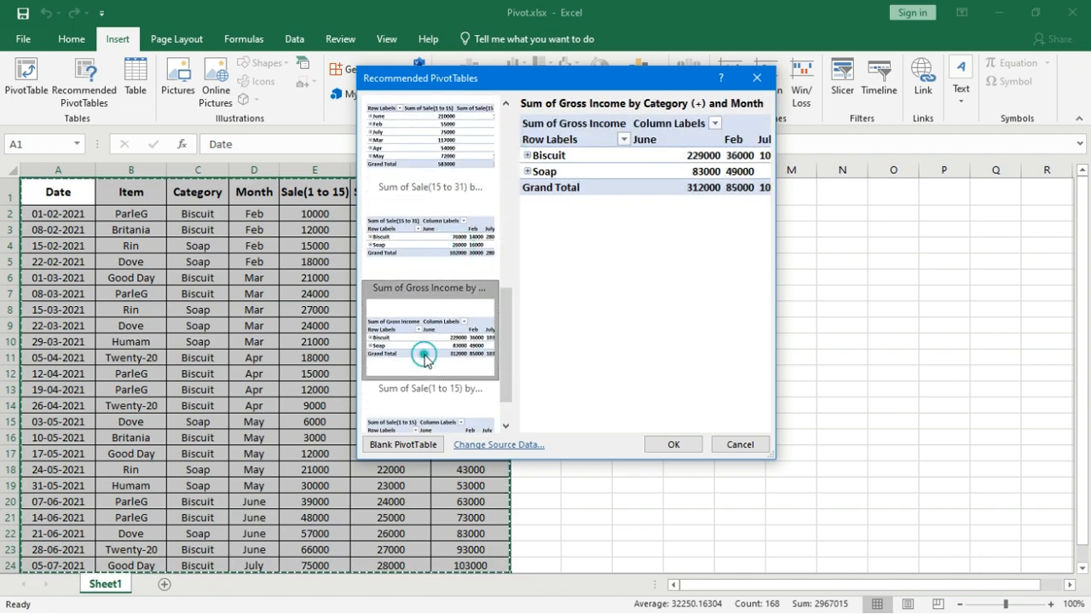
left_click(445, 143)
left_click_drag(500, 306, 503, 201)
left_click(420, 230)
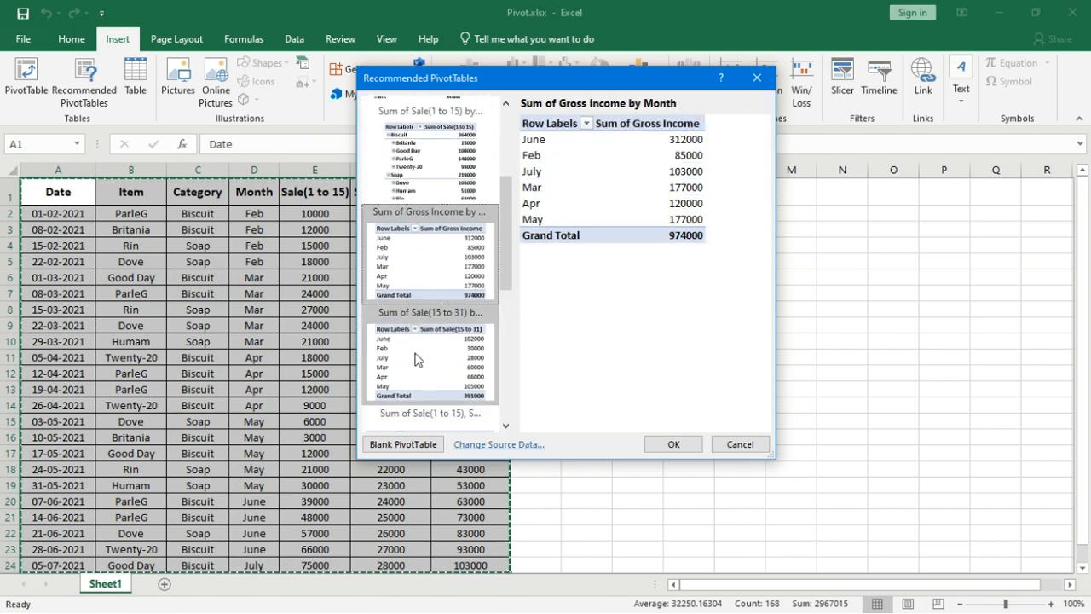
left_click(414, 370)
left_click_drag(503, 224, 502, 184)
left_click(430, 247)
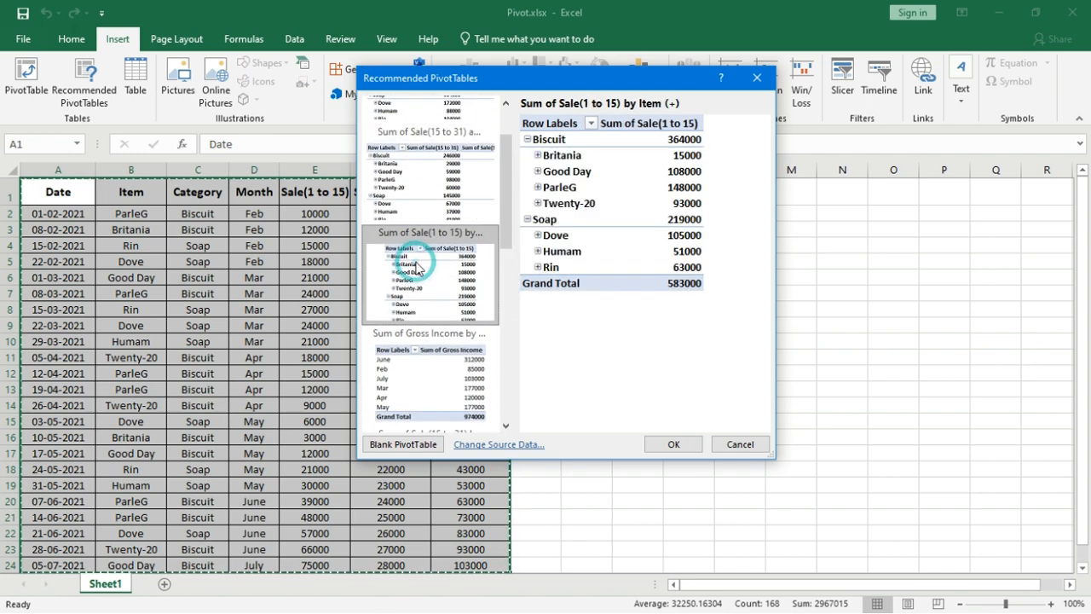
left_click_drag(502, 168, 502, 144)
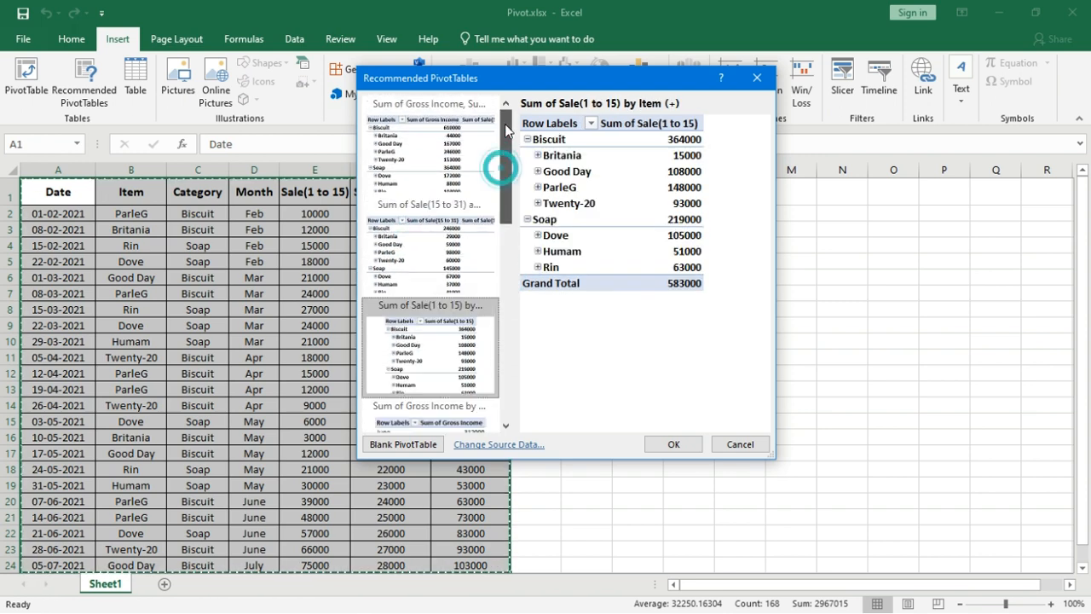
left_click(427, 145)
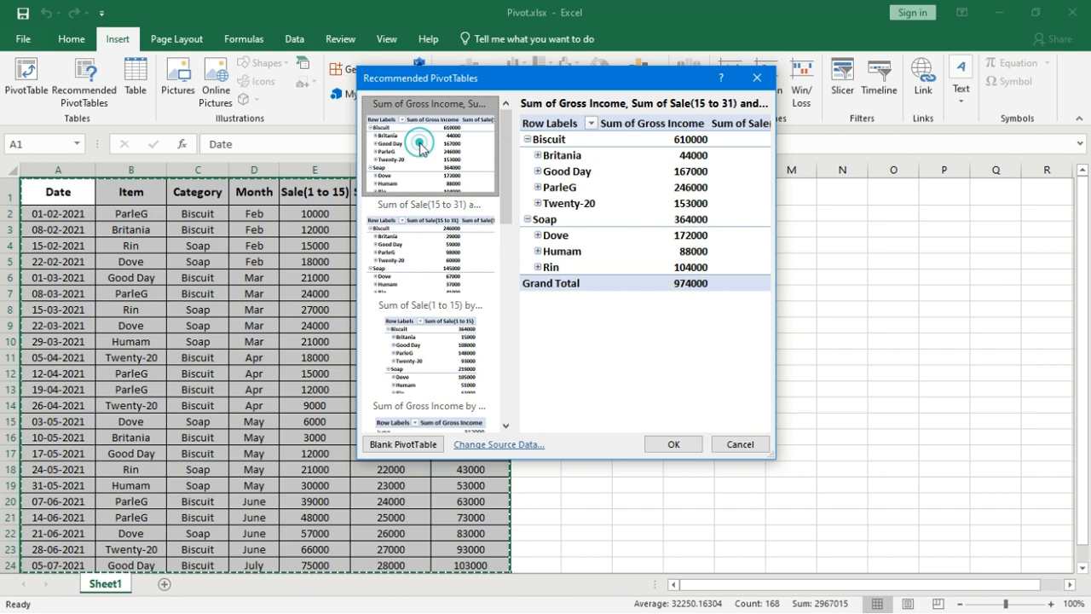
left_click(721, 444)
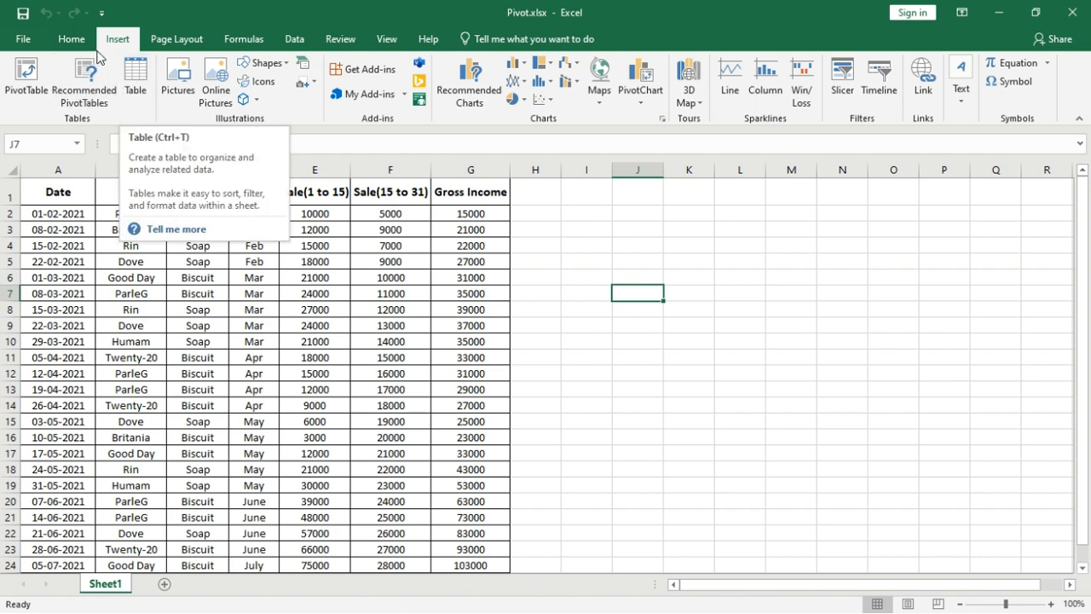
Look through the Format as Table styles without applying one
left_click(72, 39)
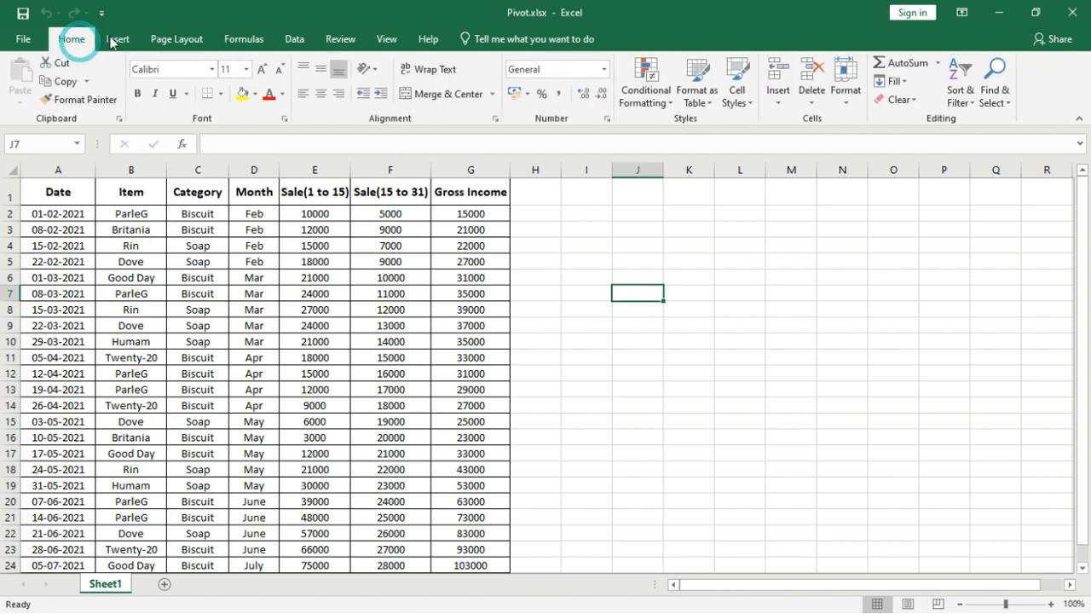
left_click(708, 102)
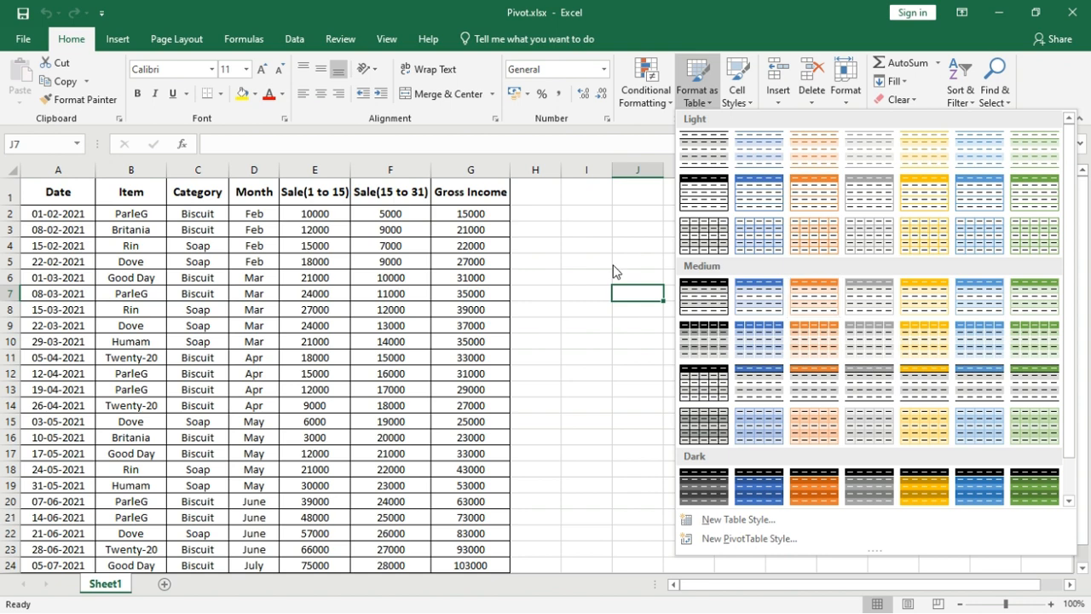
key("Escape")
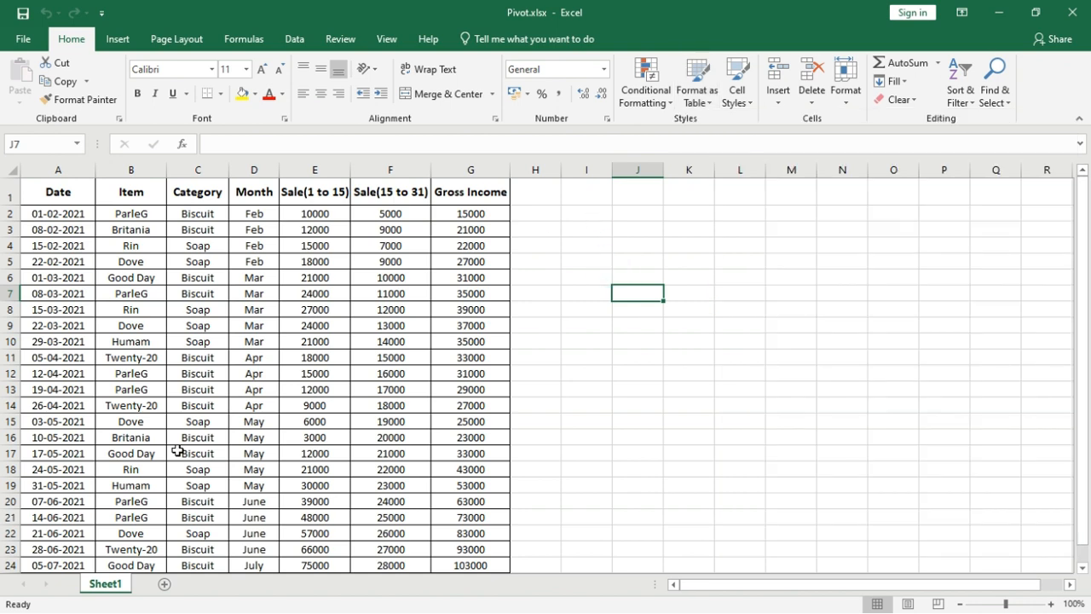
Add a new worksheet and insert a table over the empty range E3:K14, leaving the headers option off
left_click(164, 585)
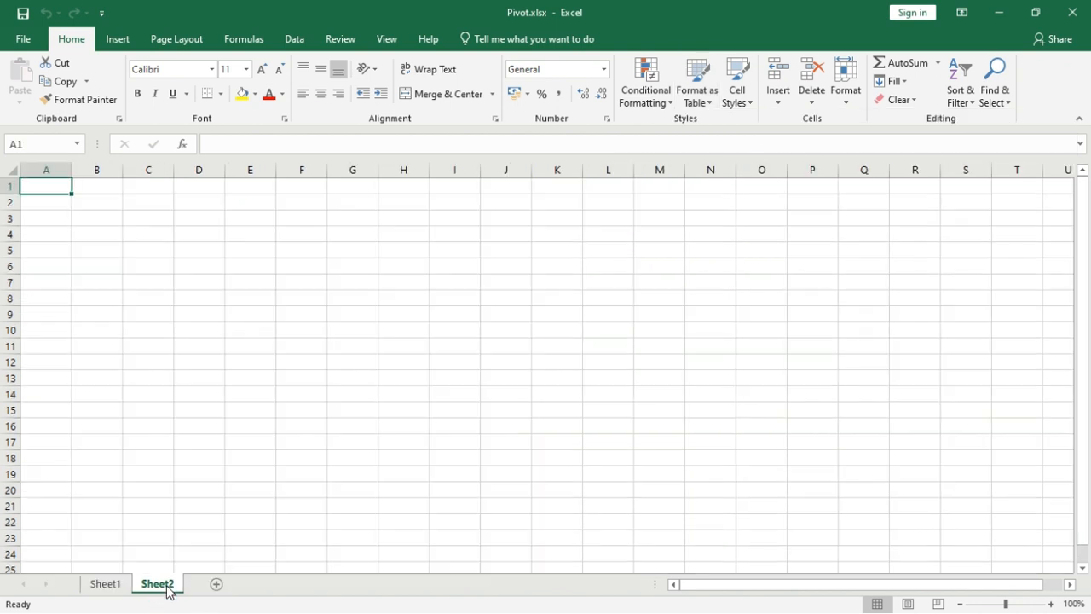
left_click_drag(244, 222, 561, 395)
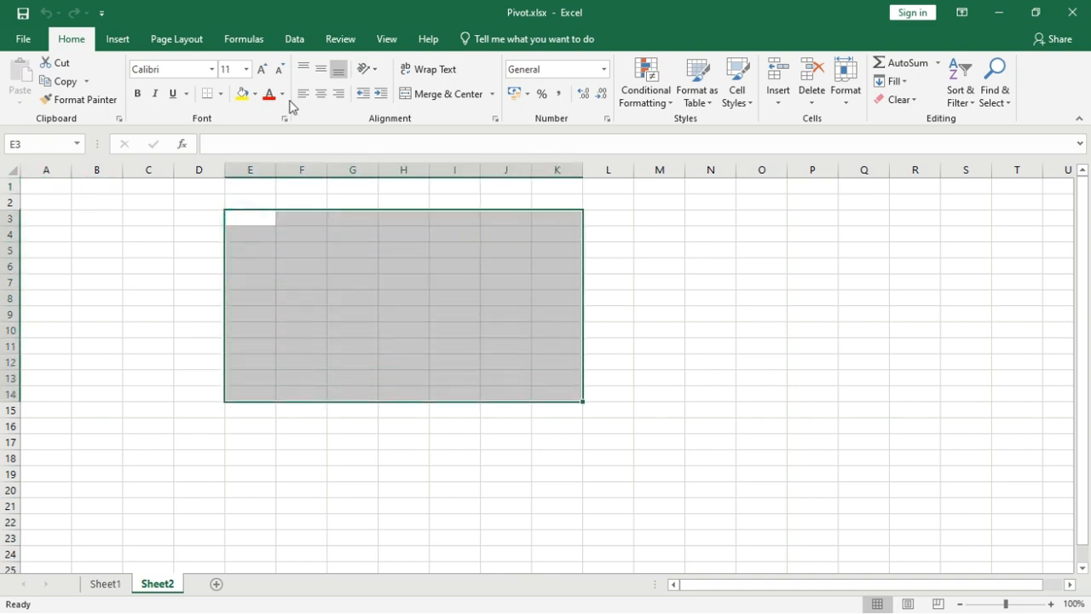
left_click(124, 40)
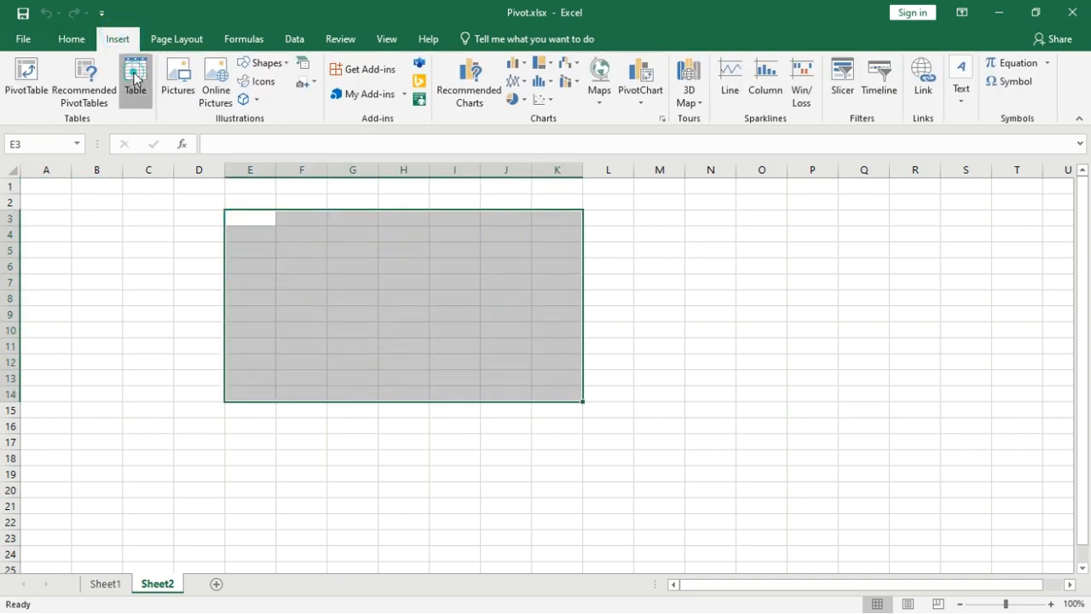
left_click(136, 76)
left_click_drag(553, 191, 674, 184)
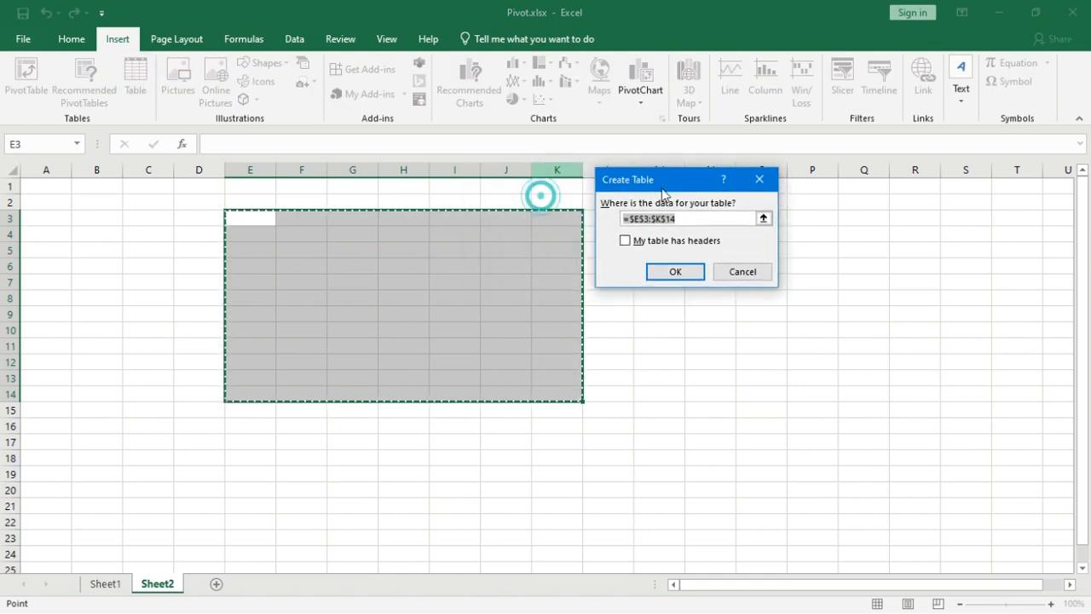
left_click(642, 245)
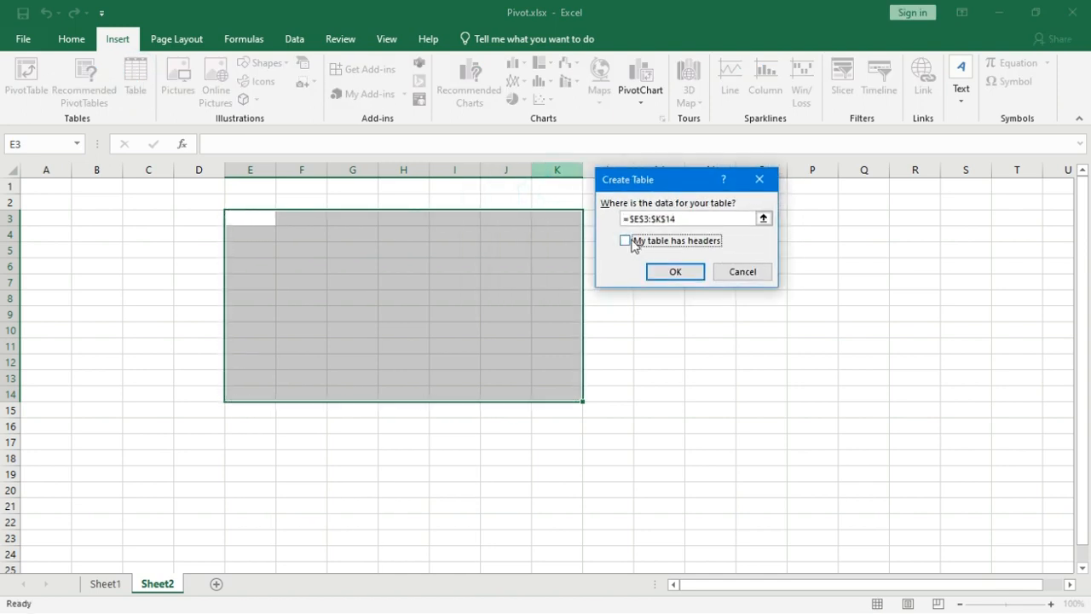
left_click(628, 245)
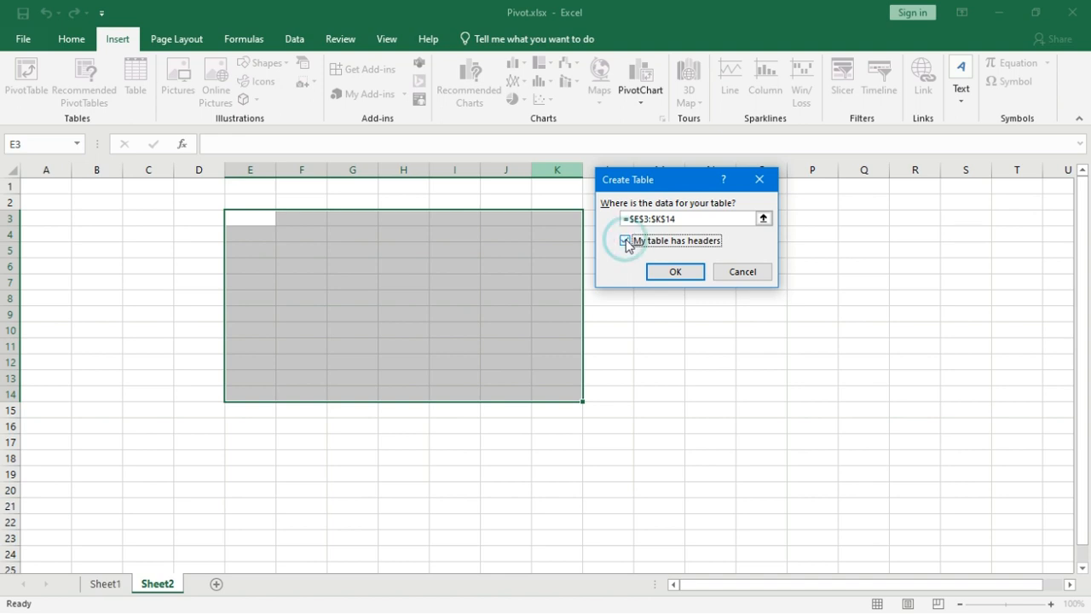
left_click(627, 245)
left_click(664, 275)
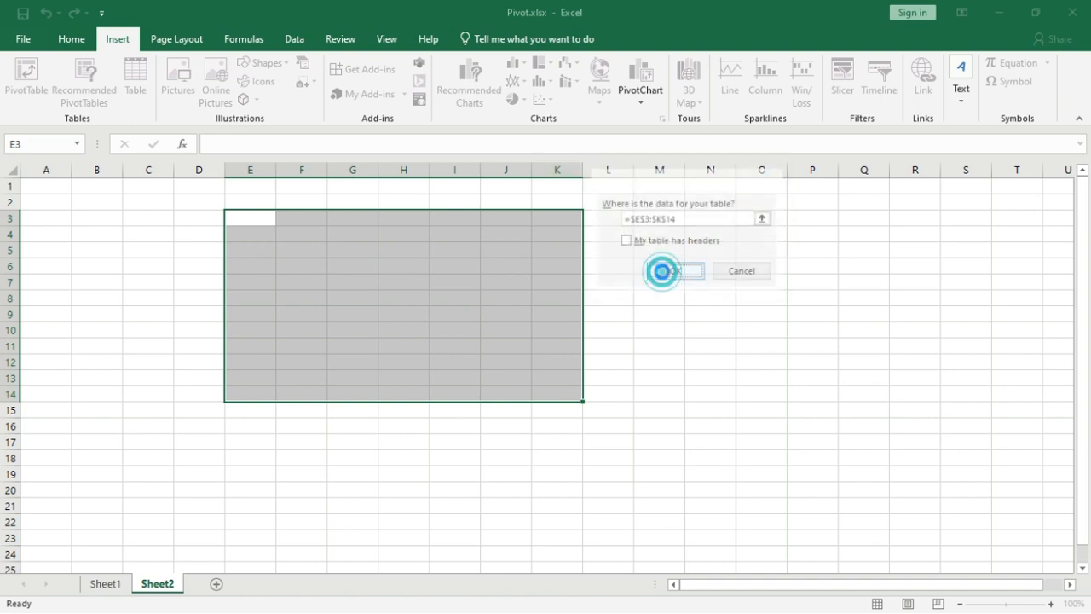
Try toggling the table's header row, banded rows and banded columns, returning each option to its original setting
left_click(327, 237)
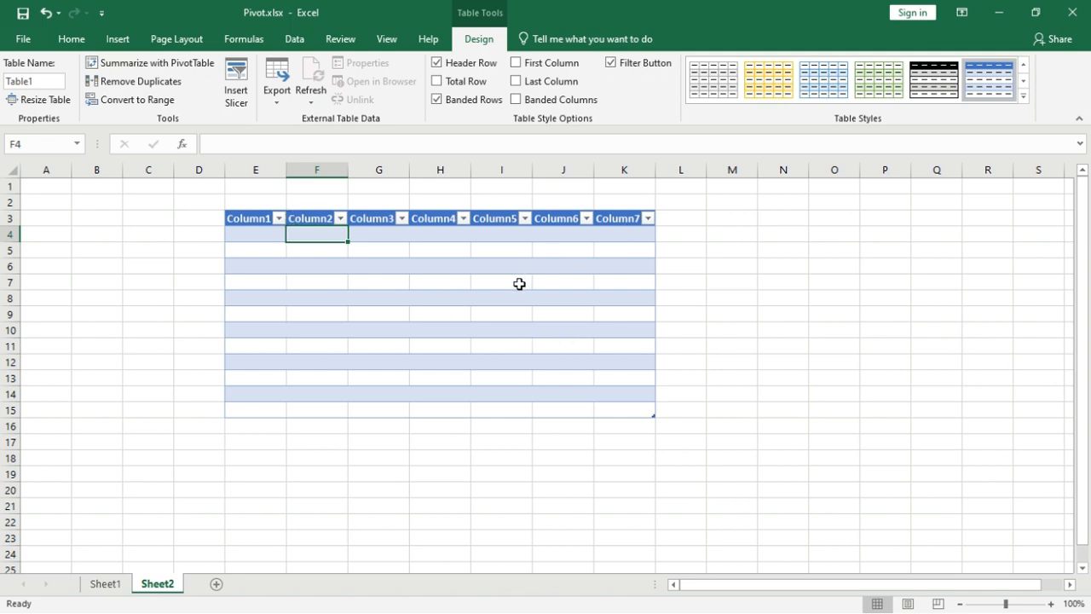
left_click(437, 63)
left_click(438, 64)
left_click(438, 99)
left_click(439, 100)
left_click(517, 100)
left_click(517, 101)
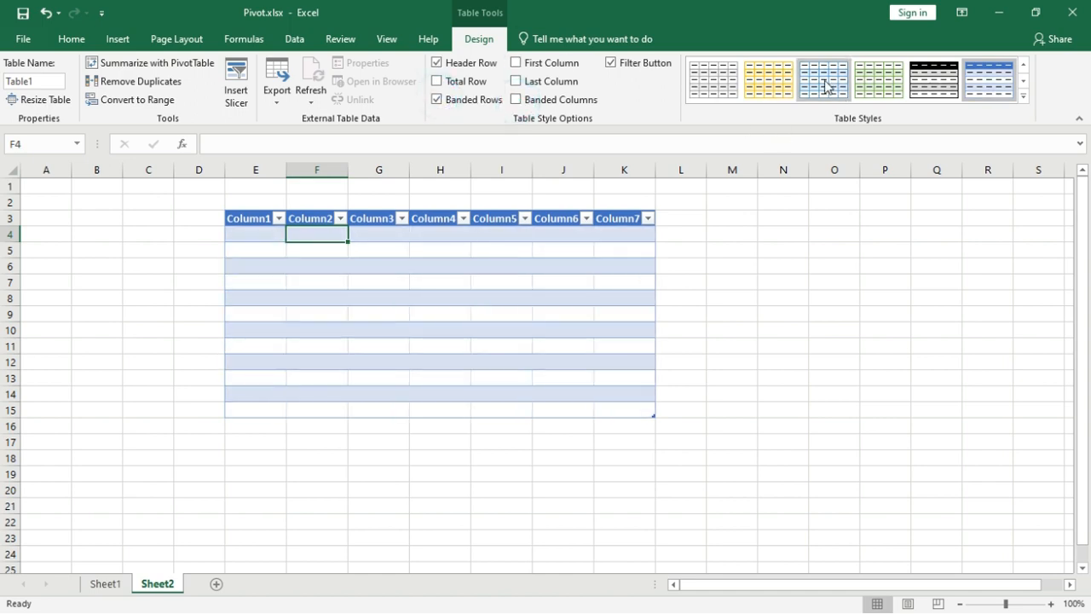
Apply the yellow style with banded rows to the table and view the filter options of Column2 and Column3
left_click(785, 91)
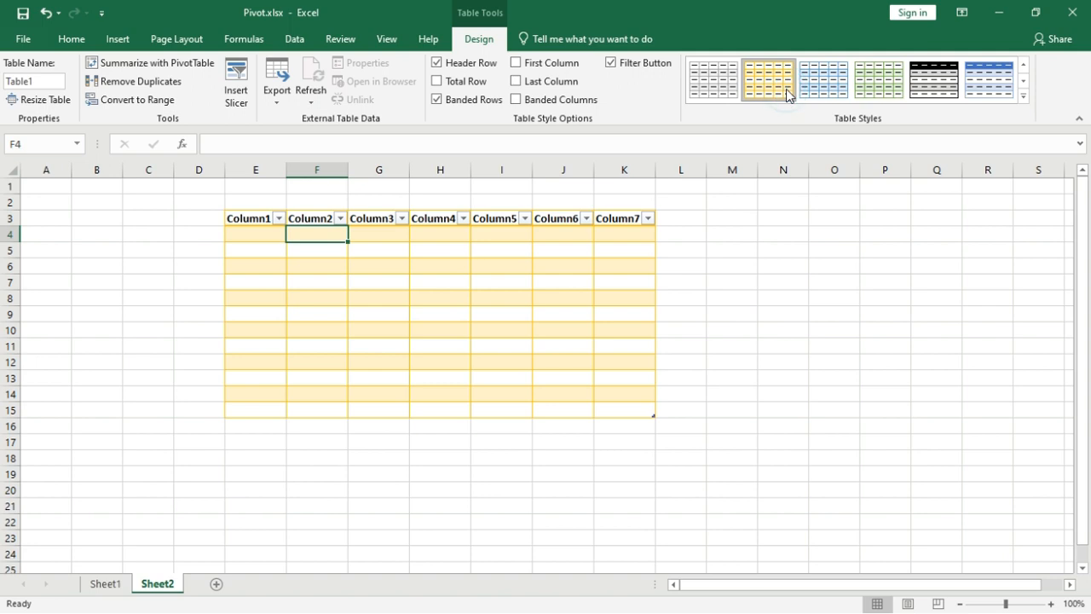
left_click(340, 220)
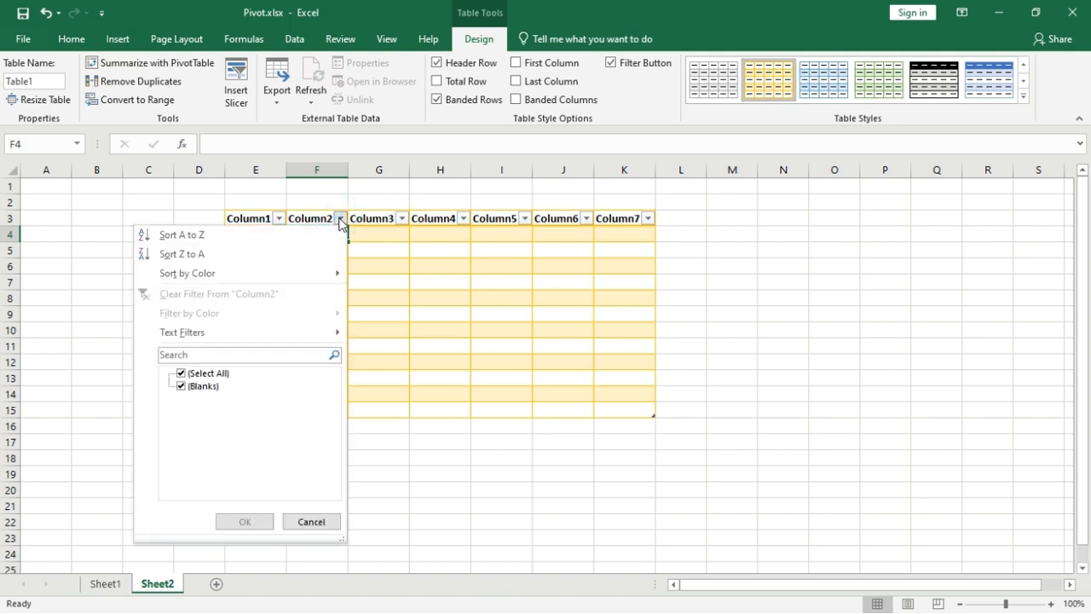
left_click(339, 220)
left_click(400, 219)
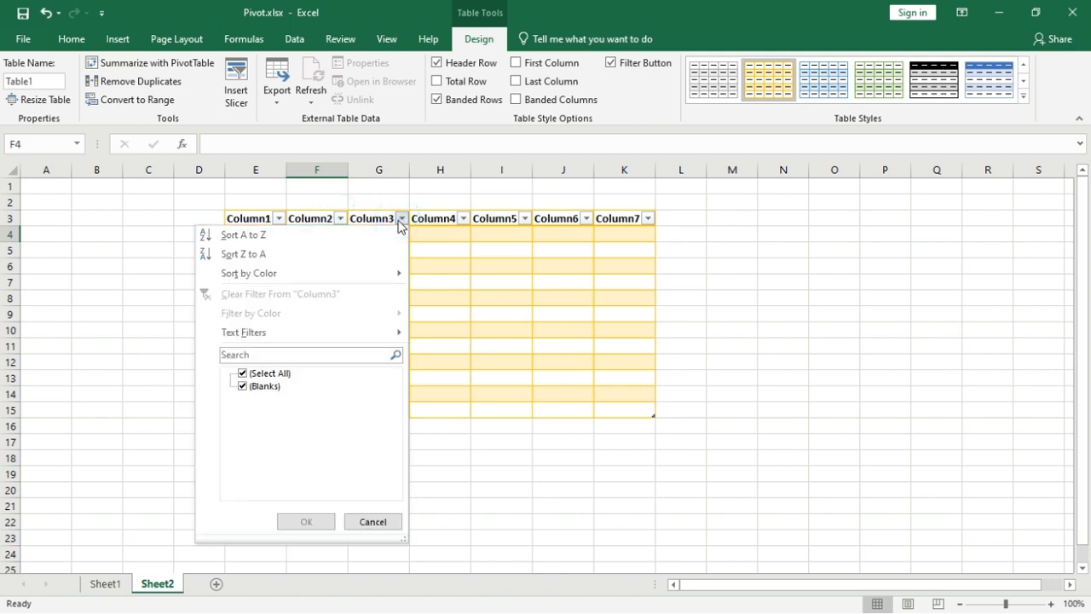
left_click(400, 220)
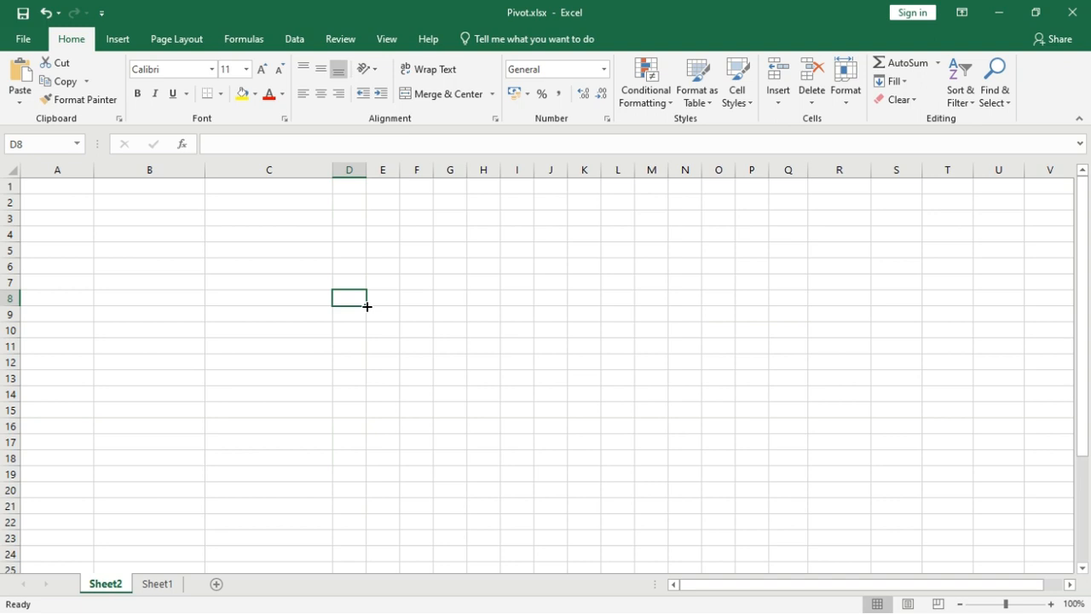
left_click(383, 393)
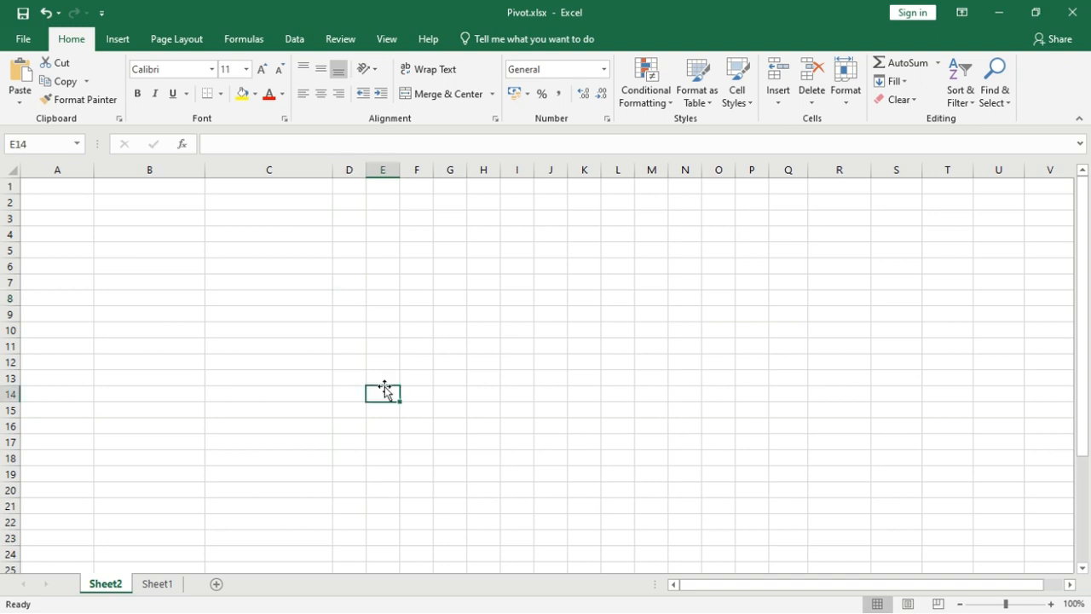